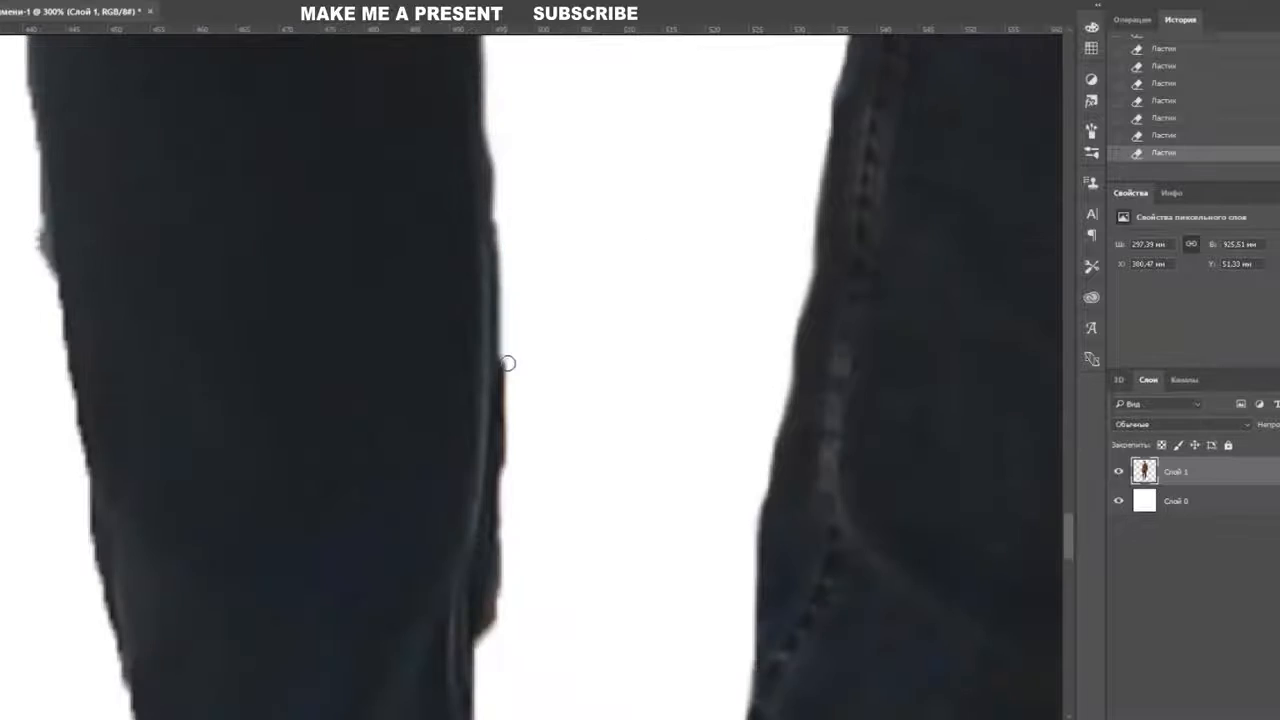
- Take back a few bad eraser strokes around the shoes using History and undo
left_click_drag(502, 596, 589, 410)
scroll(611, 410, "down", 5)
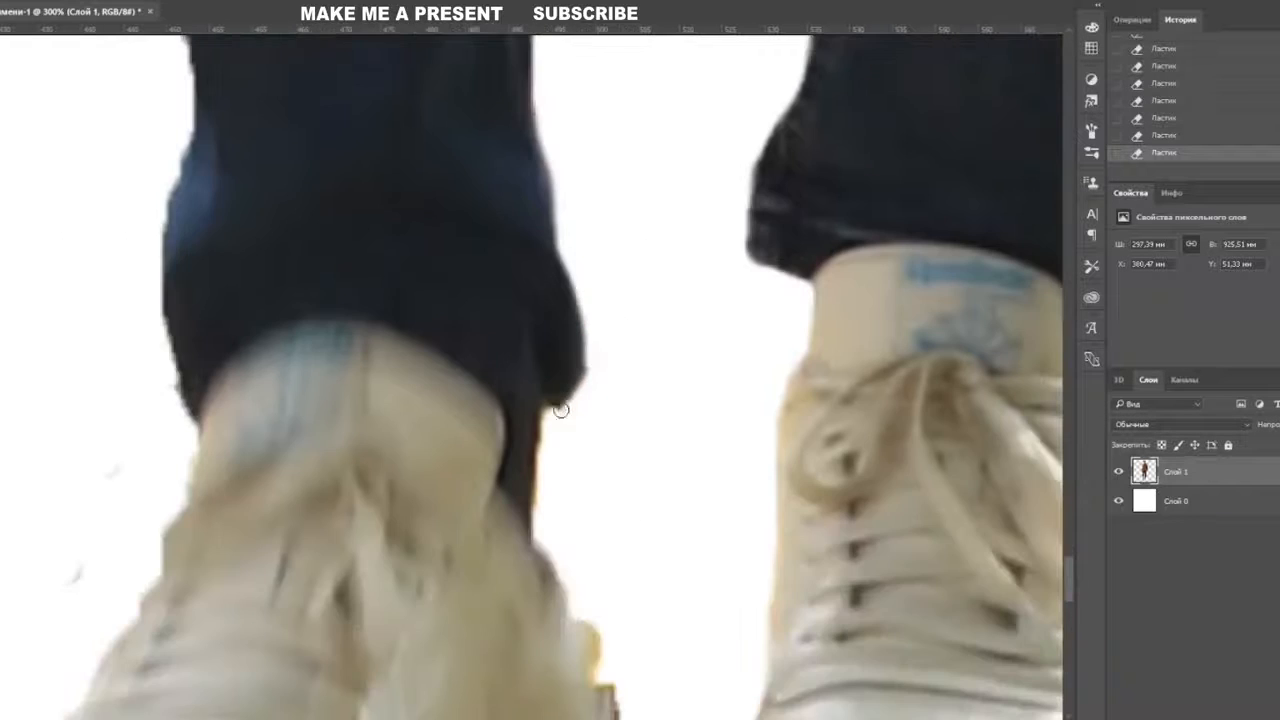
key("ctrl+minus")
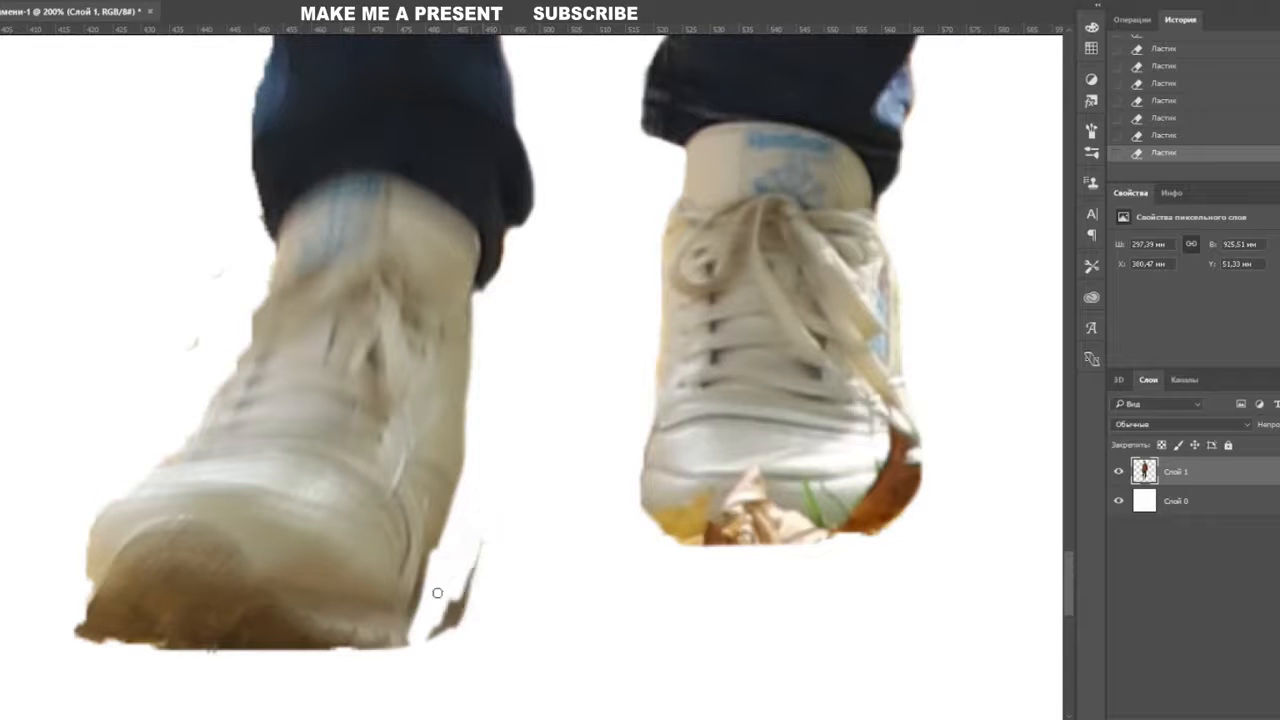
scroll(520, 480, "down", 5)
left_click(1190, 85)
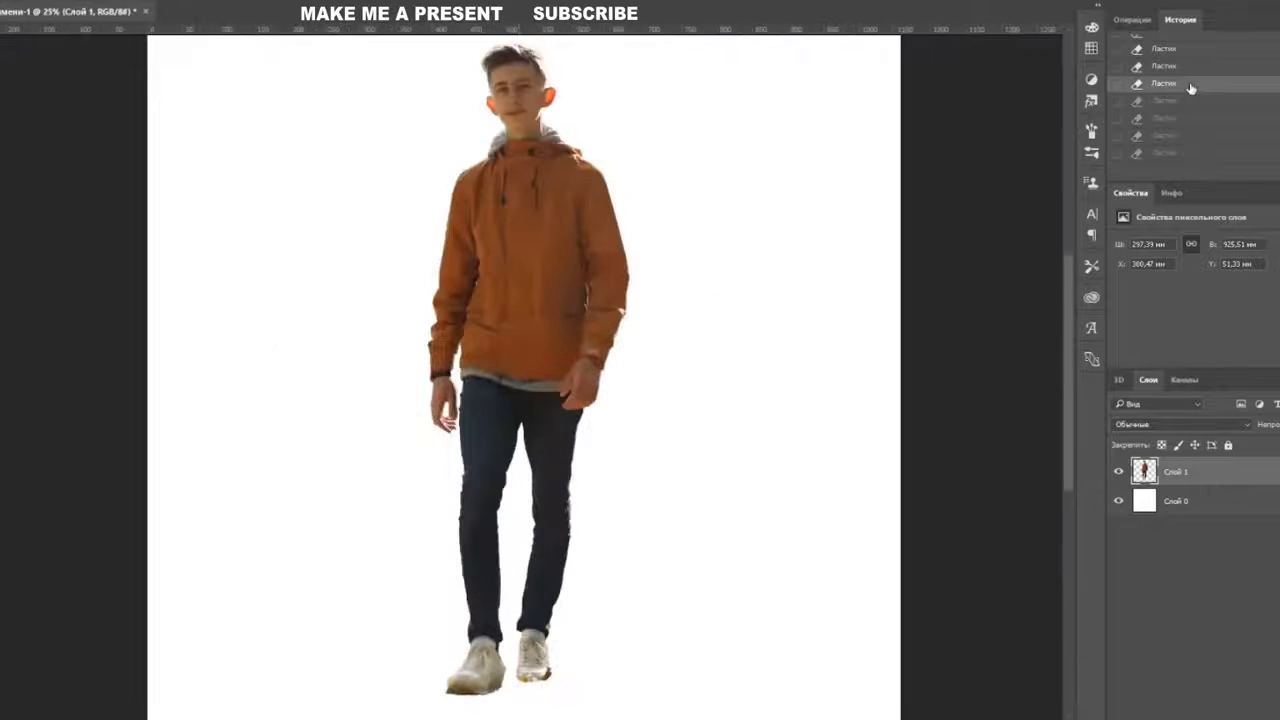
key("ctrl+plus")
key("ctrl+plus")
key("ctrl+plus")
key("ctrl+plus")
left_click_drag(537, 508, 616, 284)
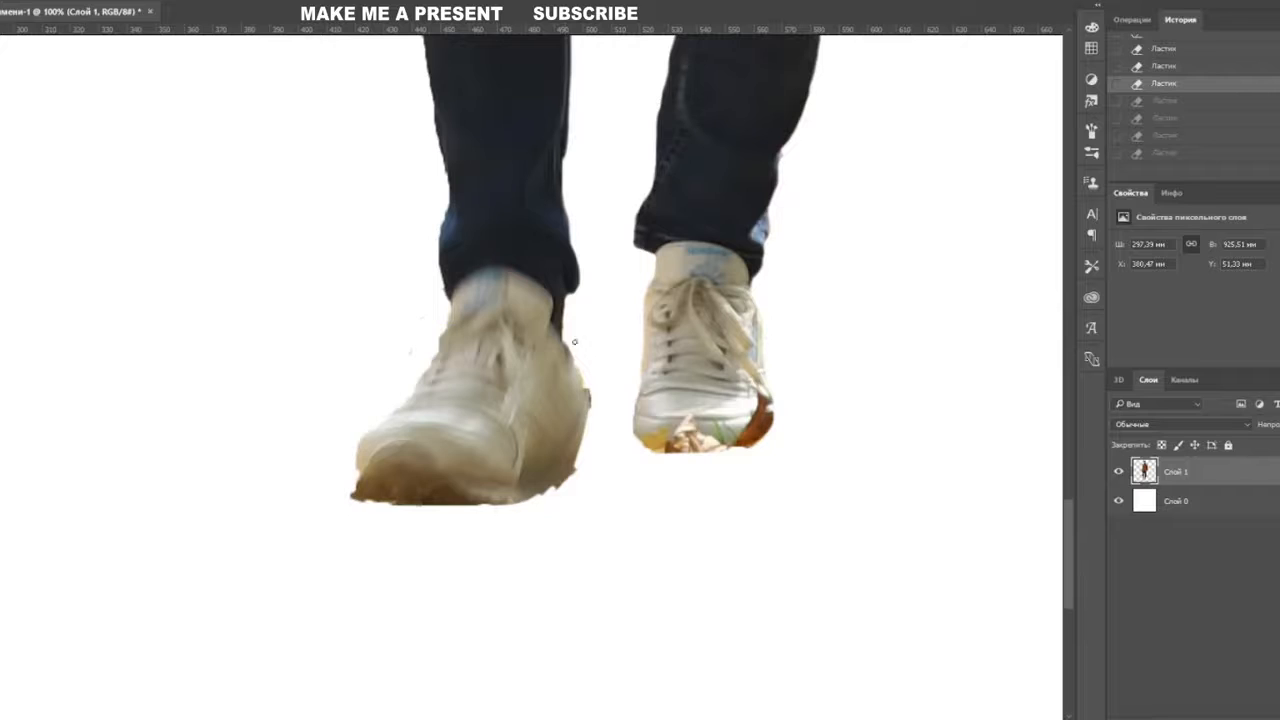
scroll(593, 401, "down", 3)
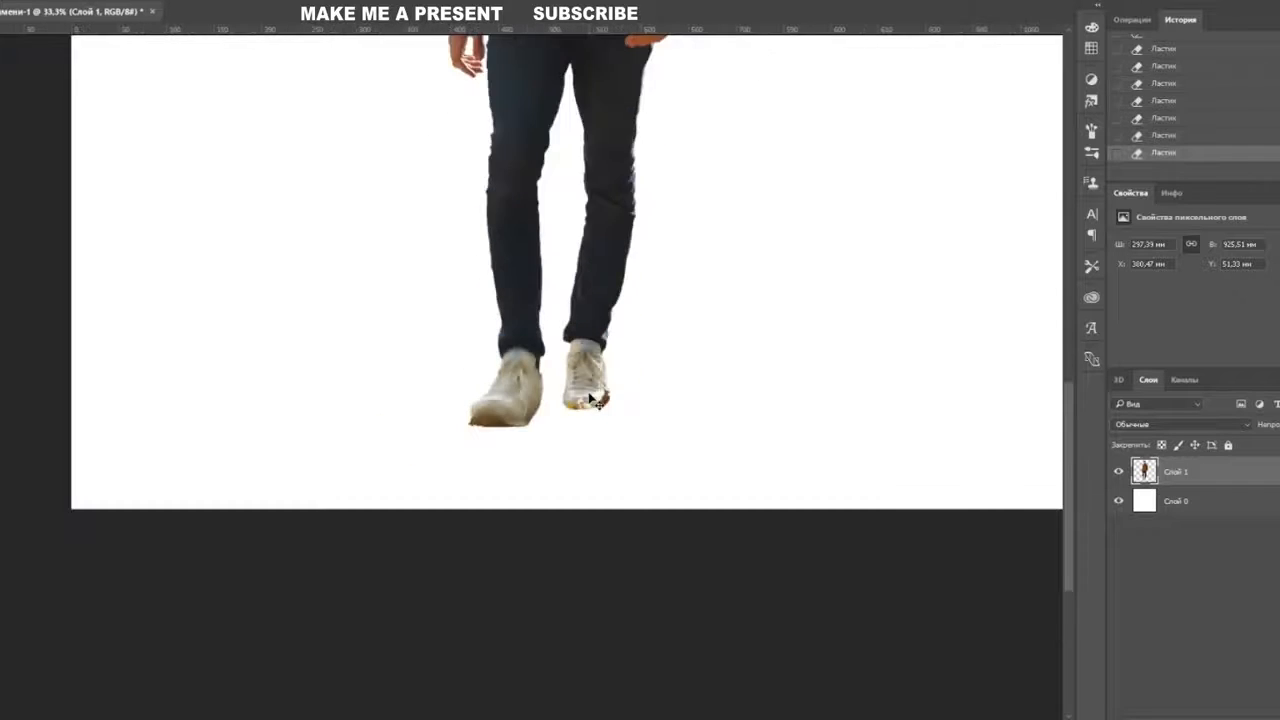
key("ctrl+z")
scroll(678, 487, "up", 5)
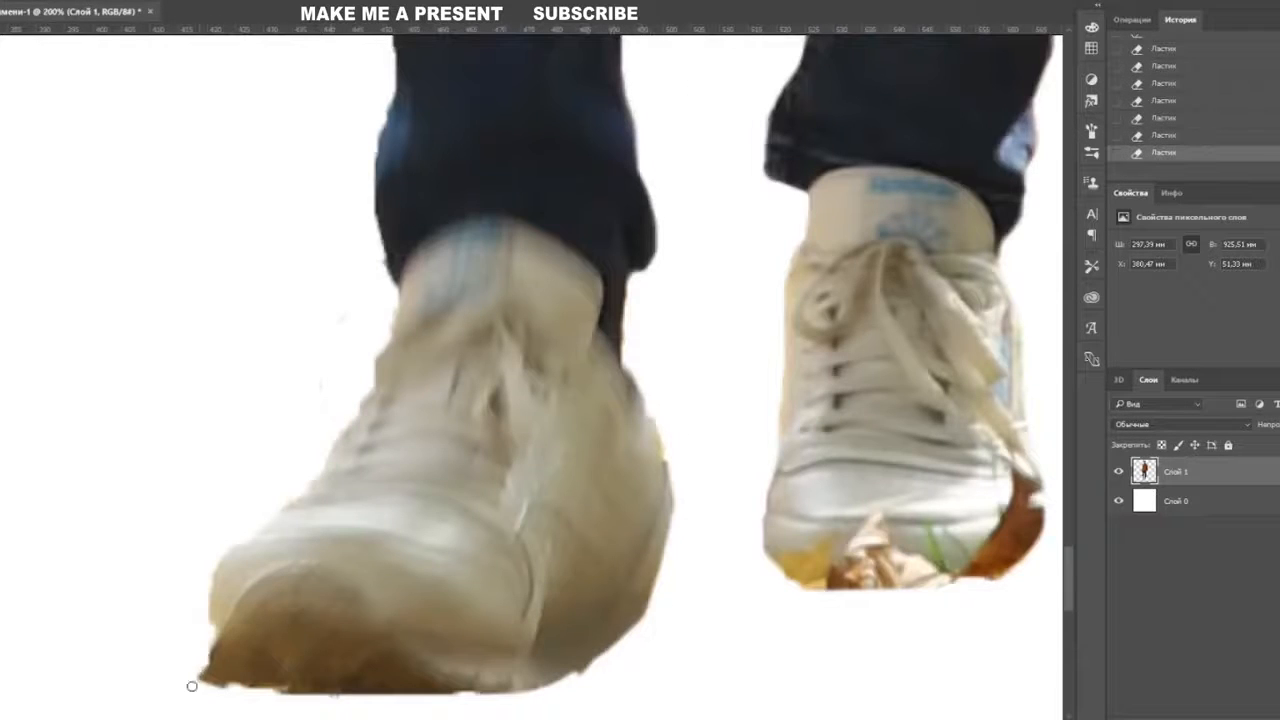
key("ctrl+minus")
key("ctrl+minus")
key("ctrl+minus")
key("ctrl+minus")
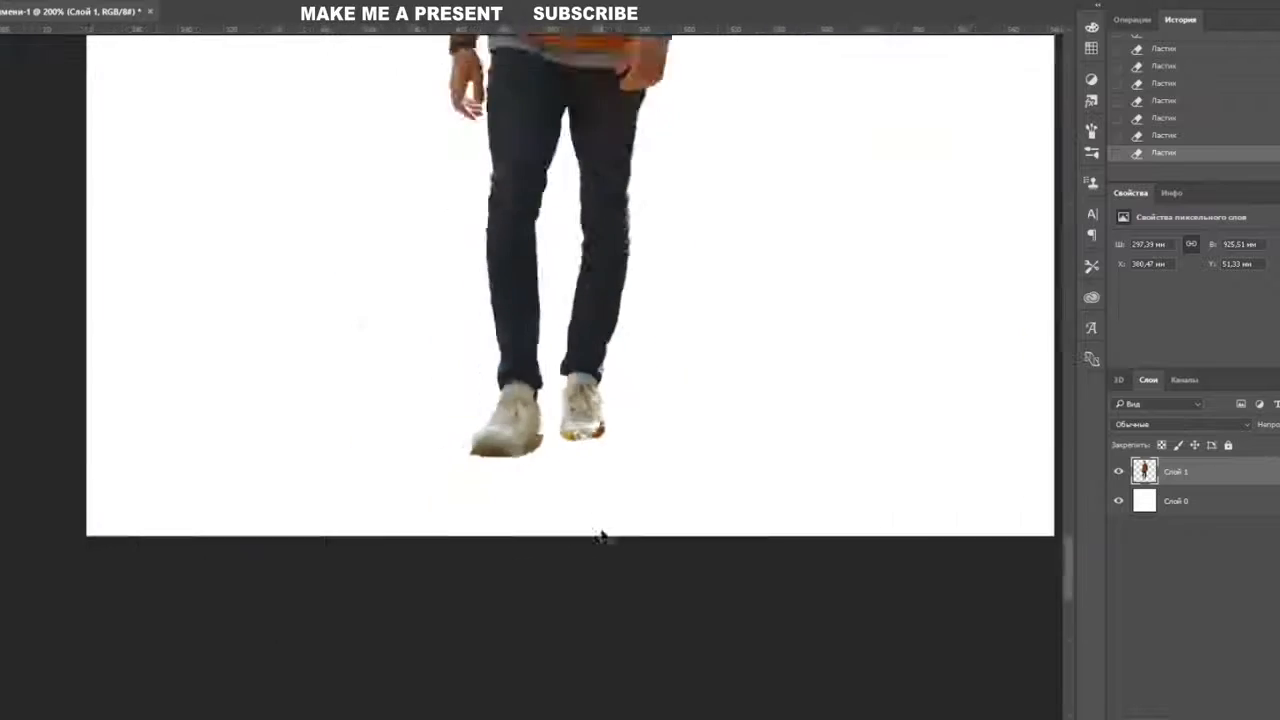
- At 200% zoom, erase the leftover fringe along both trouser leg edges
key("ctrl+plus")
left_click_drag(535, 180, 636, 277)
key("ctrl+plus")
key("ctrl+plus")
key("ctrl+plus")
left_click_drag(660, 560, 530, 180)
left_click_drag(505, 480, 541, 484)
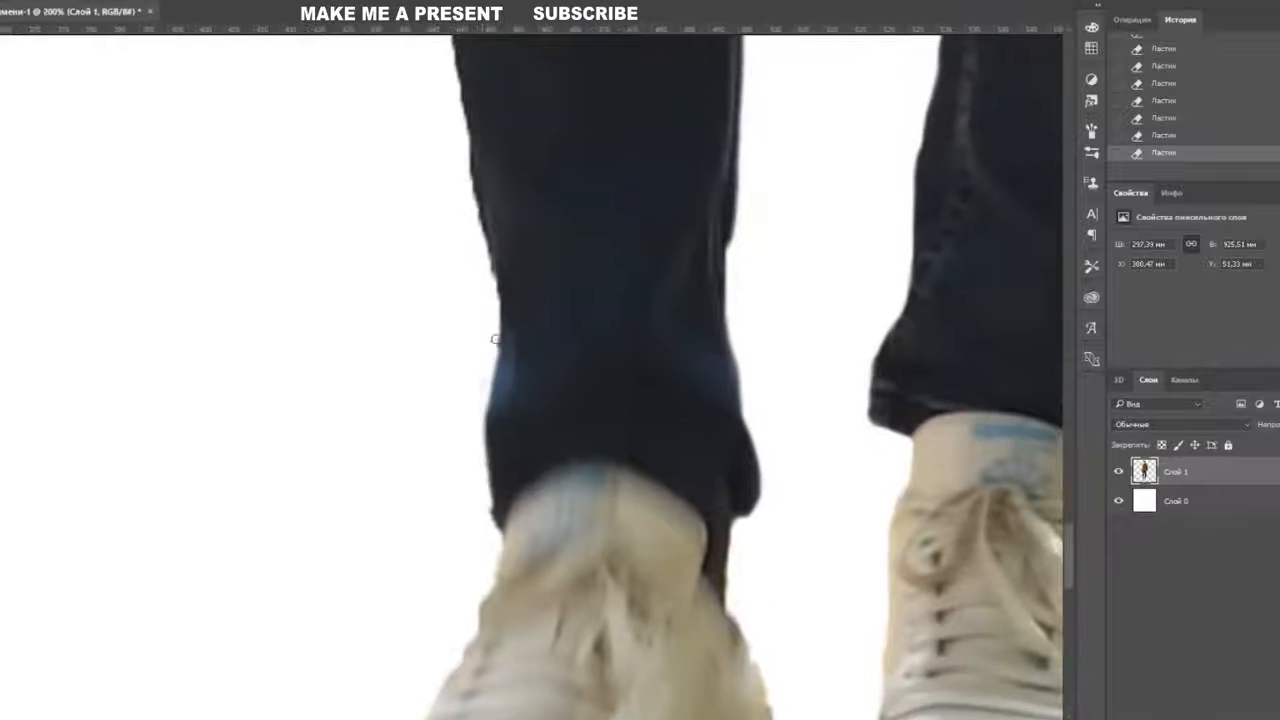
left_click_drag(495, 344, 464, 150)
left_click_drag(456, 82, 575, 531)
left_click_drag(537, 185, 592, 520)
left_click_drag(584, 488, 569, 331)
left_click_drag(662, 140, 685, 692)
left_click_drag(618, 476, 606, 246)
key("ctrl+plus")
- Erase the dark fringe along the trouser's left edge, the hand and the wrist
mouse_move(696, 192)
left_mouse_down()
mouse_move(715, 706)
mouse_move(740, 543)
left_mouse_up()
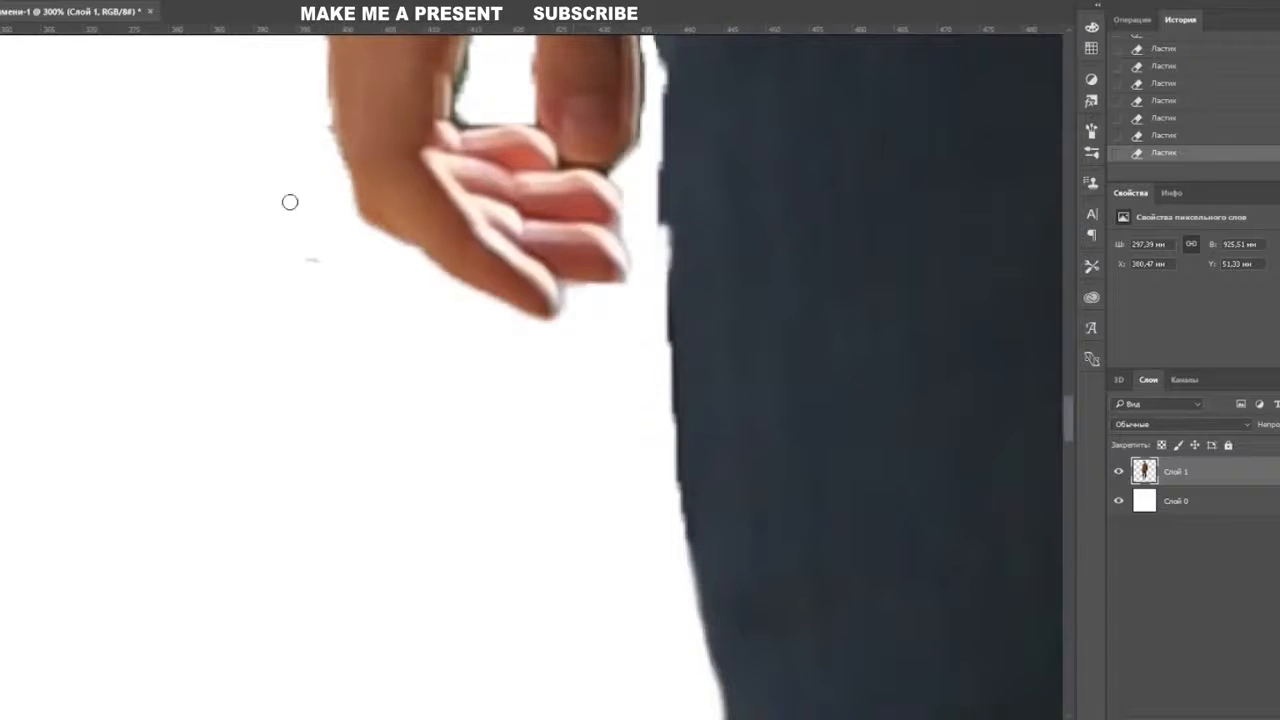
left_click_drag(716, 706, 656, 189)
left_click_drag(656, 189, 628, 421)
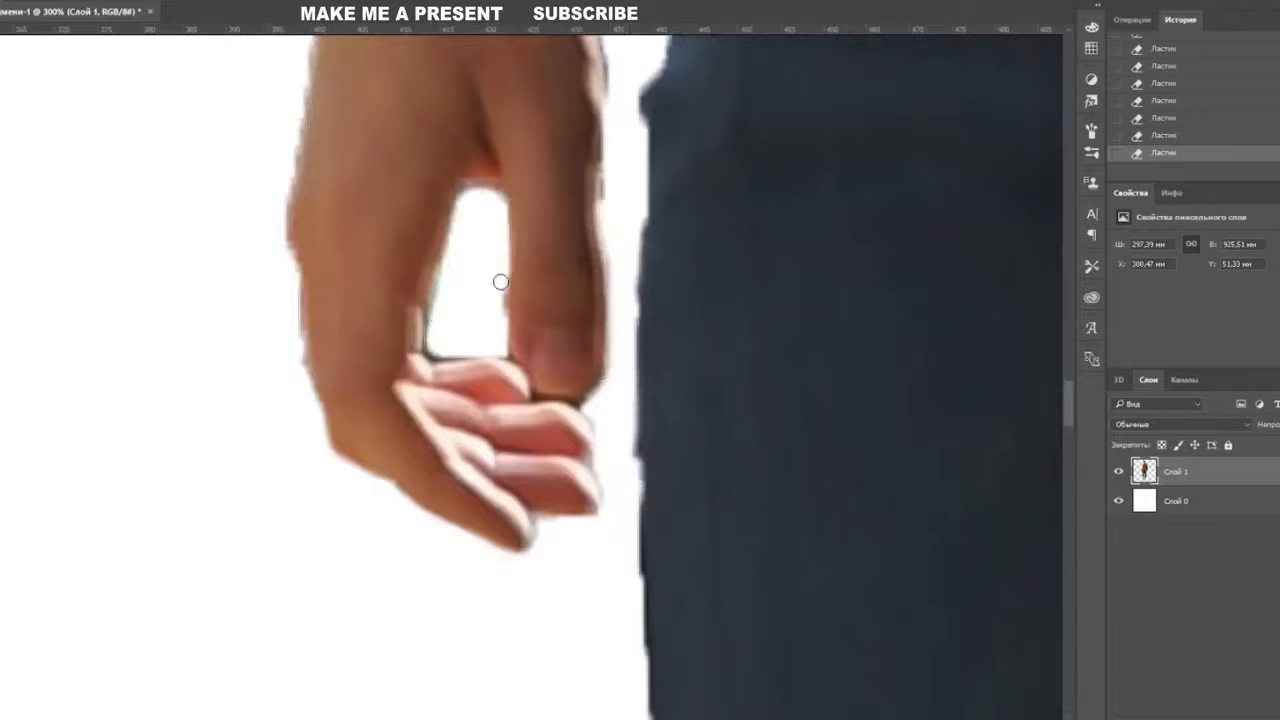
left_click_drag(580, 236, 590, 391)
left_click_drag(612, 360, 601, 134)
left_click_drag(679, 111, 699, 216)
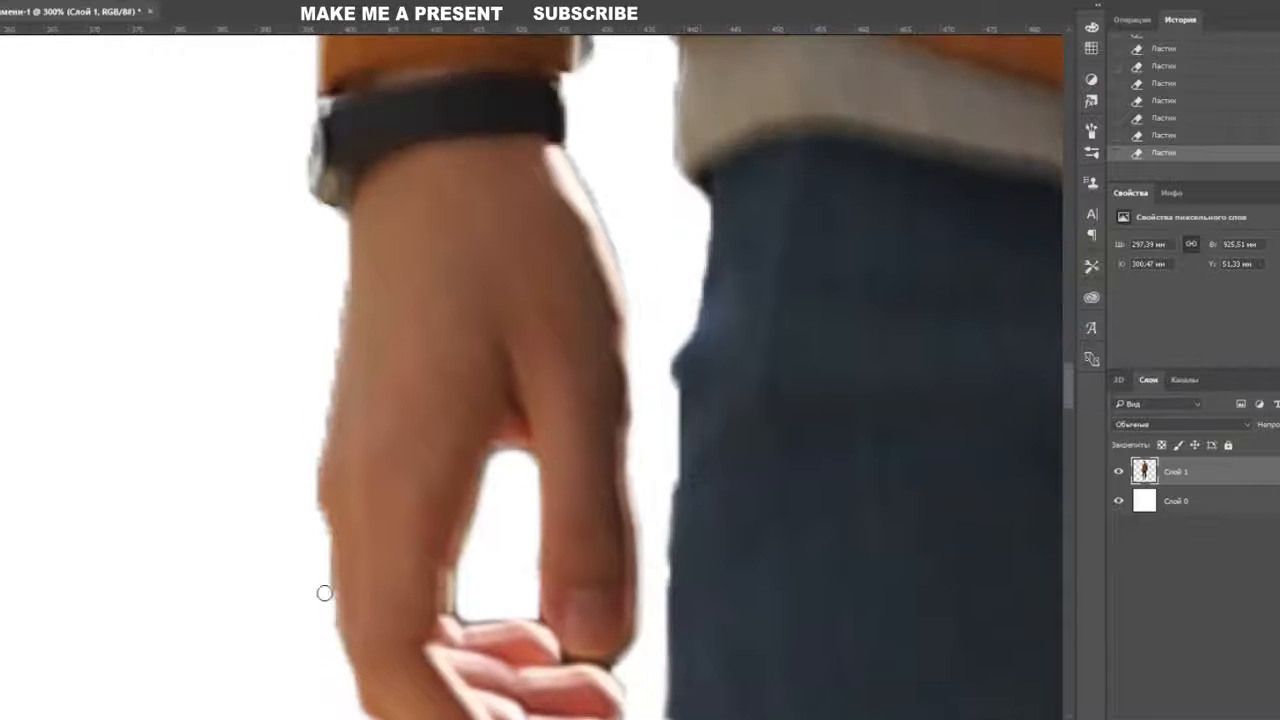
left_click_drag(340, 263, 340, 463)
mouse_move(624, 476)
left_mouse_down()
mouse_move(575, 369)
mouse_move(605, 494)
left_mouse_up()
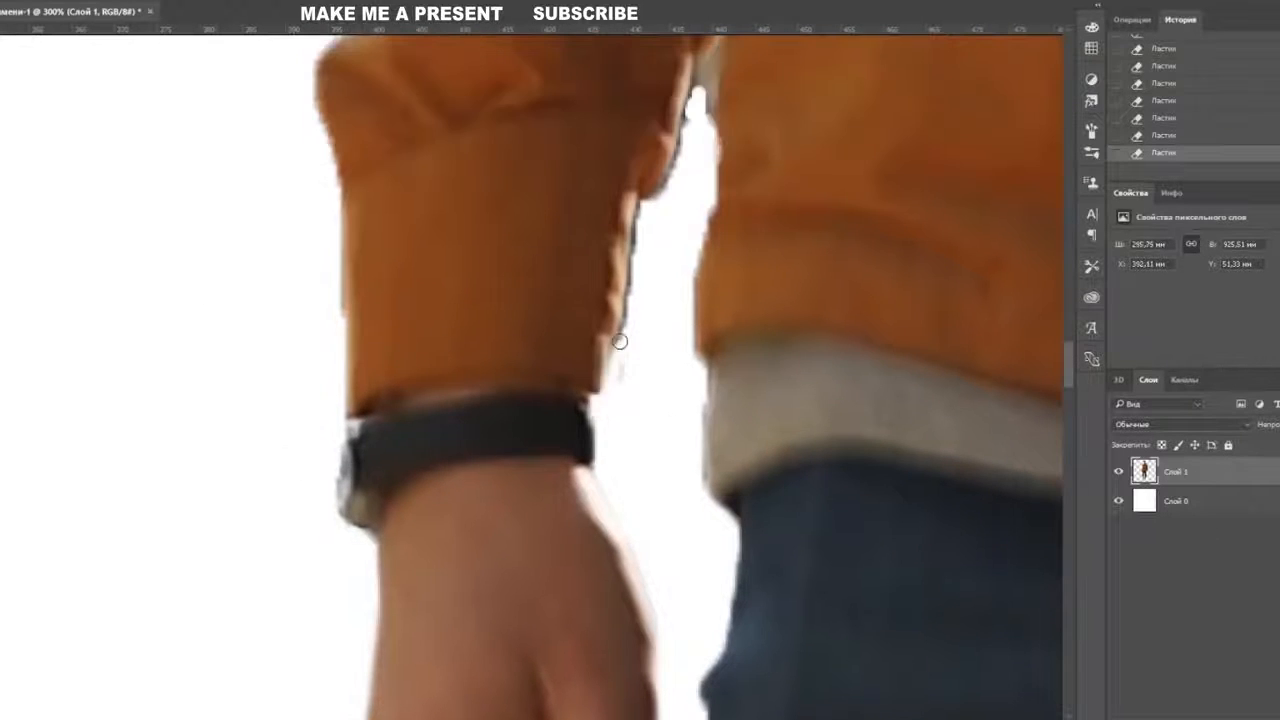
left_click_drag(620, 341, 628, 226)
- Erase the grey fringe along the jacket's left edge and the upper sleeve
left_click_drag(678, 237, 695, 382)
left_click_drag(718, 234, 714, 298)
left_click_drag(714, 298, 702, 427)
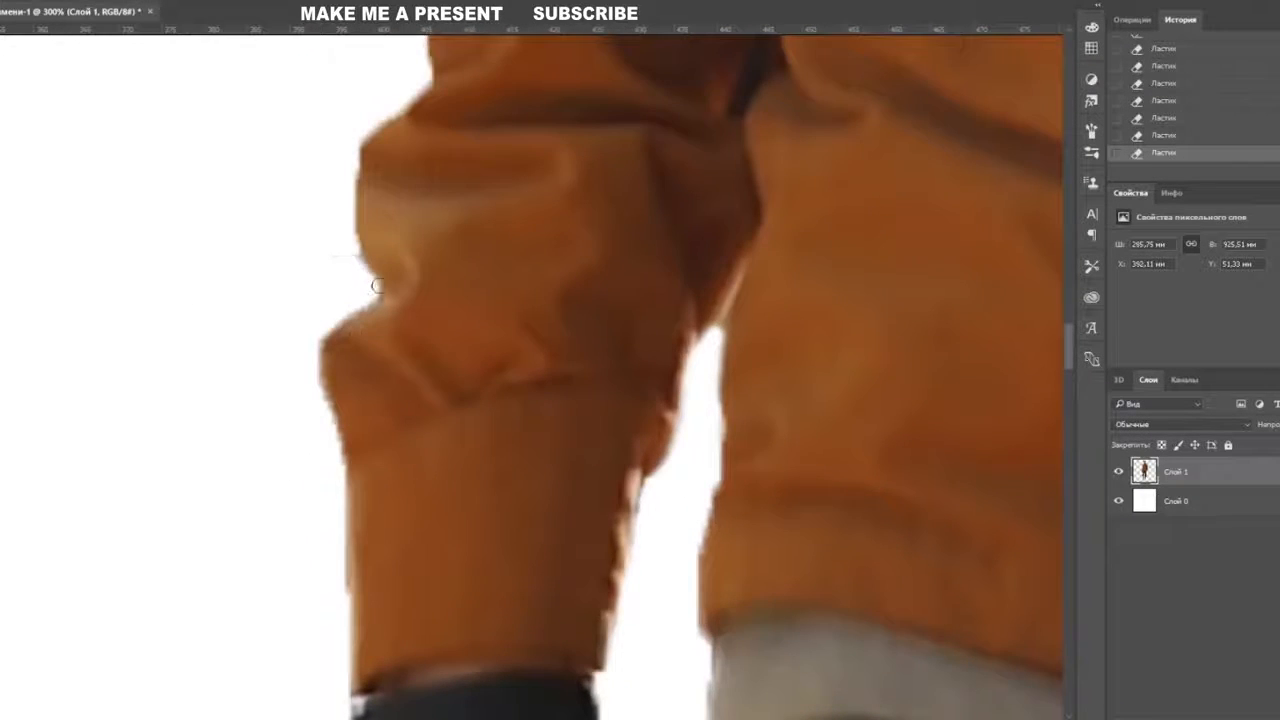
left_click_drag(632, 205, 584, 564)
left_click_drag(343, 309, 350, 136)
left_click_drag(655, 174, 726, 595)
left_click_drag(495, 101, 418, 414)
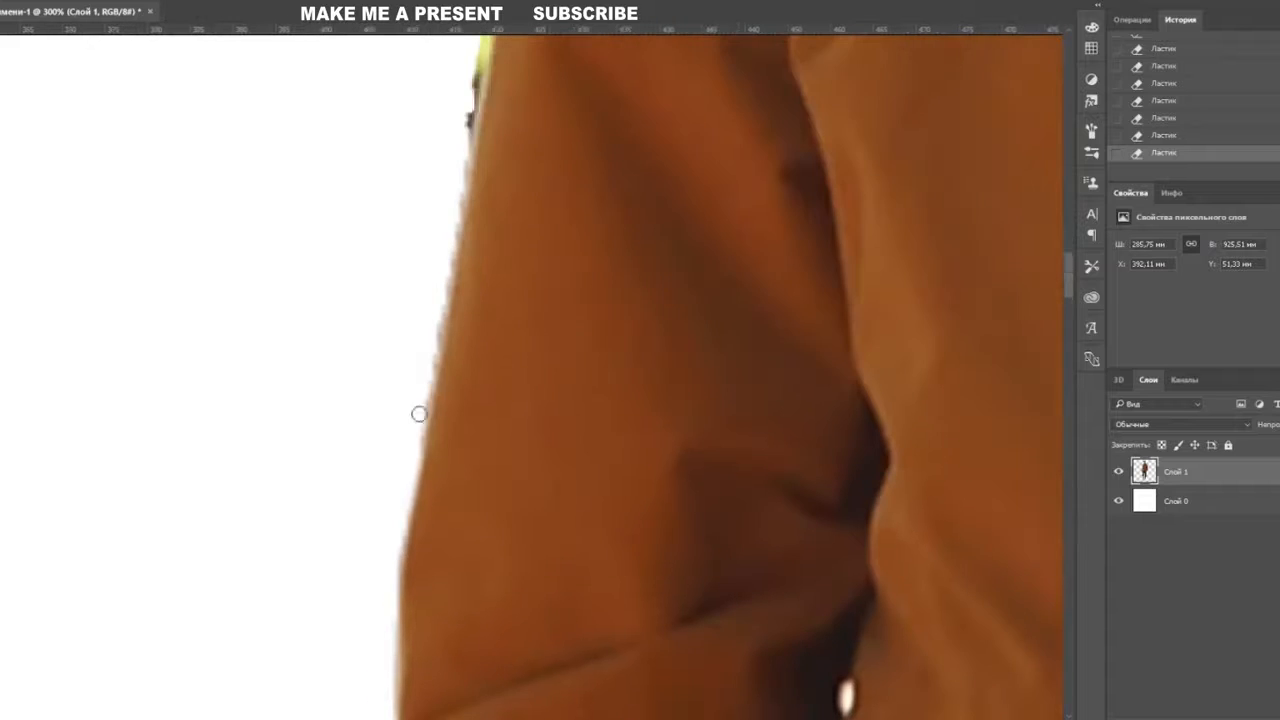
left_click_drag(471, 182, 453, 551)
- Clean the remaining fringe along the jacket, shoulder and hood edges, then zoom out
left_click_drag(468, 415, 516, 130)
left_click_drag(615, 70, 590, 440)
left_click_drag(670, 255, 499, 619)
mouse_move(412, 524)
left_mouse_down()
mouse_move(652, 365)
mouse_move(744, 272)
left_mouse_up()
left_click_drag(861, 253, 486, 541)
left_click_drag(391, 476, 491, 321)
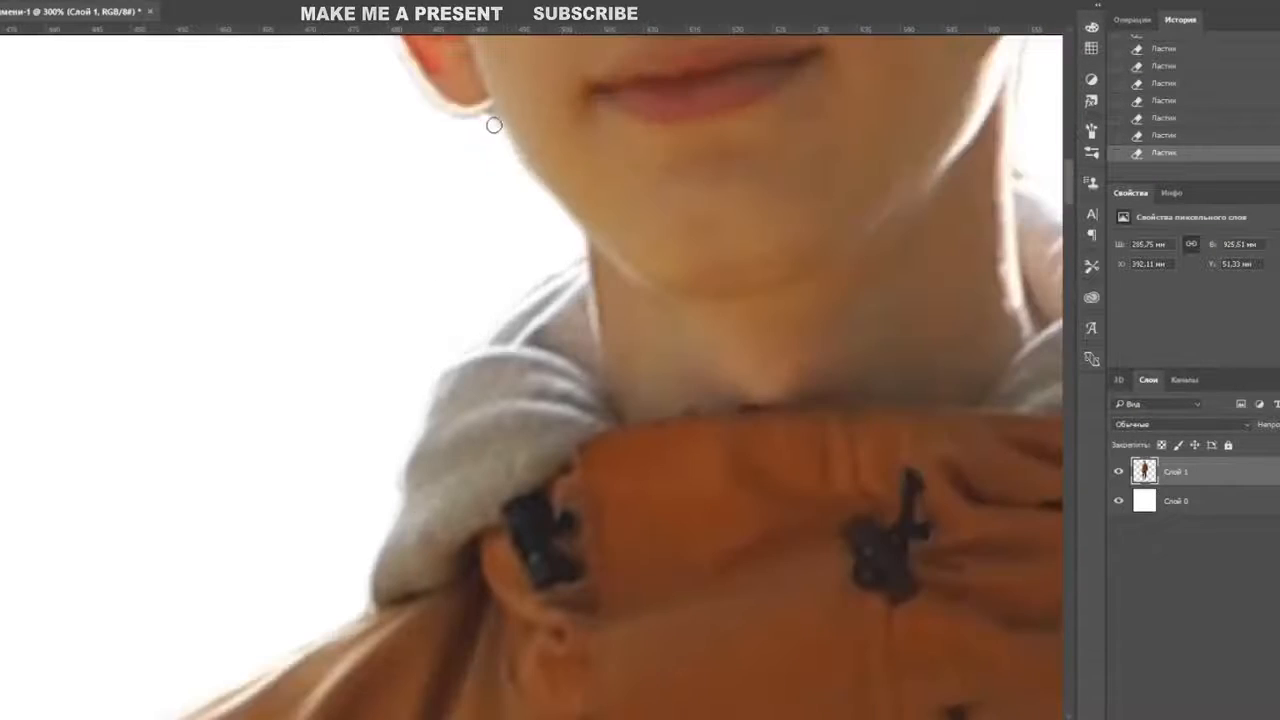
key("ctrl+minus")
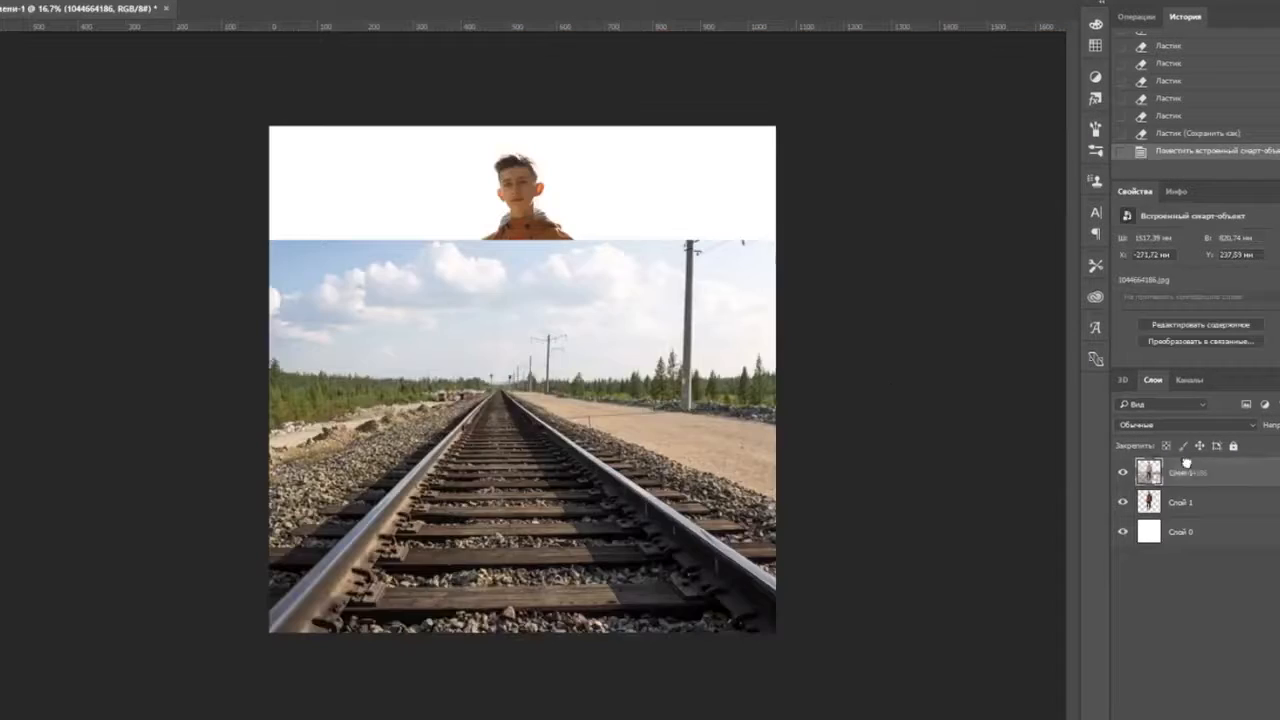
- Place the railway photo and scale it to the canvas width, aligned to the bottom
key("ctrl+bracketleft")
key("ctrl+t")
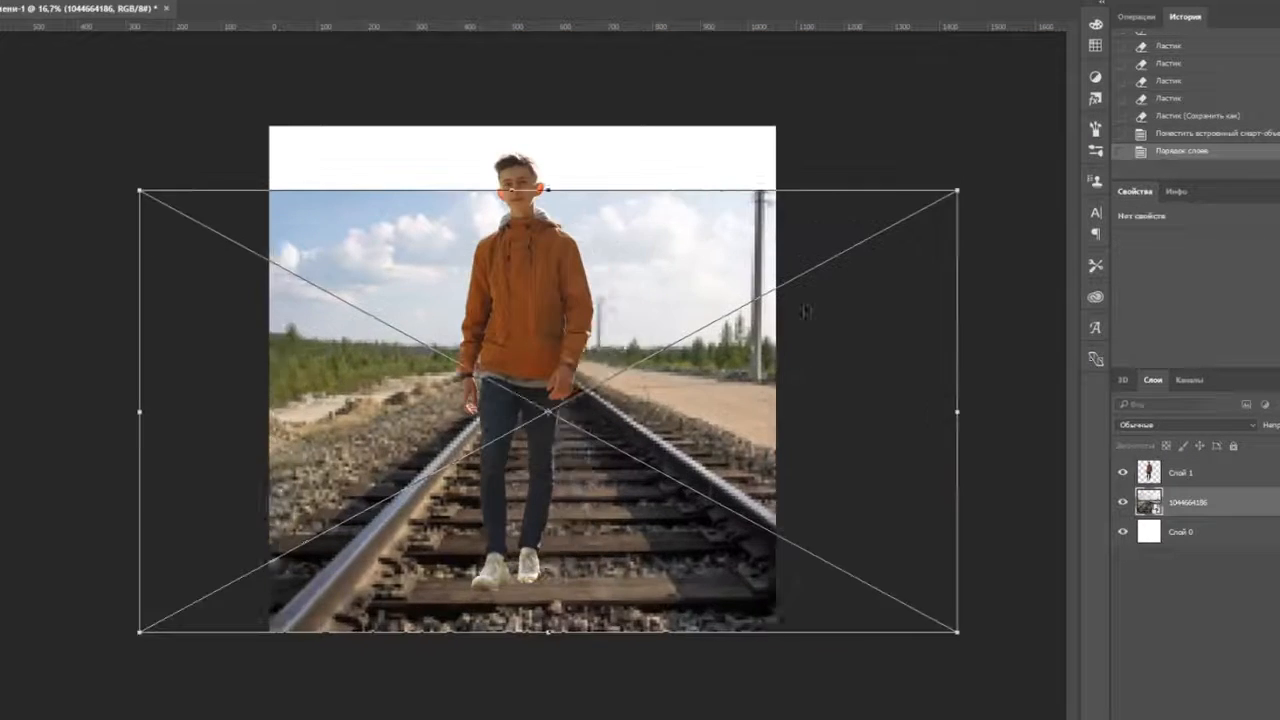
left_click_drag(805, 312, 769, 312)
left_click_drag(921, 632, 853, 621)
left_click_drag(760, 292, 749, 326)
left_click_drag(749, 326, 785, 326)
key("Return")
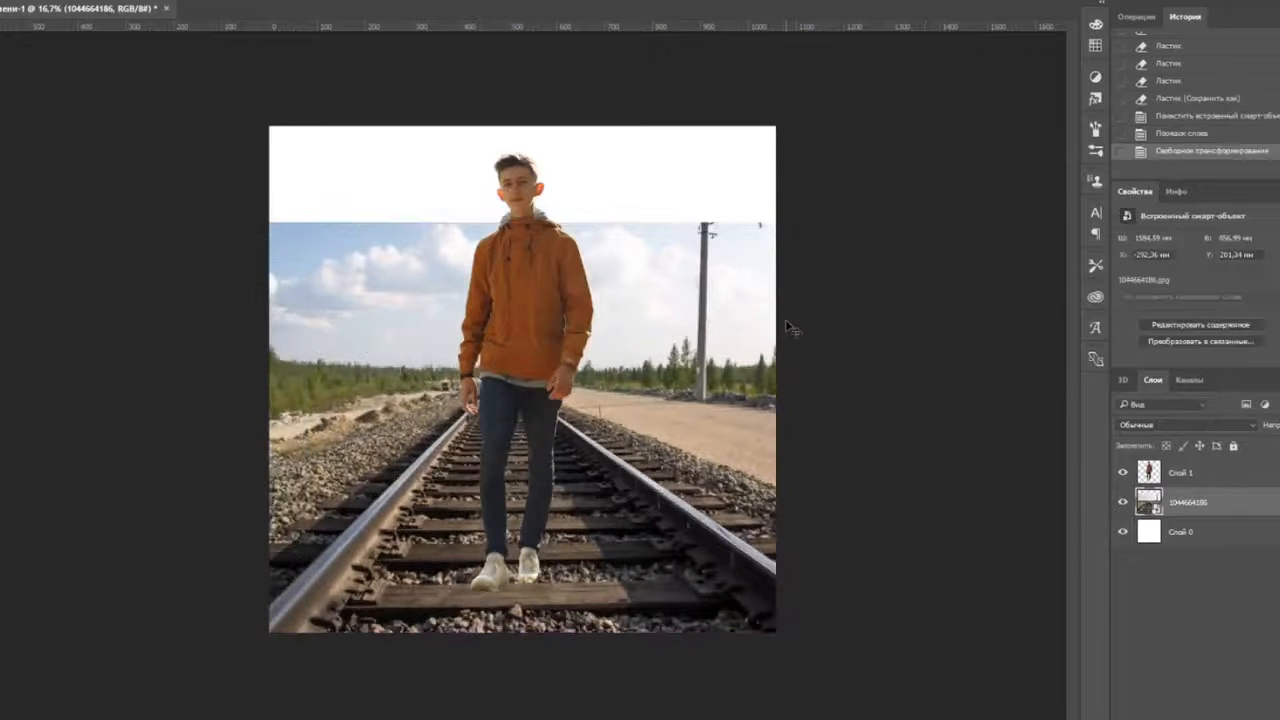
- Make the railway photo layer active and zoom in on it
left_click(1154, 476)
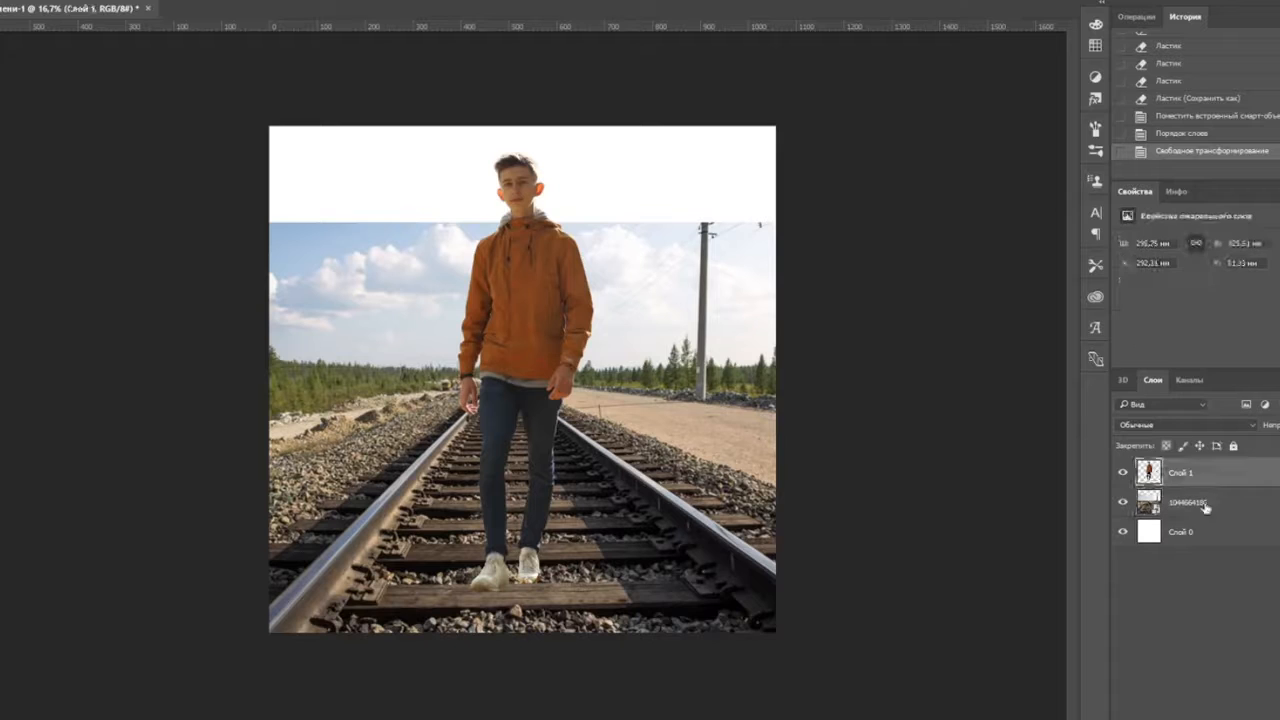
left_click(640, 719)
left_click(610, 82)
key("ctrl+plus")
left_click(1207, 502)
key("ctrl+plus")
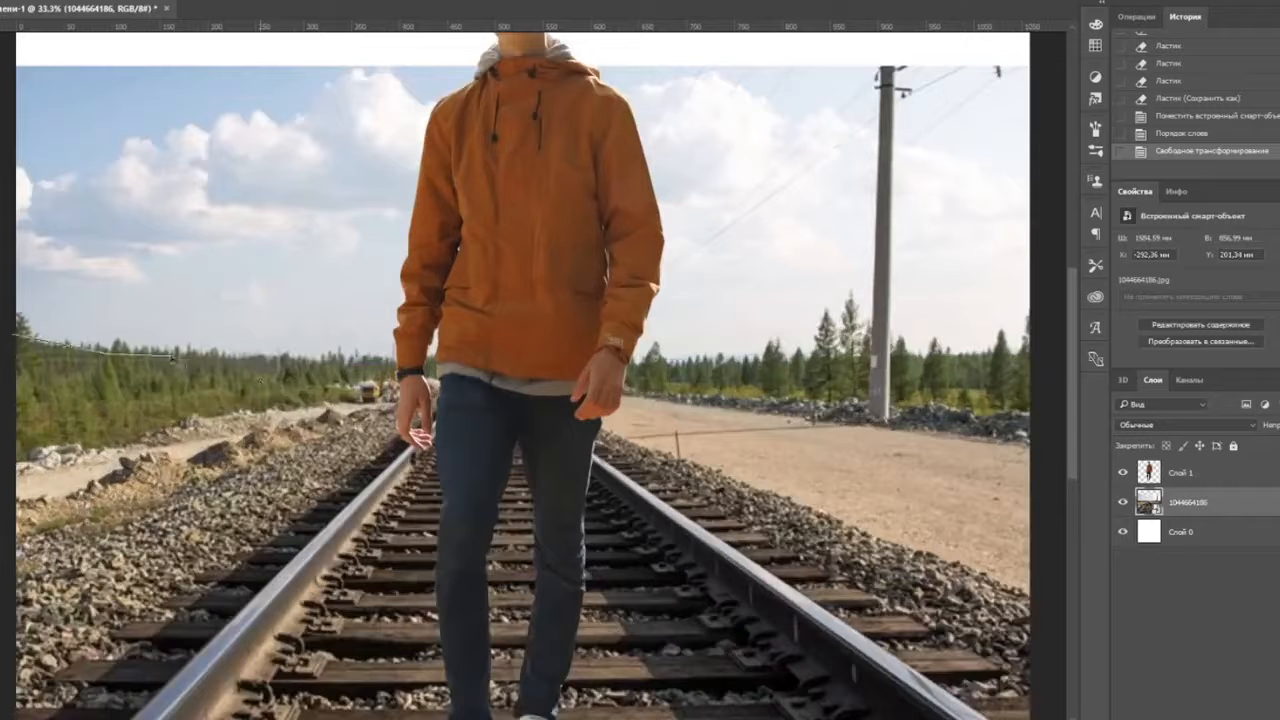
- Outline the railway photo's sky, rasterize the layer and erase the sky to white
left_click(4, 325)
left_click(14, 334)
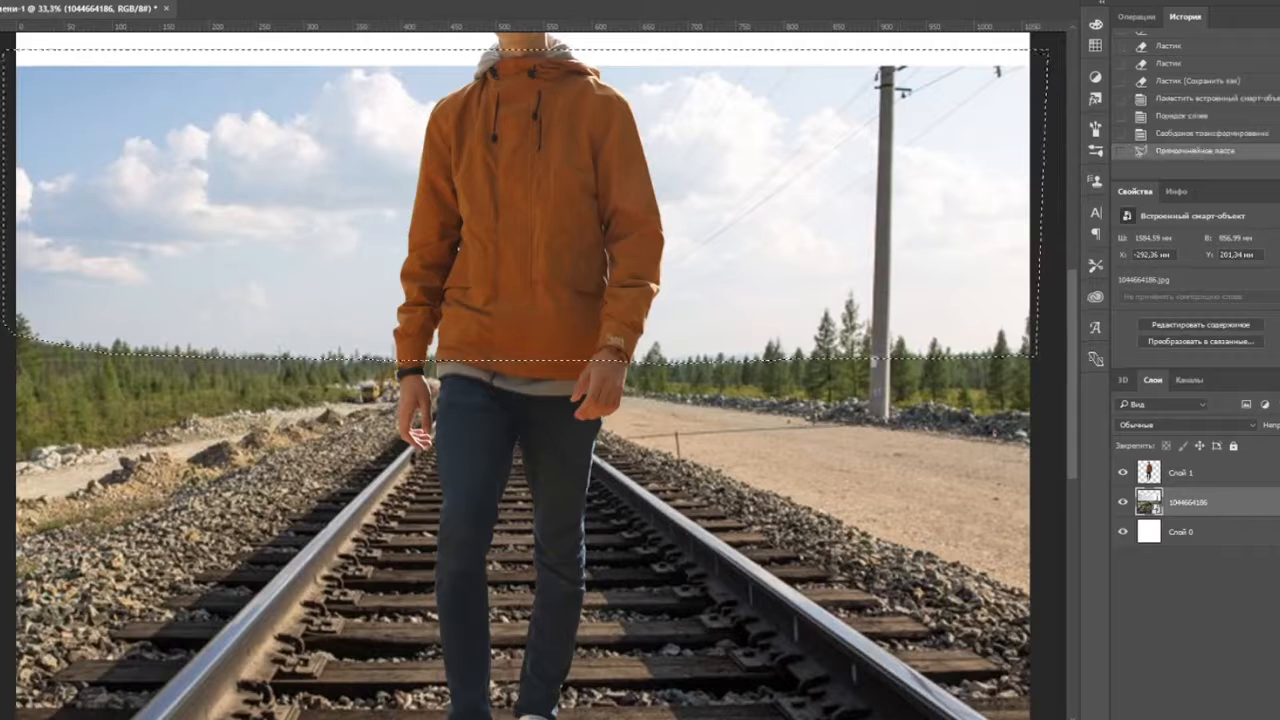
key("e")
left_click(60, 190)
key("Return")
mouse_move(31, 181)
left_mouse_down()
mouse_move(17, 194)
mouse_move(808, 183)
left_mouse_up()
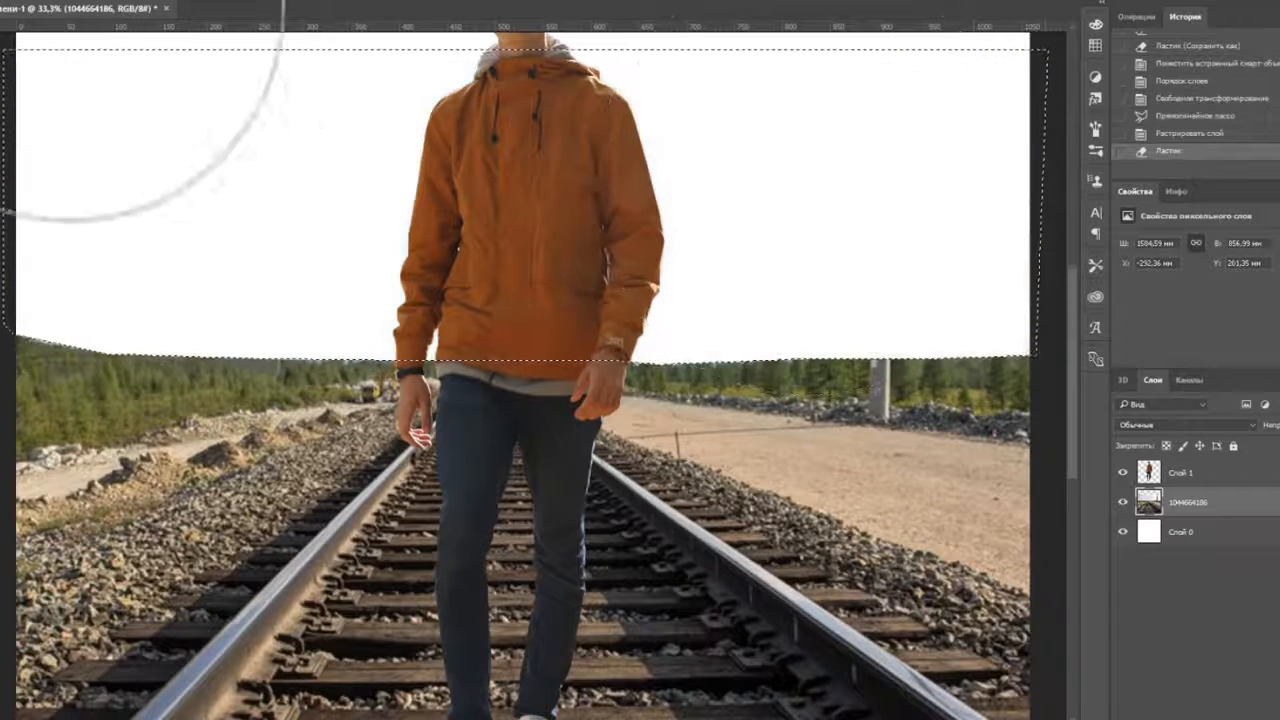
left_click(20, 2)
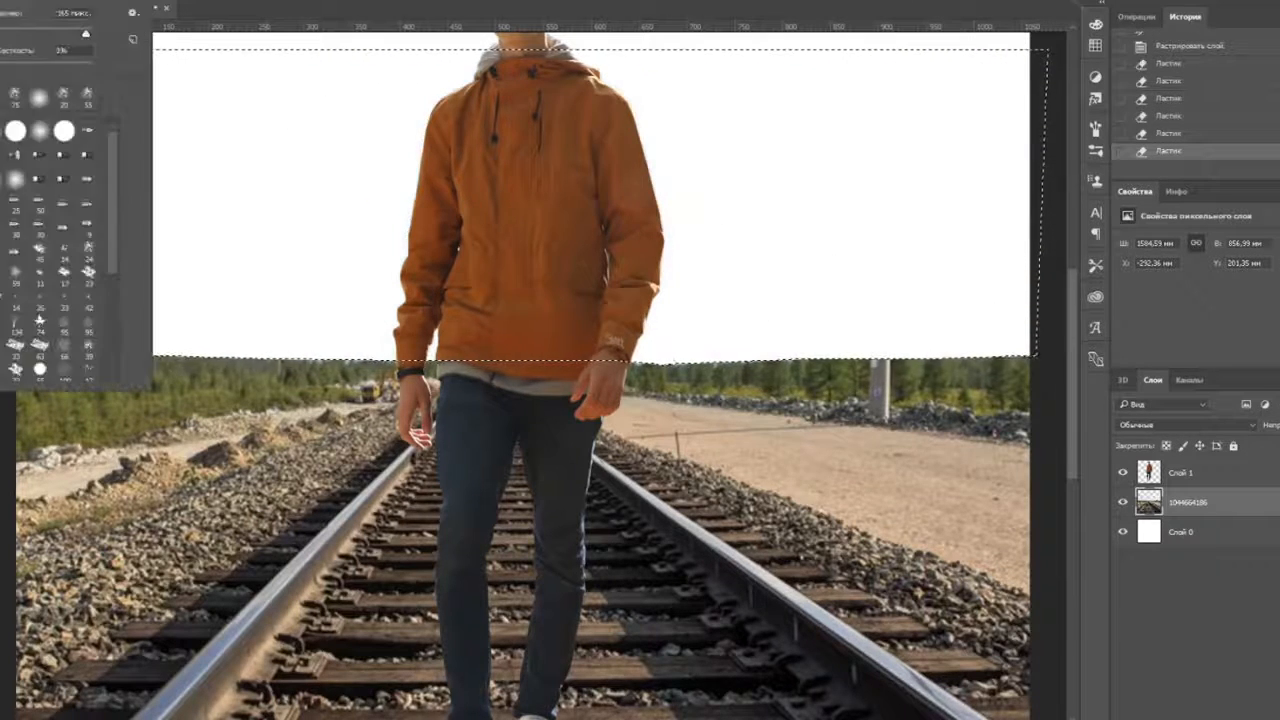
left_click_drag(677, 60, 677, 130)
key("ctrl+d")
key("ctrl+minus")
key("ctrl+minus")
- Shrink, reposition and slightly rotate the man so he stands on the rails
key("v")
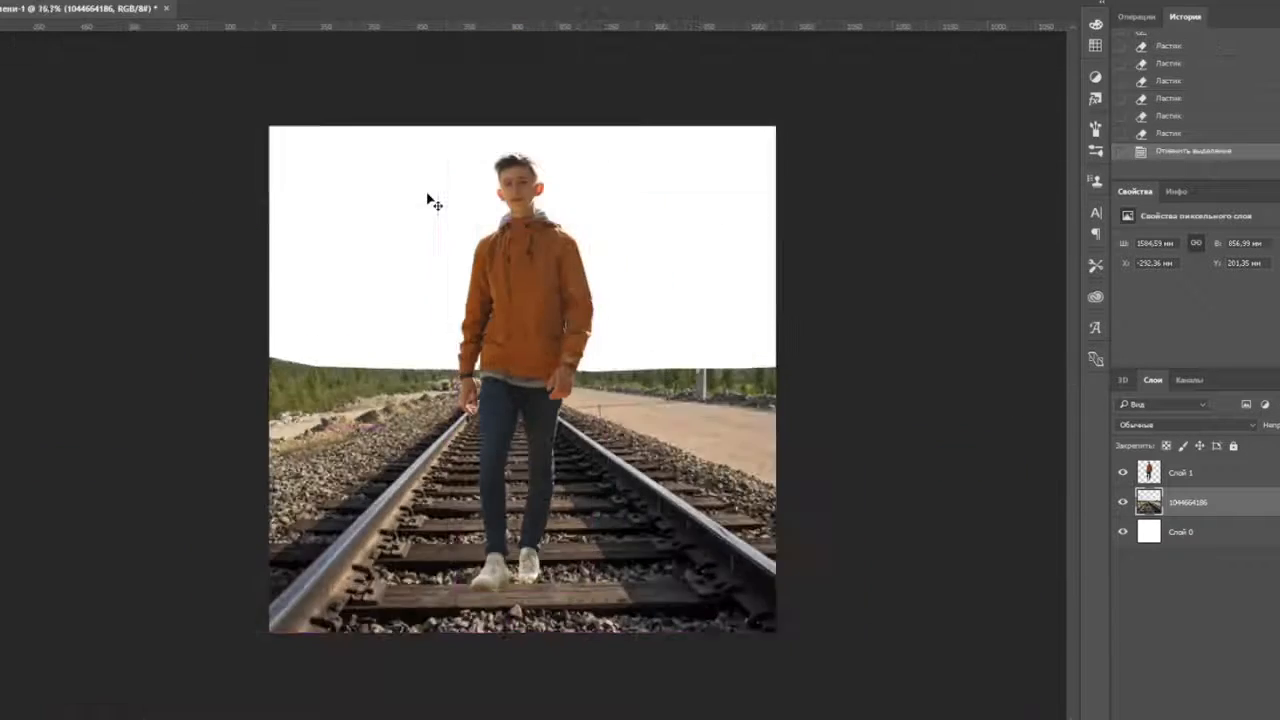
left_click(522, 240, "ctrl")
key("ctrl+t")
left_click_drag(530, 240, 543, 217)
left_click_drag(605, 127, 568, 244)
left_click_drag(509, 319, 508, 289)
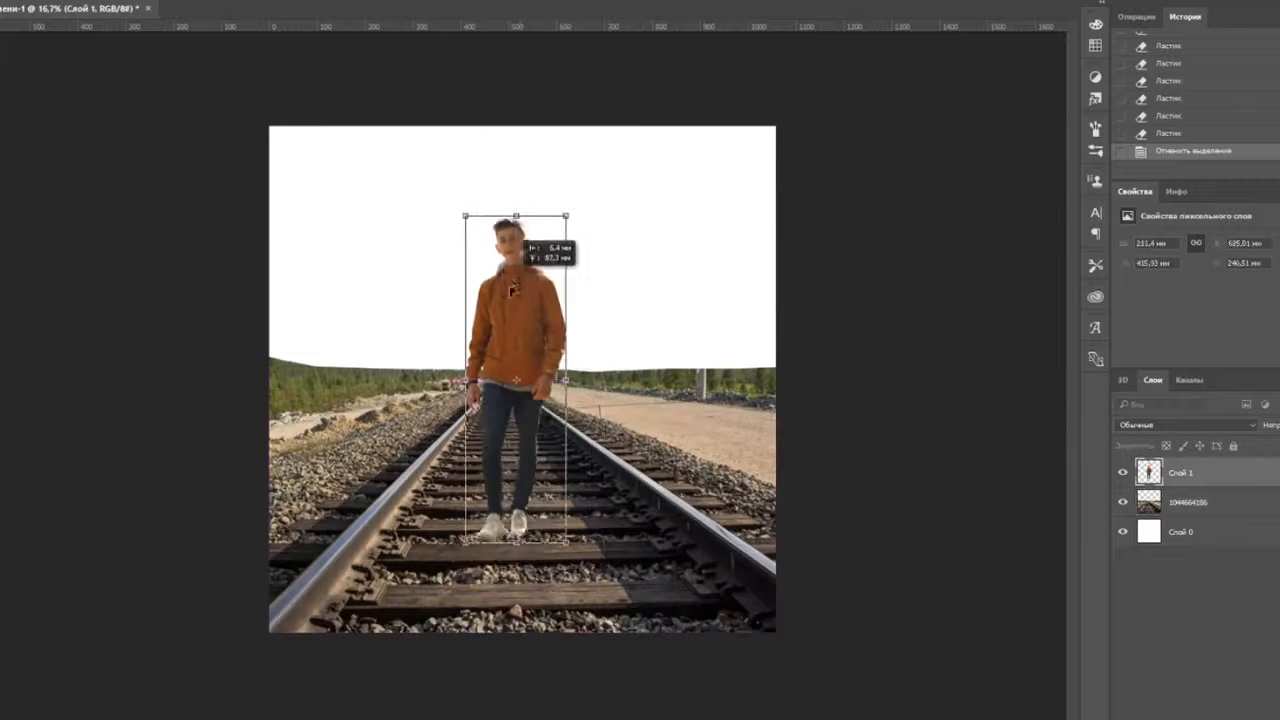
left_click_drag(566, 214, 547, 276)
left_click_drag(518, 364, 516, 344)
left_click_drag(610, 263, 608, 261)
left_click_drag(527, 291, 530, 295)
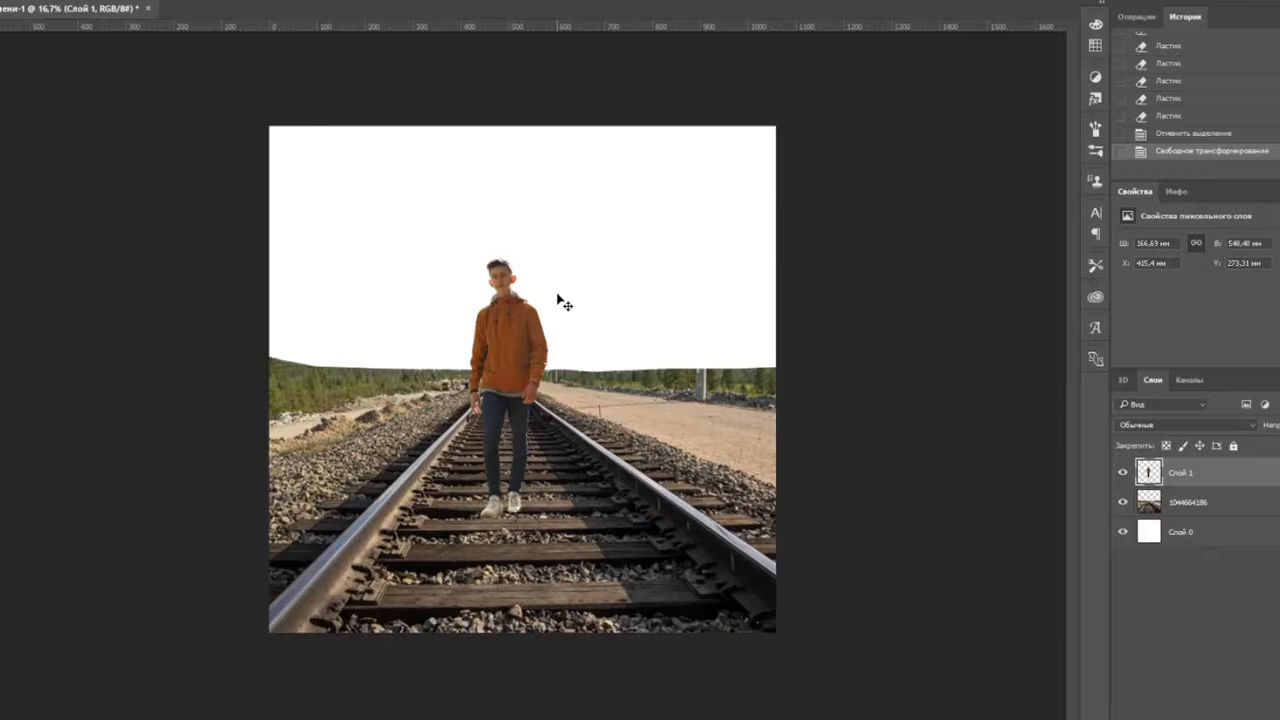
key("ctrl+t")
left_click_drag(549, 246, 556, 240)
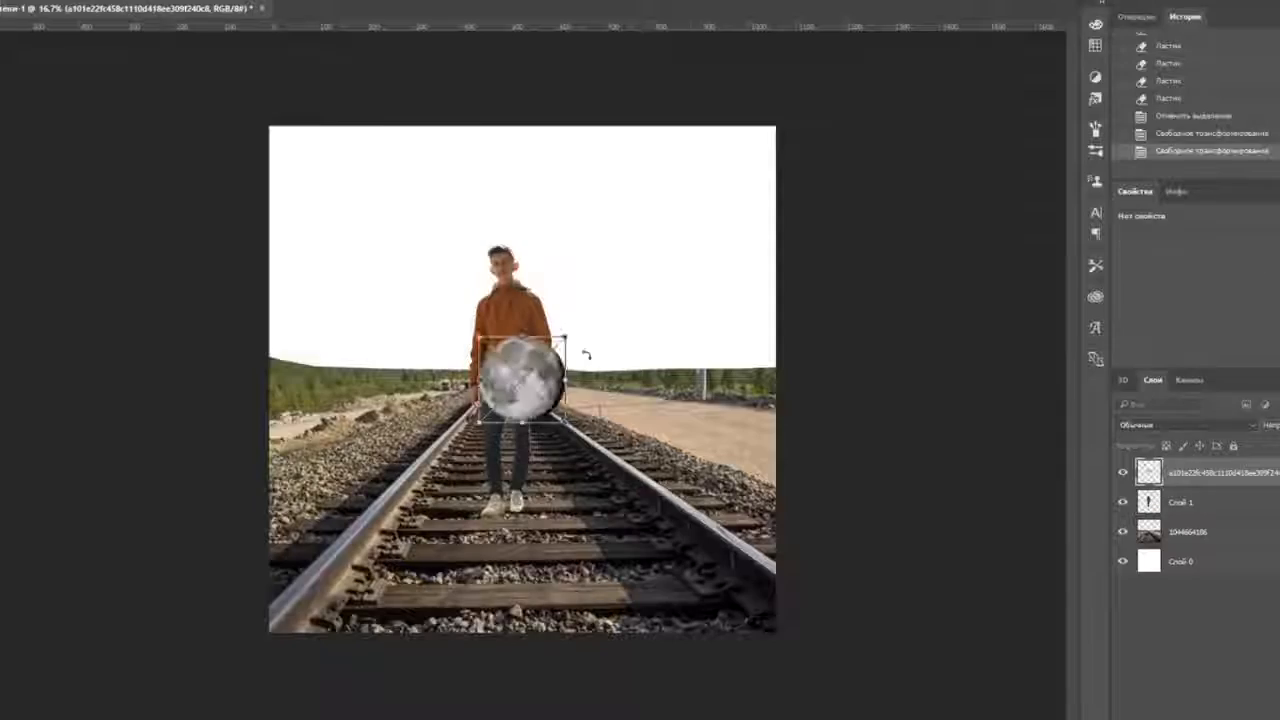
- Enlarge the moon hugely, raise it into the sky, and move its layer behind the man
left_click_drag(565, 339, 680, 120)
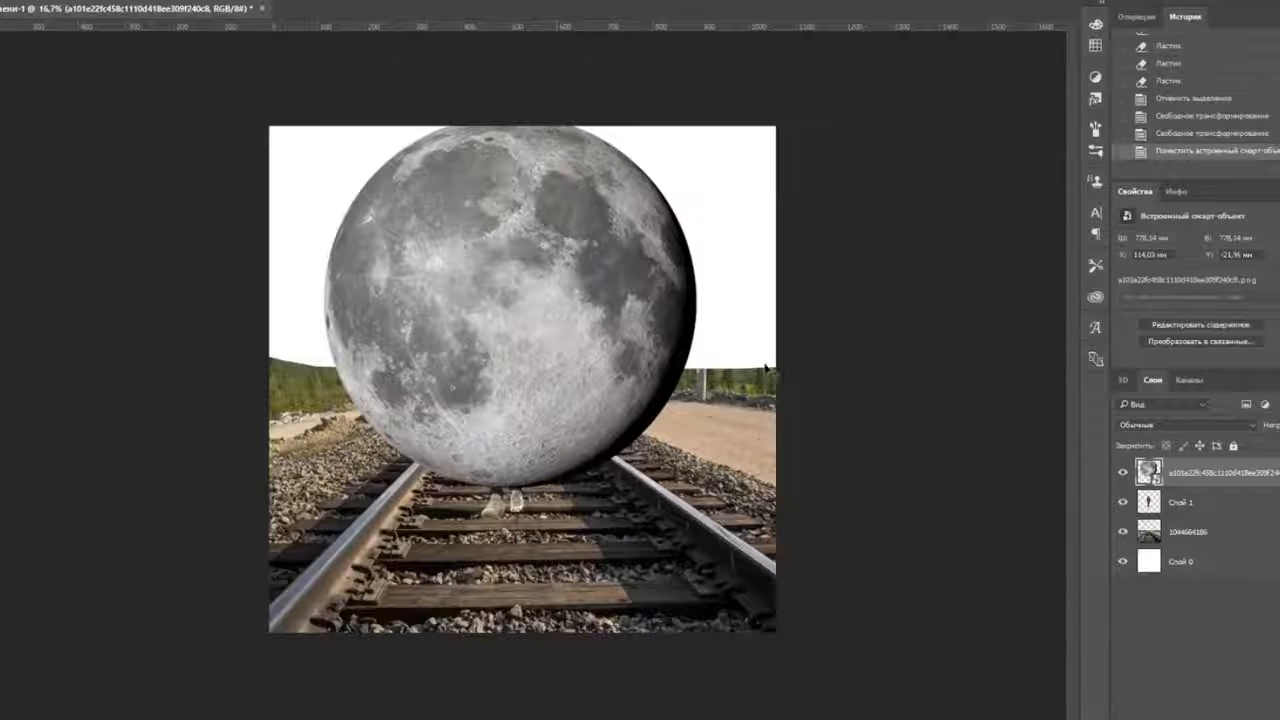
left_click_drag(557, 374, 560, 217)
key("Return")
left_click_drag(1174, 472, 1172, 516)
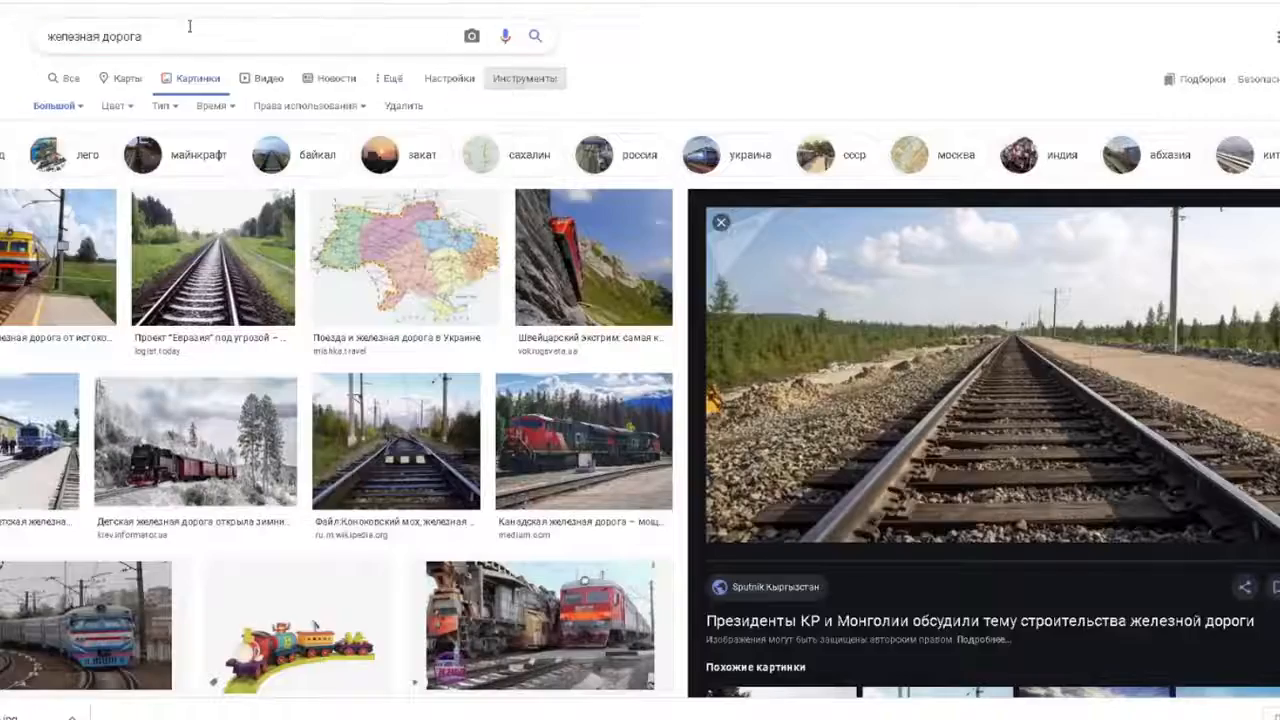
- Search Google Images for 'солнце пнг' and open several sun image results
type("солнце пнг")
key("Return")
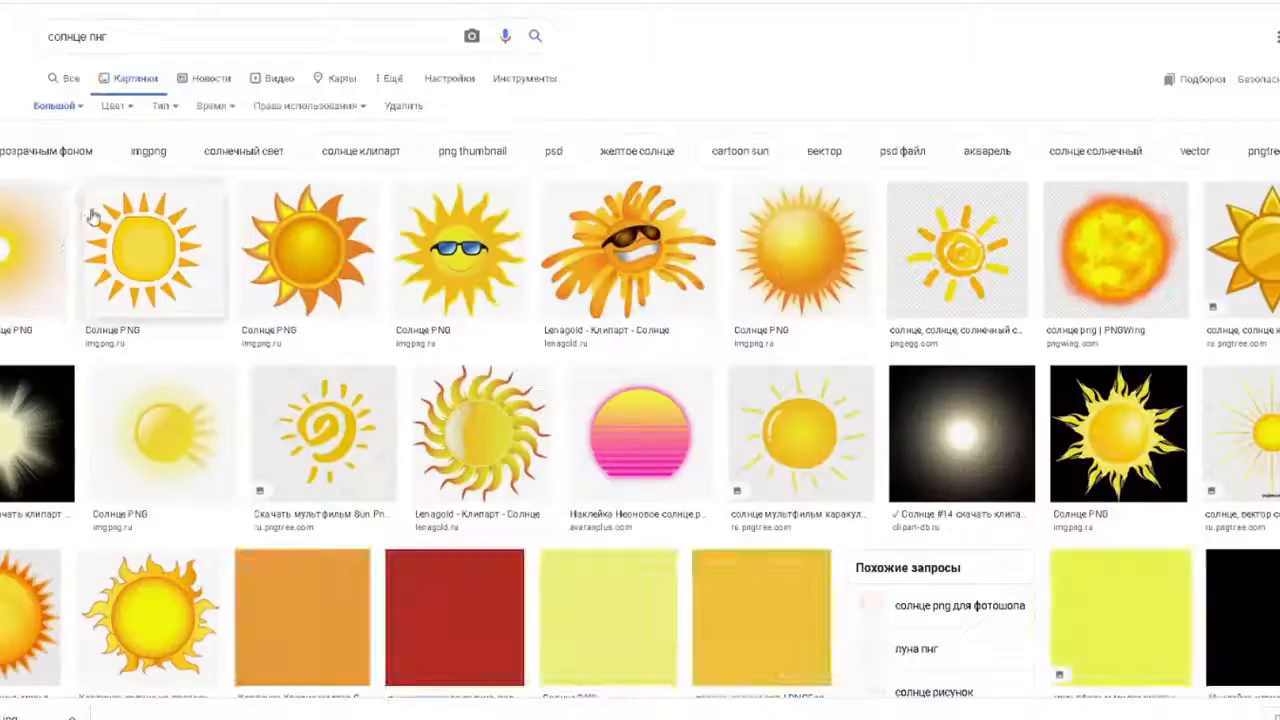
scroll(90, 215, "down", 5)
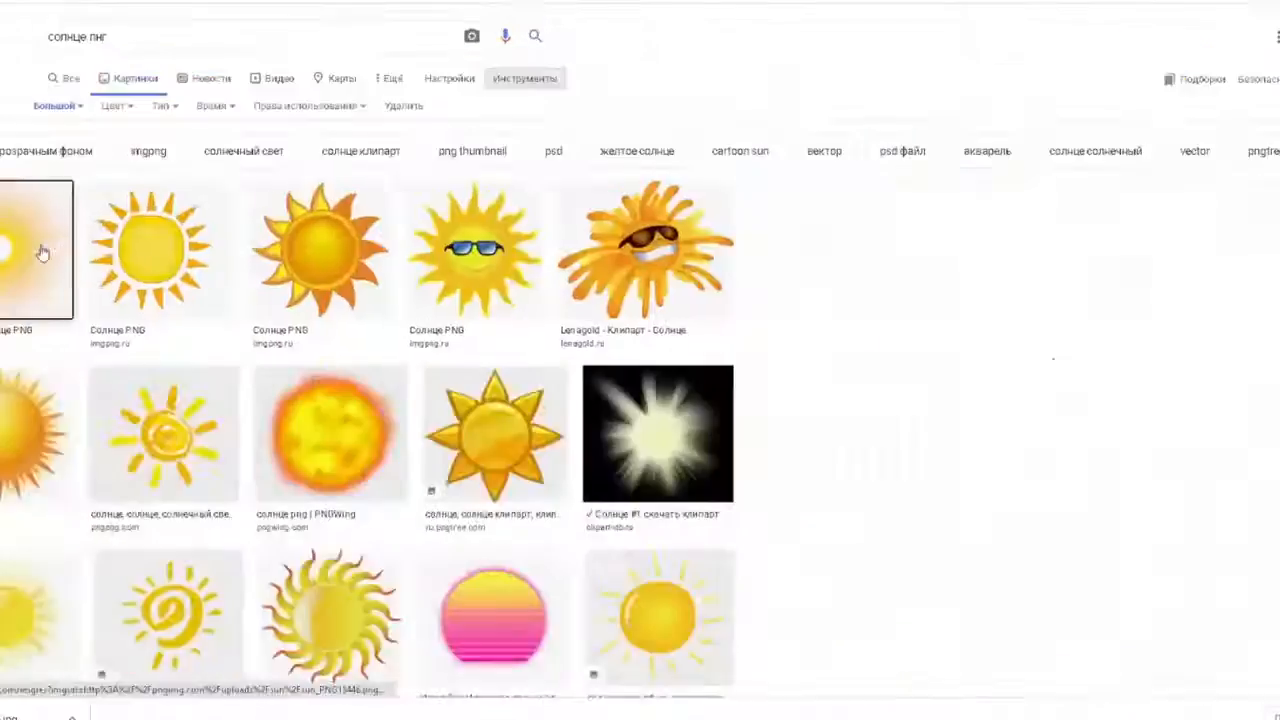
left_click(40, 251)
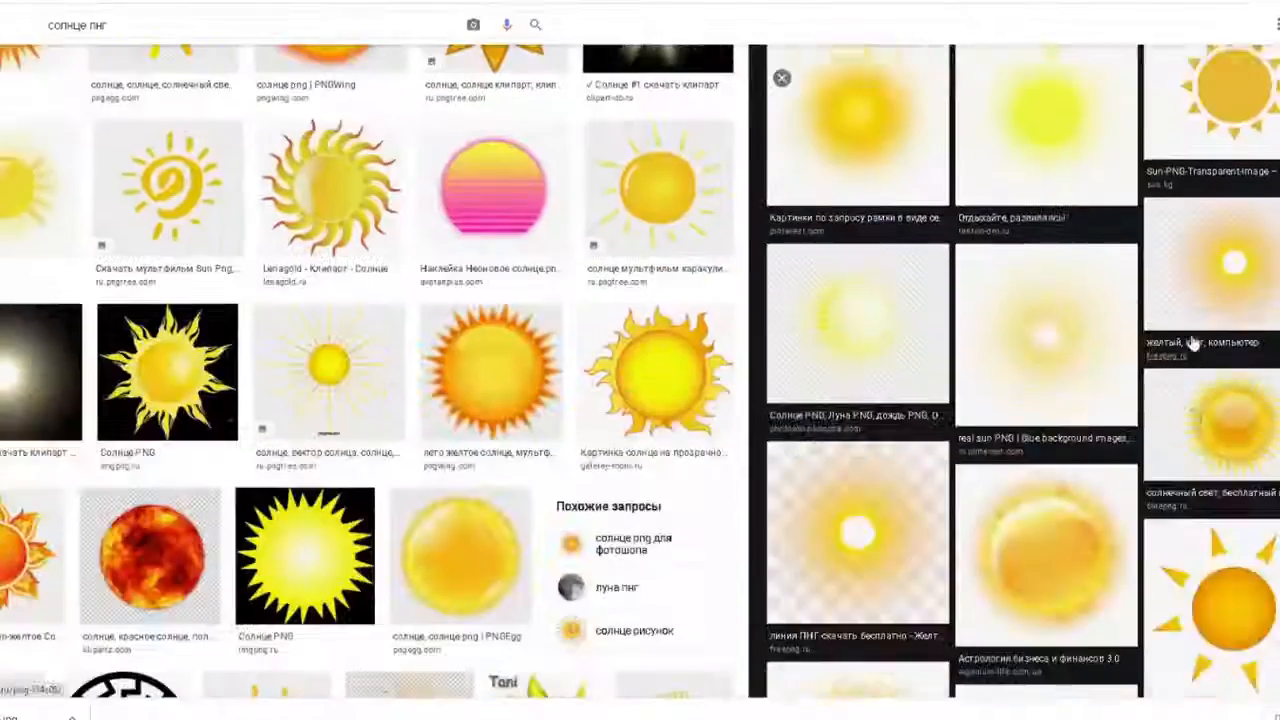
left_click(1194, 340)
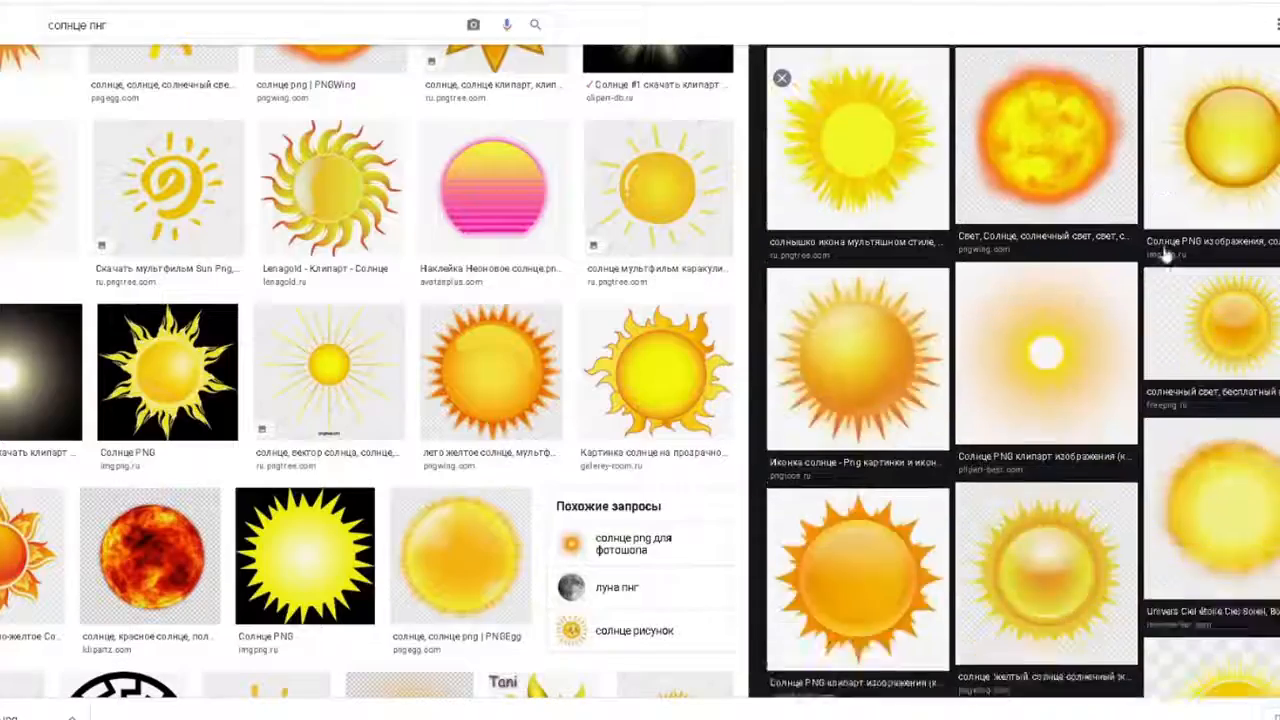
scroll(1163, 251, "down", 3)
left_click(1081, 253)
- Preview the dark glowing sun flare image and view it at full size
scroll(1088, 268, "down", 5)
left_click(837, 391)
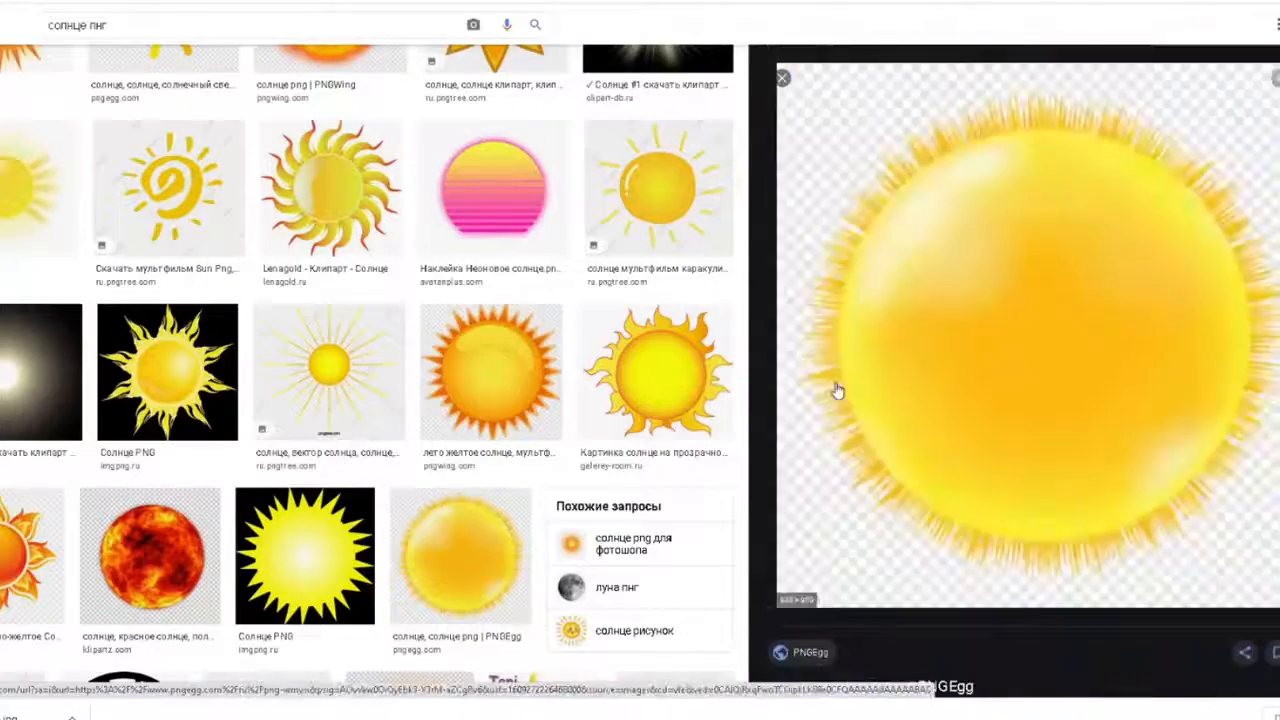
scroll(837, 388, "down", 7)
scroll(1063, 505, "up", 4)
scroll(1063, 505, "up", 5)
left_click(660, 365)
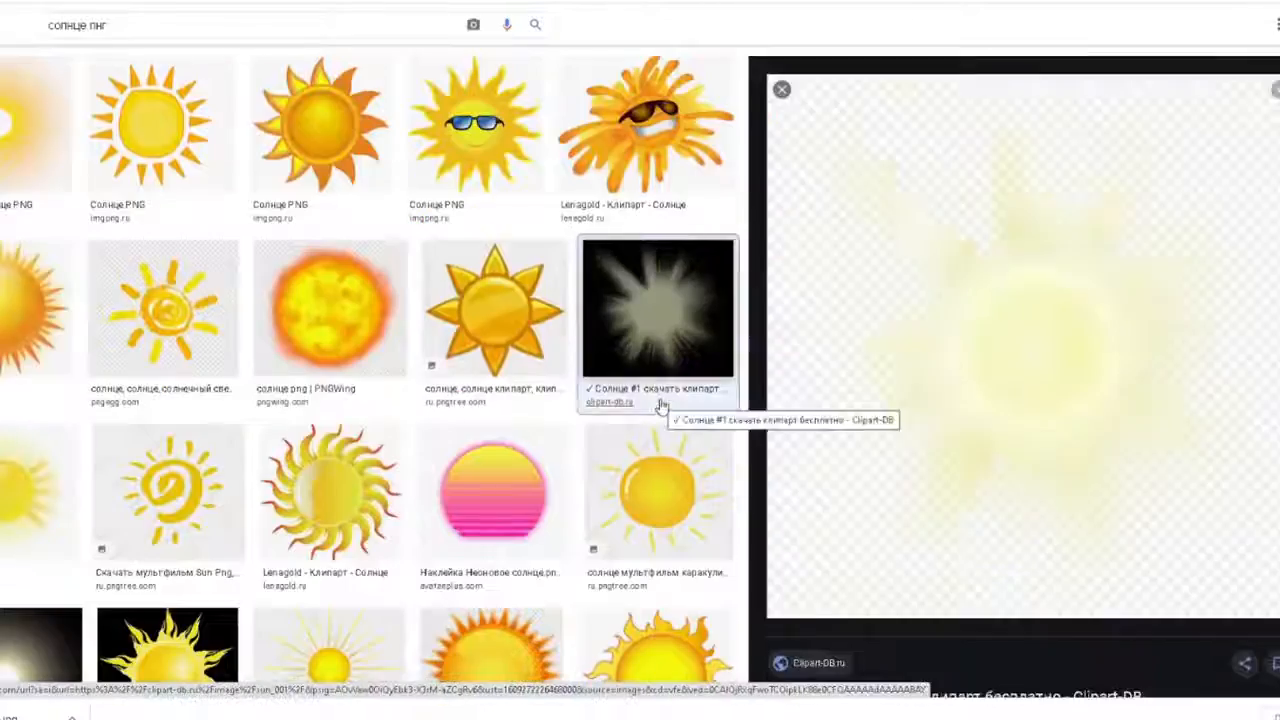
scroll(971, 366, "down", 3)
left_click(980, 362)
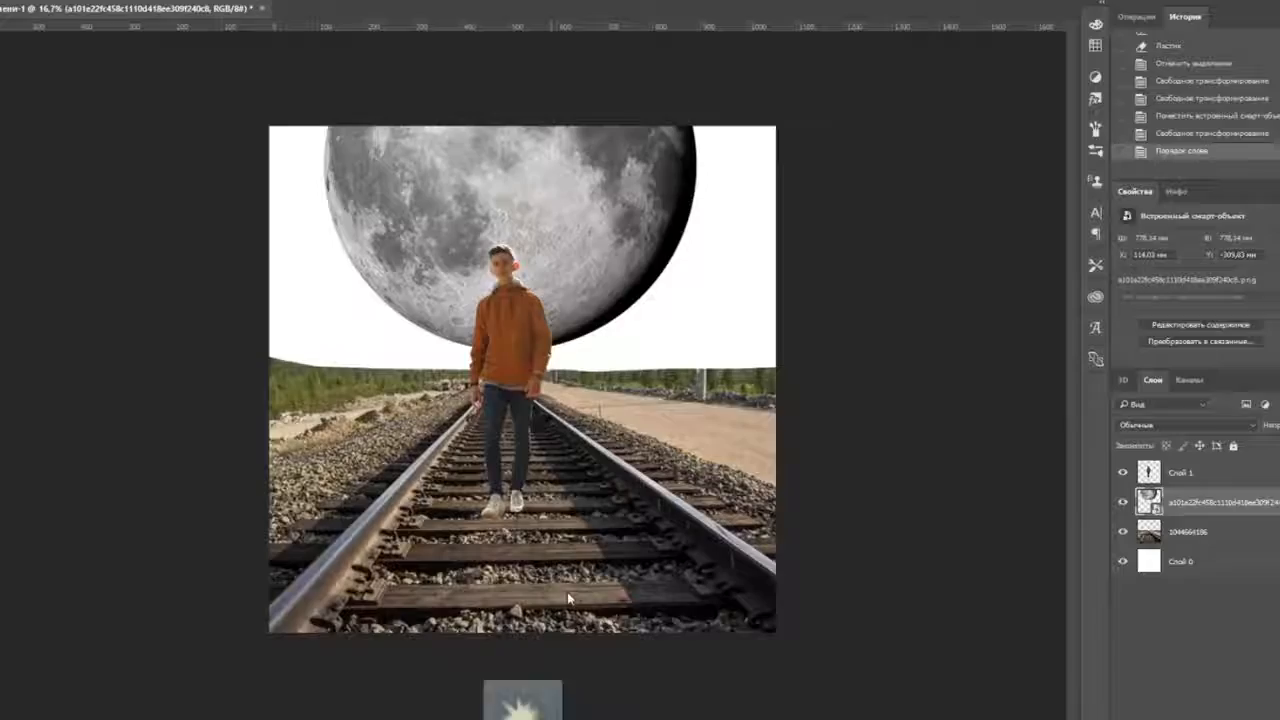
- Place the sun flare image into the composition, enlarged with its glow over the moon
left_click_drag(568, 598, 700, 220)
left_click_drag(914, 423, 1037, 545)
left_click_drag(800, 365, 640, 332)
key("Return")
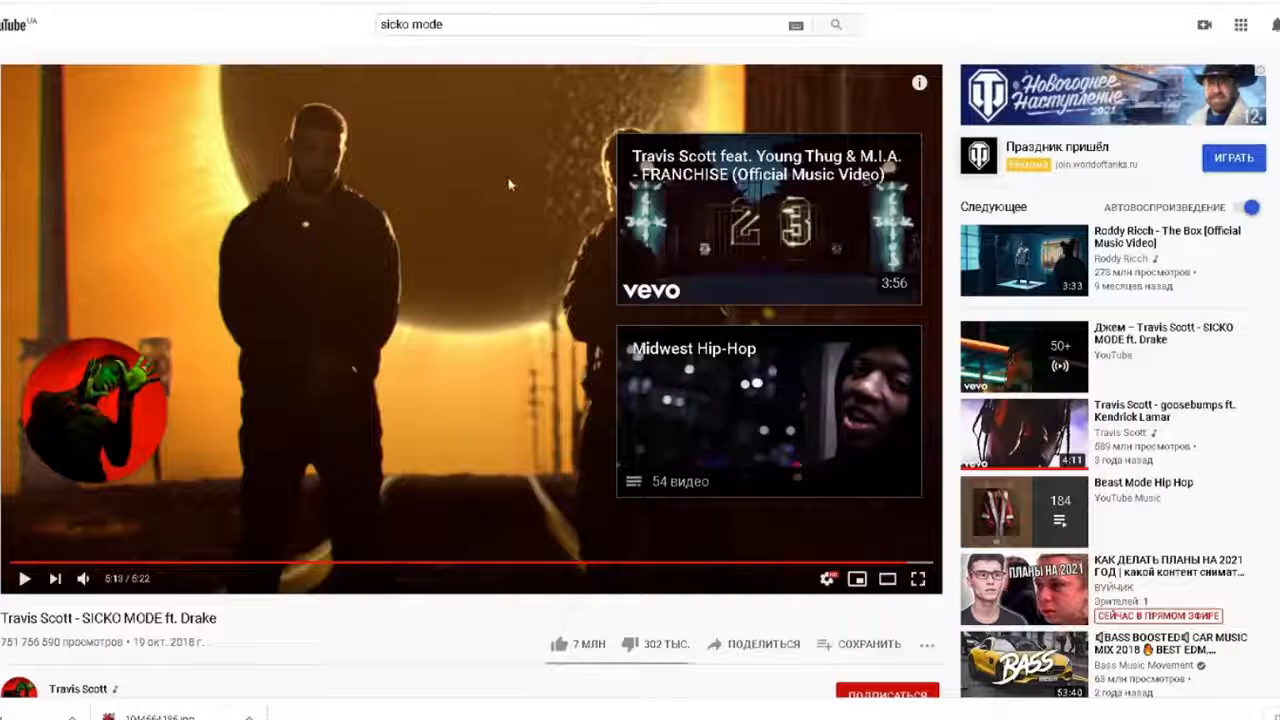
left_click(605, 718)
left_click(1220, 560)
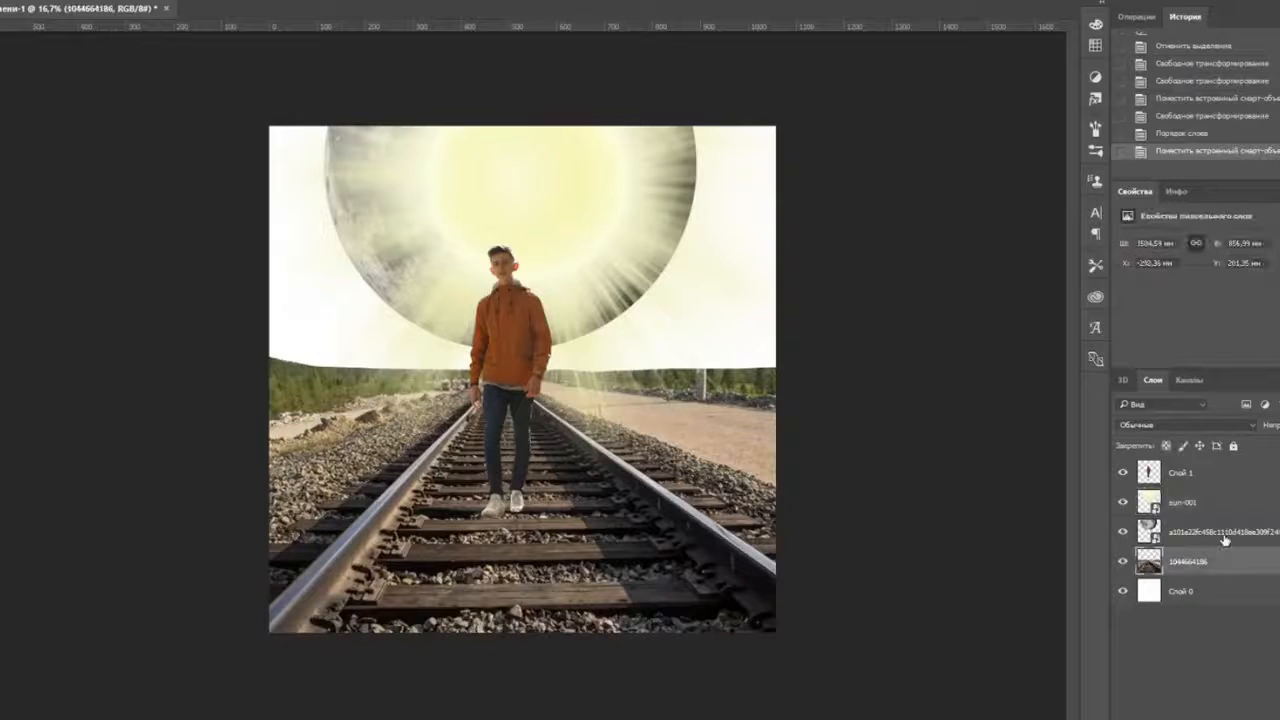
left_click(12, 1)
mouse_move(80, 1)
left_click(385, 2)
left_click_drag(83, 245, 54, 246)
left_click(206, 229)
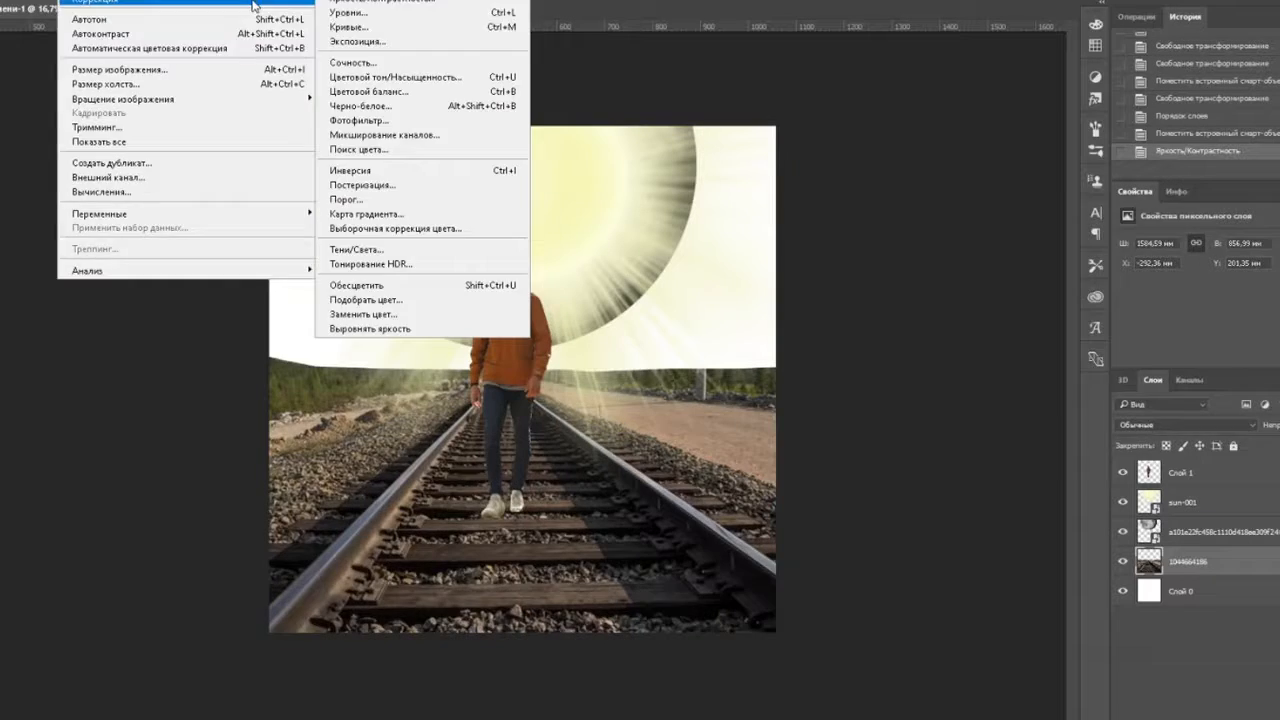
- Use Levels to raise the railway photo's black point and darken its midtones
left_click(400, 14)
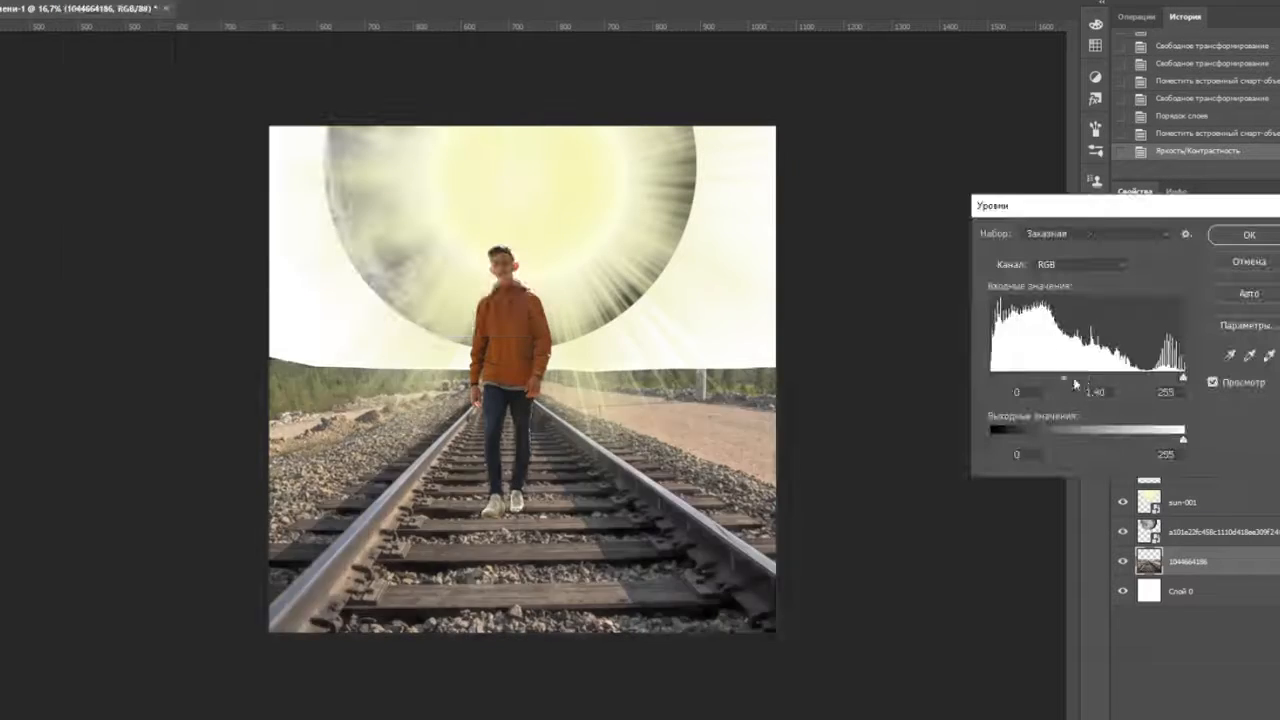
left_click_drag(1087, 380, 1185, 379)
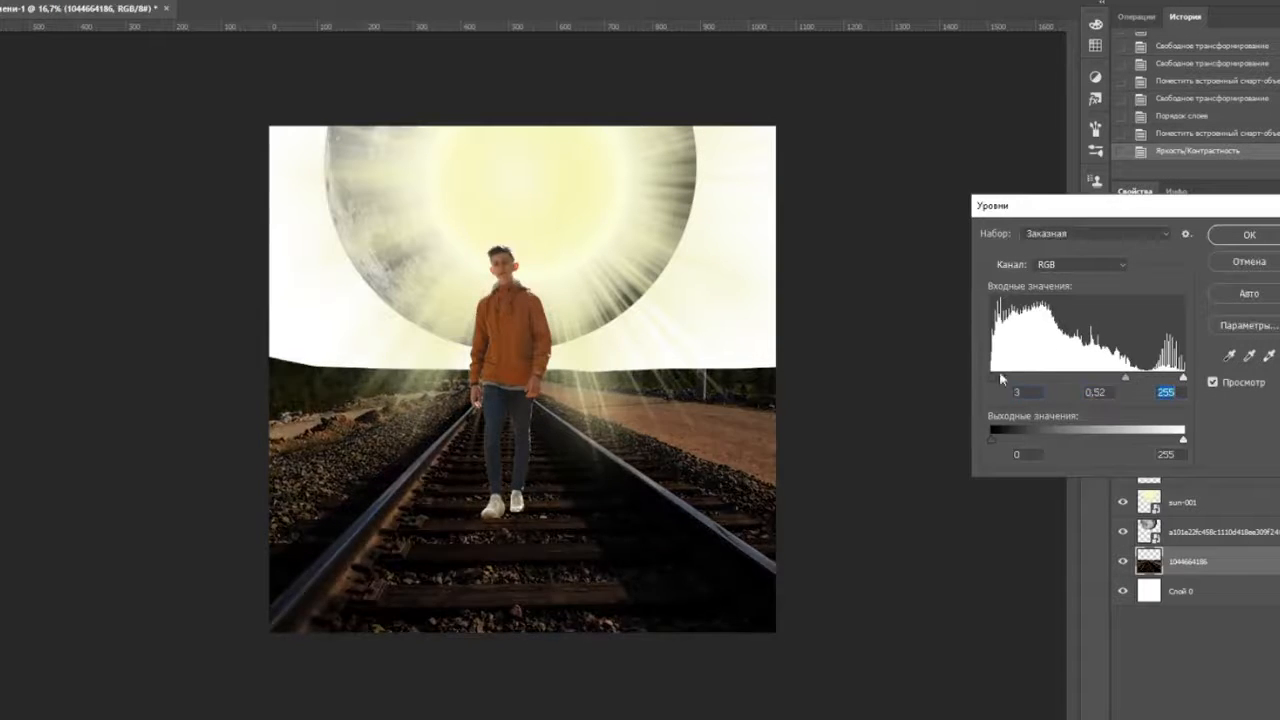
left_click_drag(992, 440, 1039, 442)
left_click_drag(994, 378, 1035, 379)
left_click_drag(1034, 440, 1014, 440)
left_click_drag(1034, 378, 1014, 378)
left_click_drag(1014, 440, 1000, 440)
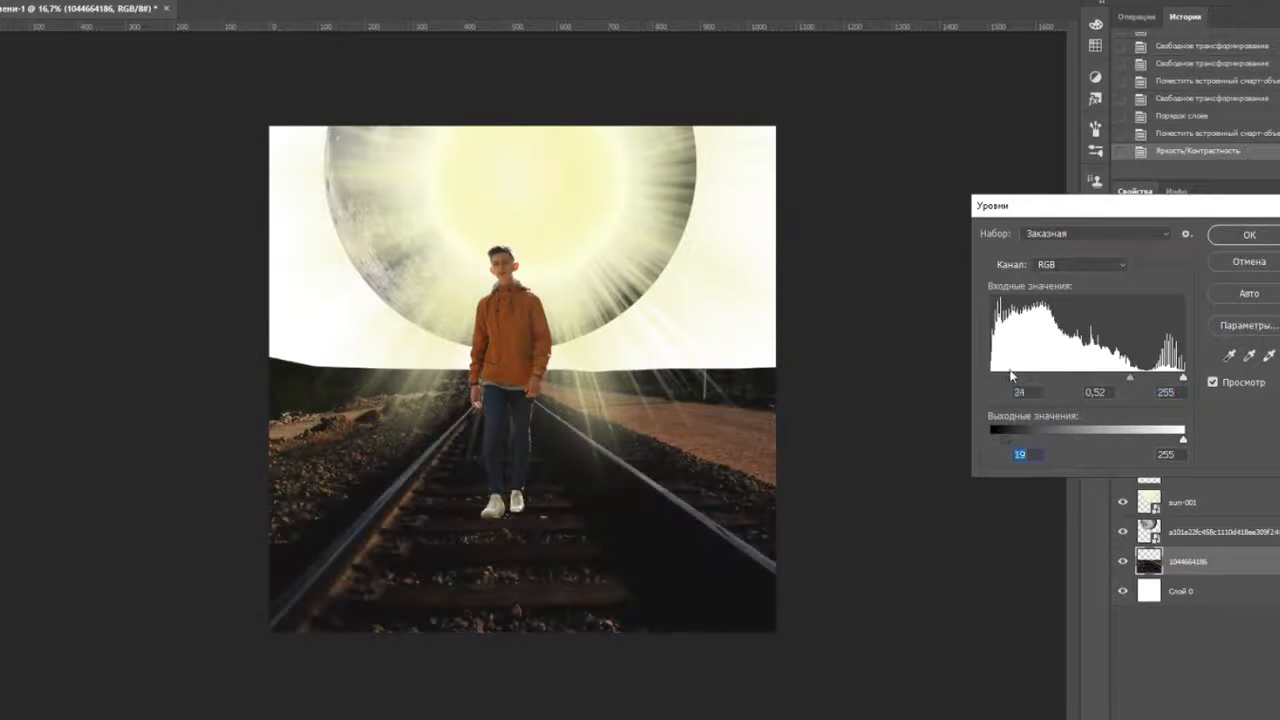
left_click(1243, 235)
- On background layer Слой 0, paint orange into the sky around the sun with a larger soft brush
left_click(1185, 502)
left_click(1185, 532)
left_click(1182, 591)
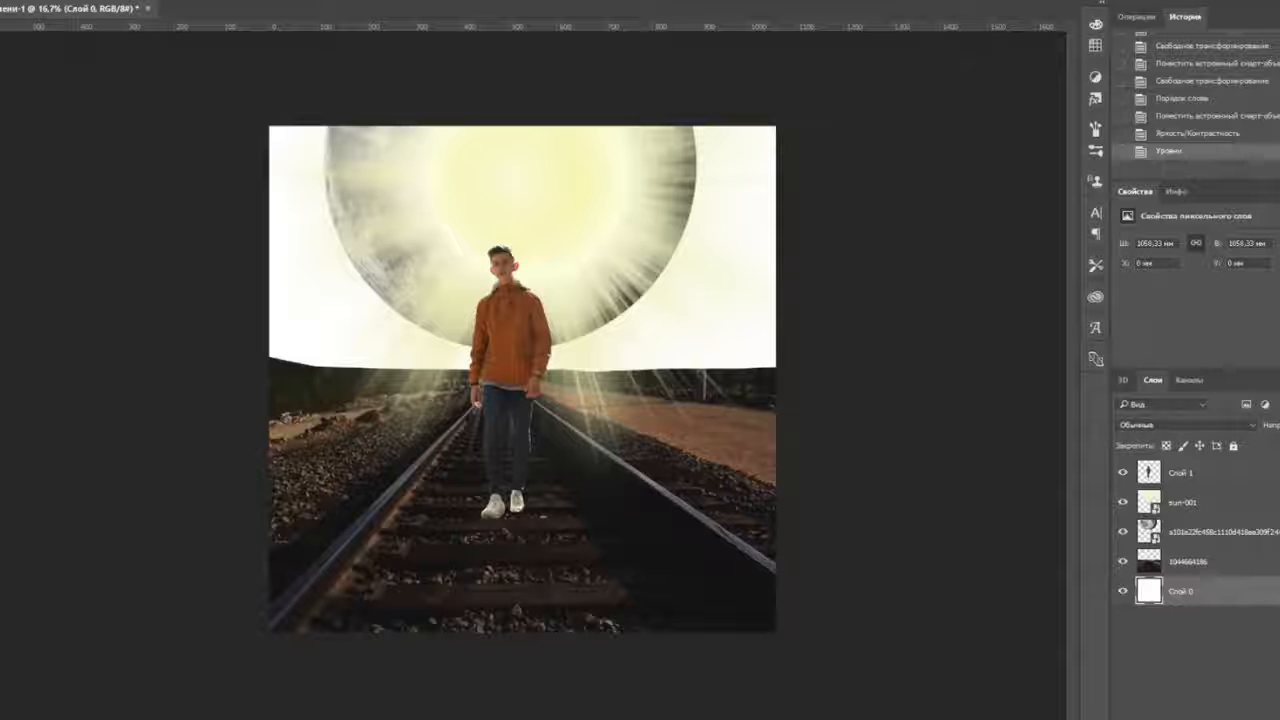
right_click(276, 118)
mouse_move(357, 186)
left_mouse_down()
mouse_move(513, 216)
mouse_move(788, 329)
mouse_move(690, 345)
left_mouse_up()
- Pick a darker orange and try a stroke along the sky's right edge, then undo it
left_click(951, 563)
left_click(1166, 446)
left_click_drag(812, 318, 820, 289)
key("ctrl+z")
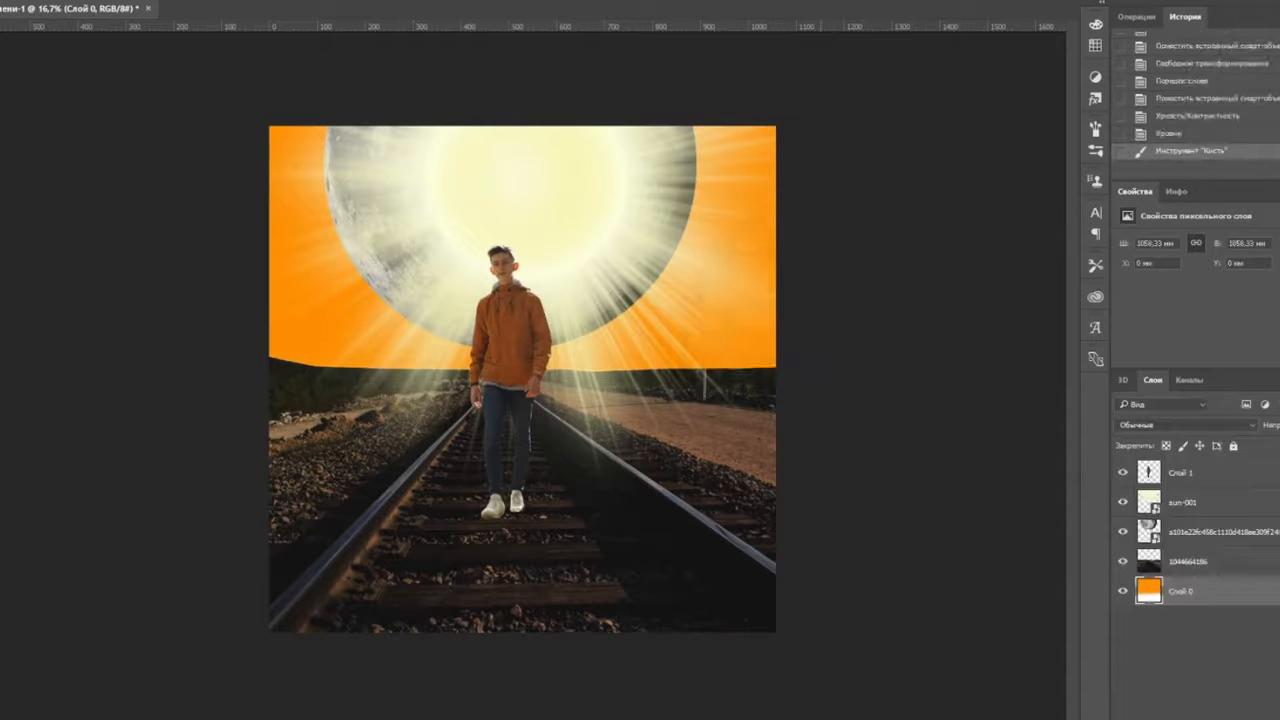
- Repaint the orange sky edges with a larger brush and move sun-001 below the moon layer
left_click(20, 2)
left_click_drag(22, 27, 32, 27)
left_click_drag(241, 5, 214, 5)
mouse_move(847, 305)
left_mouse_down()
mouse_move(580, 480)
mouse_move(689, 487)
left_mouse_up()
key("ctrl+z")
key("ctrl+z")
key("ctrl+z")
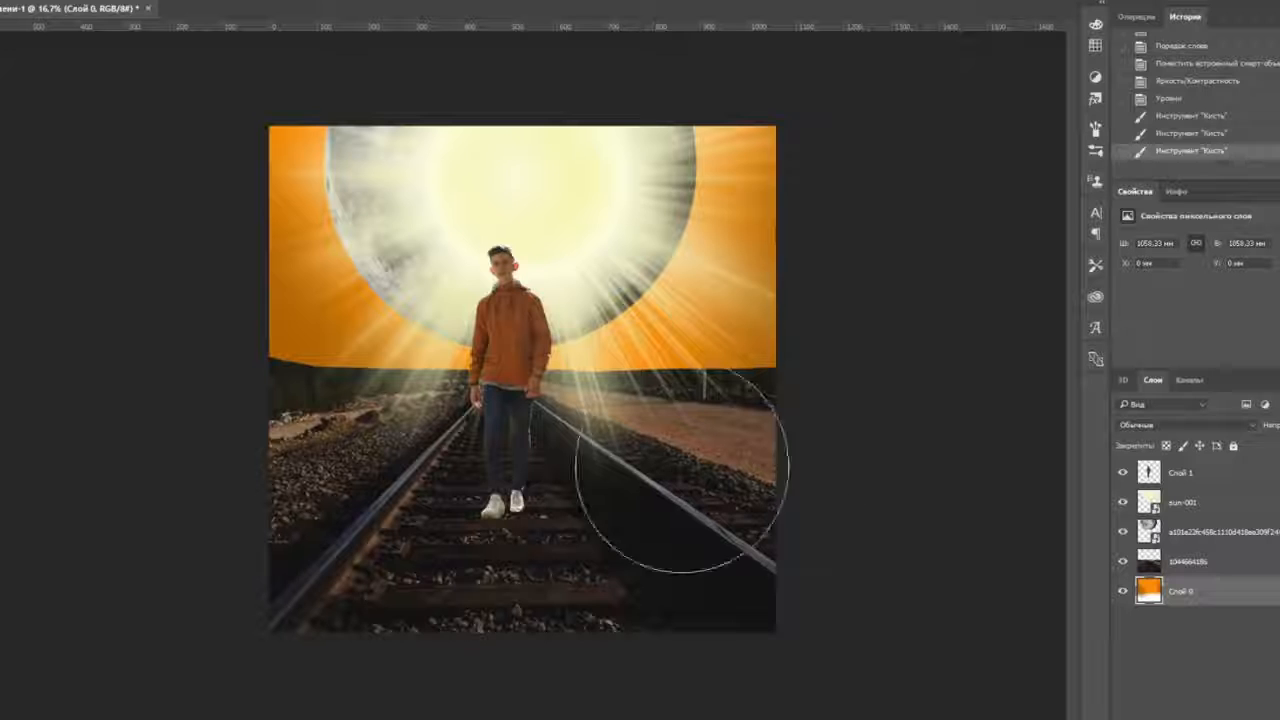
left_click_drag(680, 457, 760, 360)
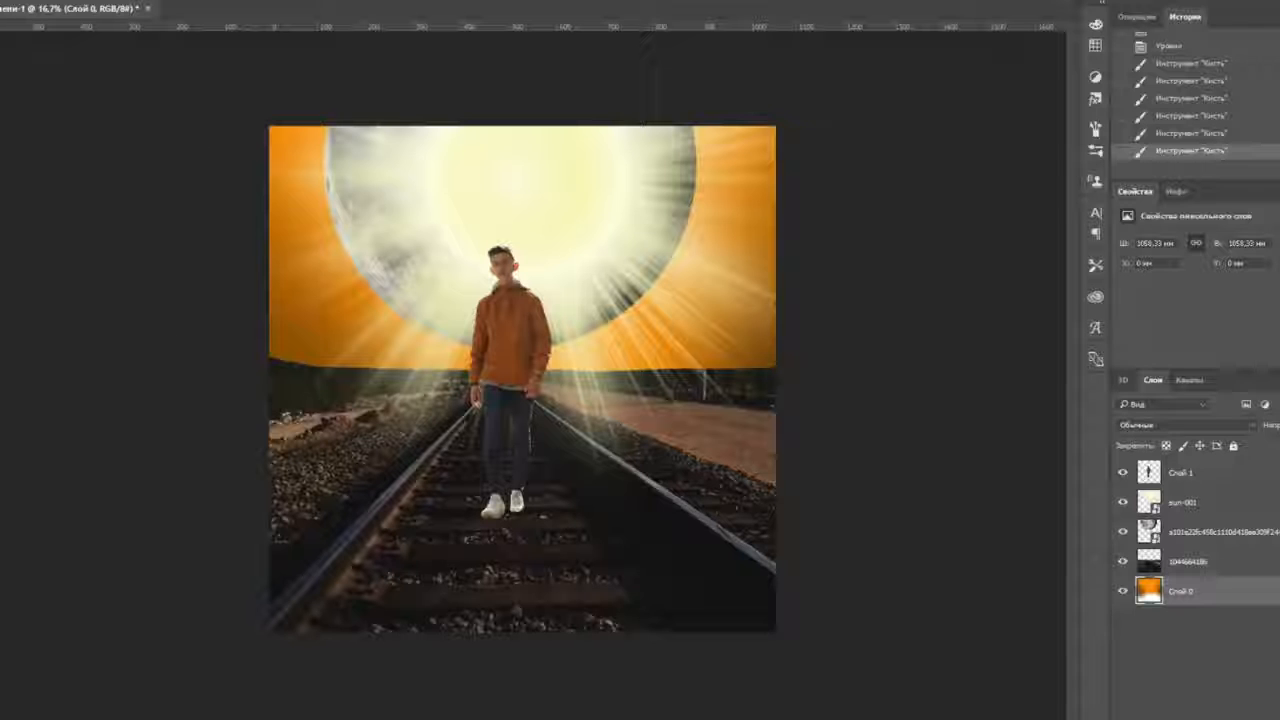
left_click_drag(1197, 541, 1202, 557)
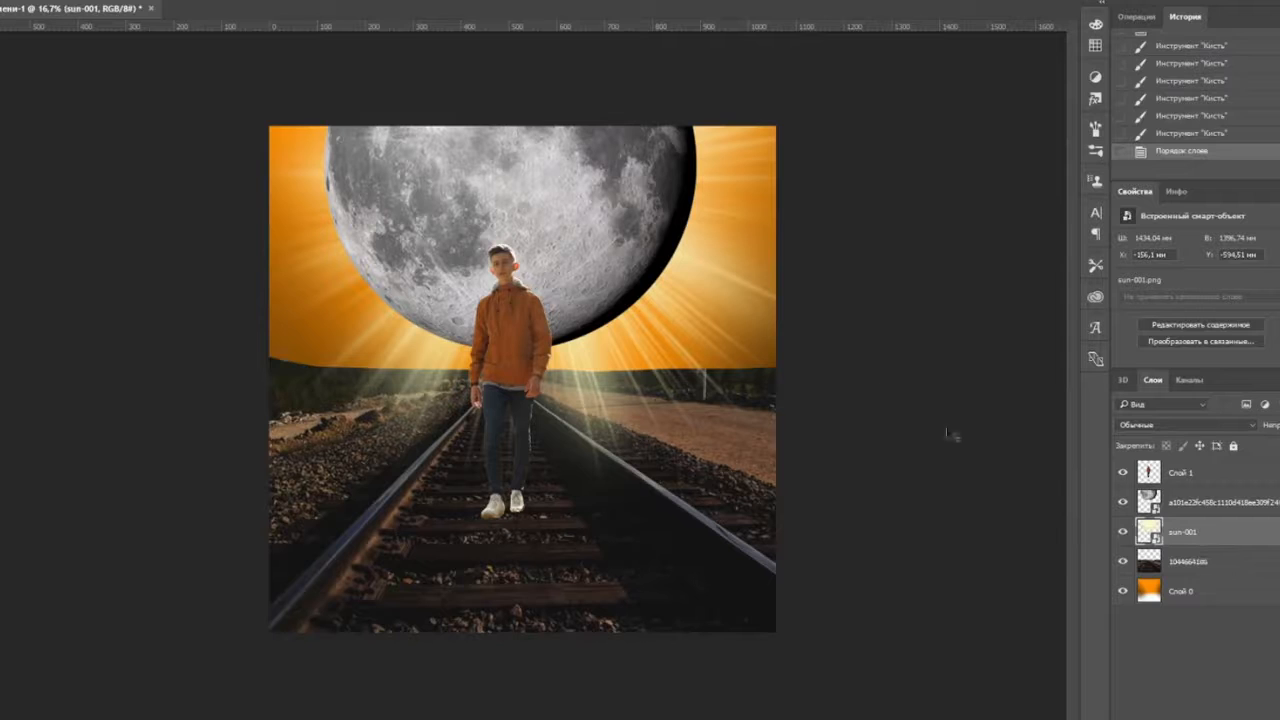
- Scale up the sun-001 glow and erase its rays over the tracks and horizon
key("ctrl+t")
left_click_drag(950, 435, 725, 475)
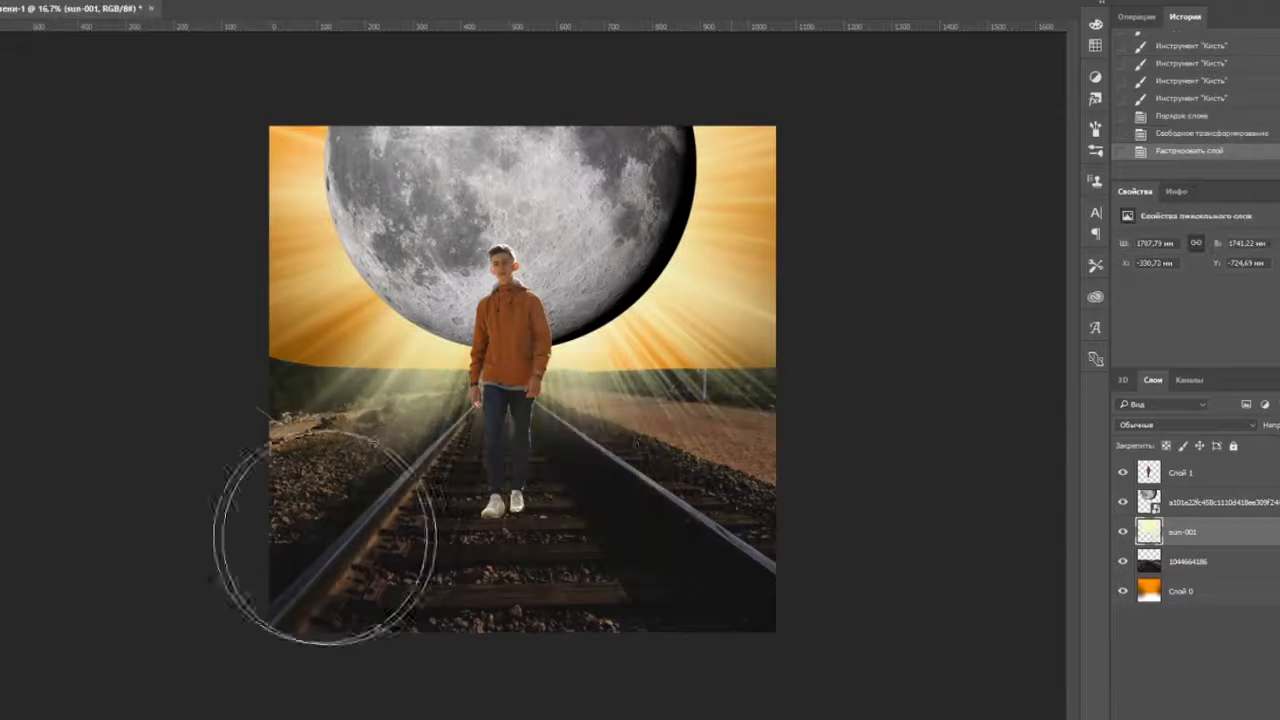
left_click_drag(325, 537, 600, 460)
left_click(4, 3)
mouse_move(370, 400)
left_mouse_down()
mouse_move(543, 420)
mouse_move(768, 134)
mouse_move(698, 342)
left_mouse_up()
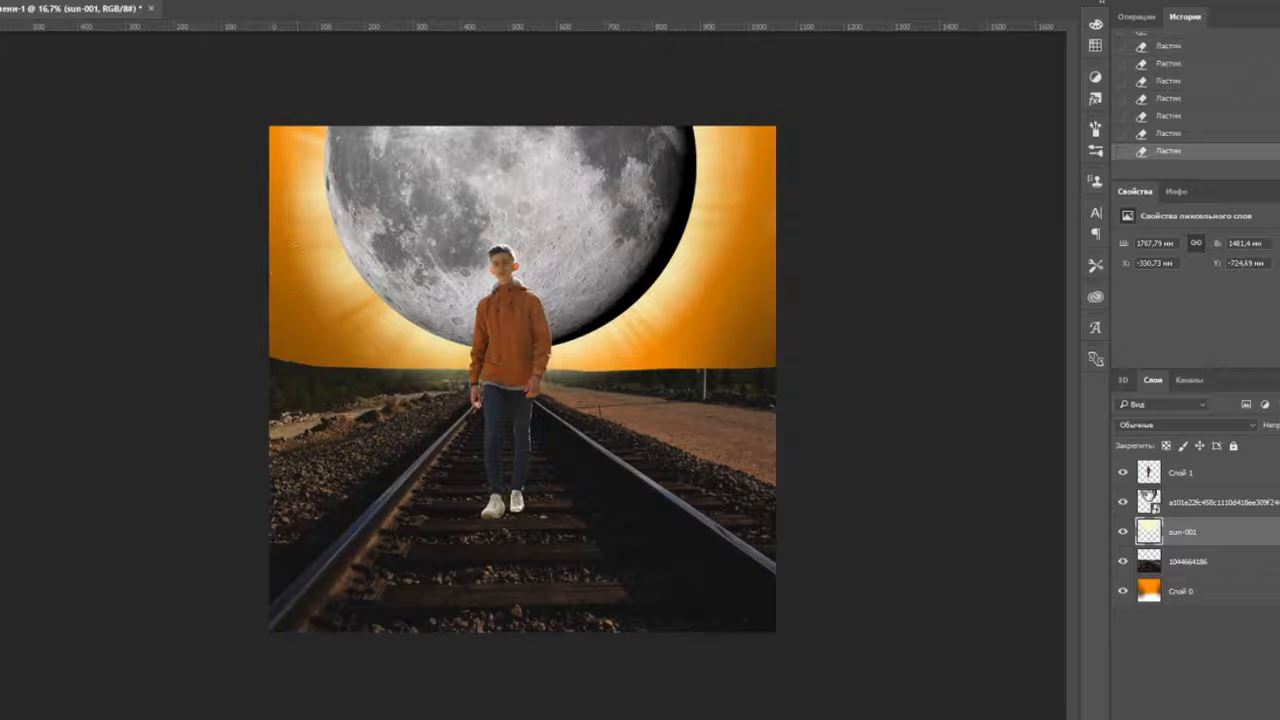
left_click(1220, 502)
left_click(75, 0)
- Lower the moon's brightness and contrast with Brightness/Contrast
mouse_move(103, 5)
left_click(365, 1)
left_click_drag(601, 214, 550, 214)
left_click_drag(601, 248, 580, 249)
left_click(727, 200)
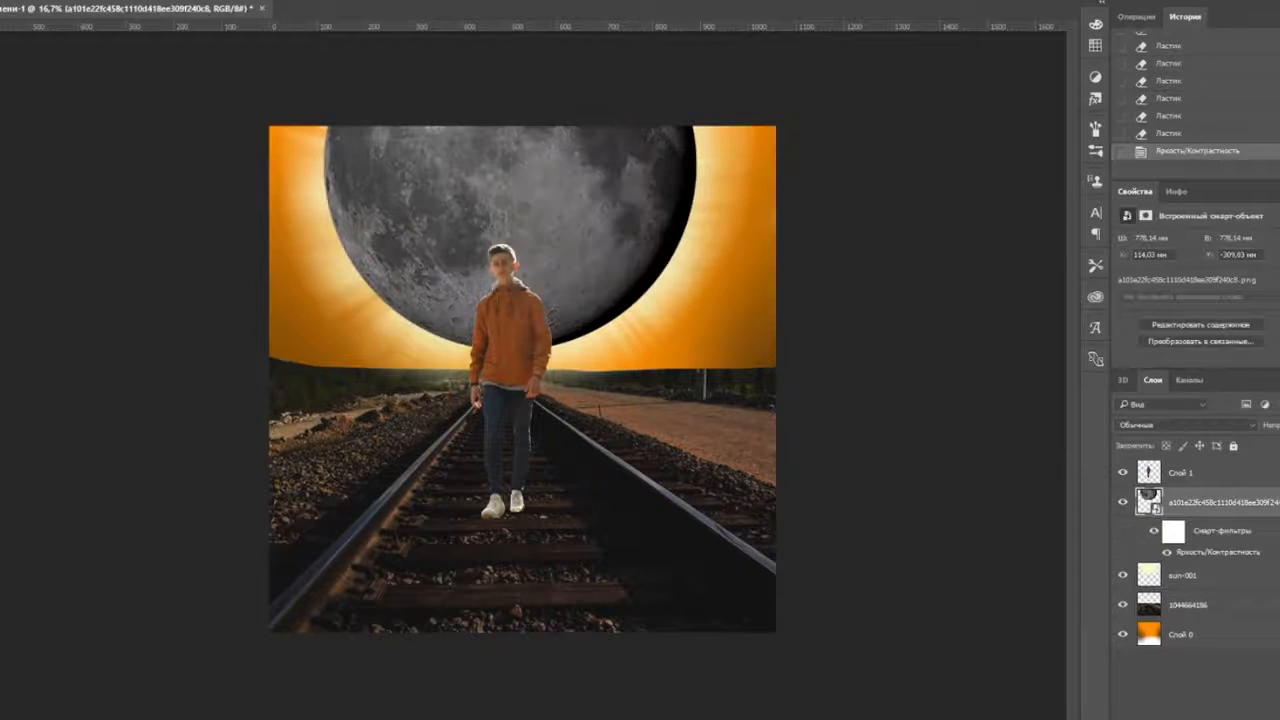
- Darken the moon further with Levels, raising the black levels and capping highlights at 225
left_click(75, 0)
left_click(365, 20)
left_click_drag(732, 373, 761, 373)
left_click_drag(732, 312, 779, 312)
left_click_drag(924, 374, 901, 374)
left_click_drag(851, 312, 876, 312)
mouse_move(924, 312)
left_mouse_down()
mouse_move(880, 312)
mouse_move(924, 312)
left_mouse_up()
left_click_drag(876, 312, 871, 312)
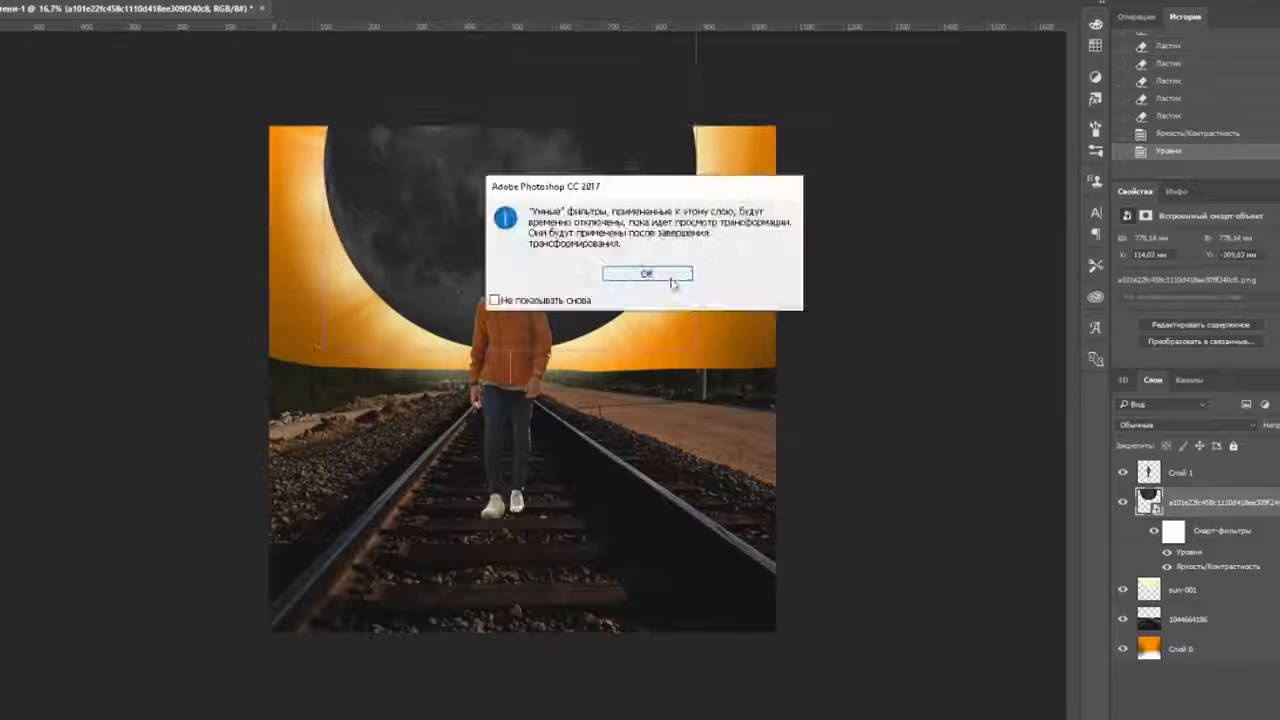
left_click(725, 277)
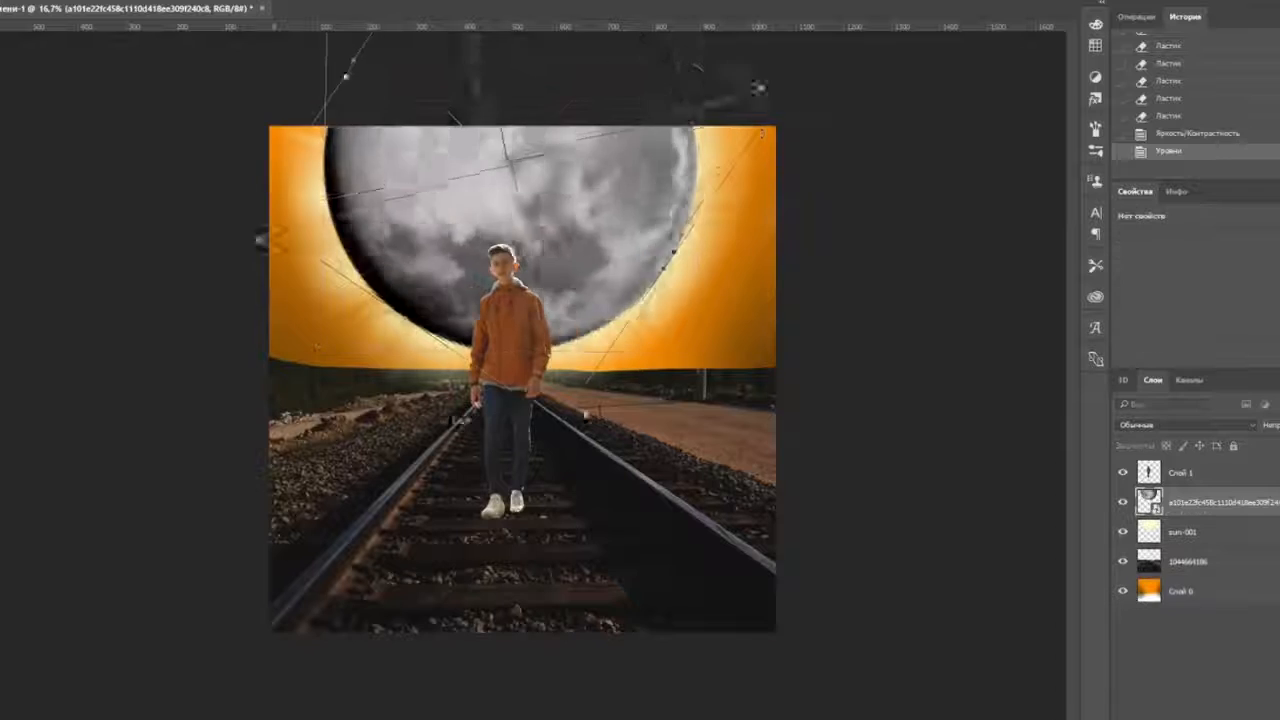
key("Return")
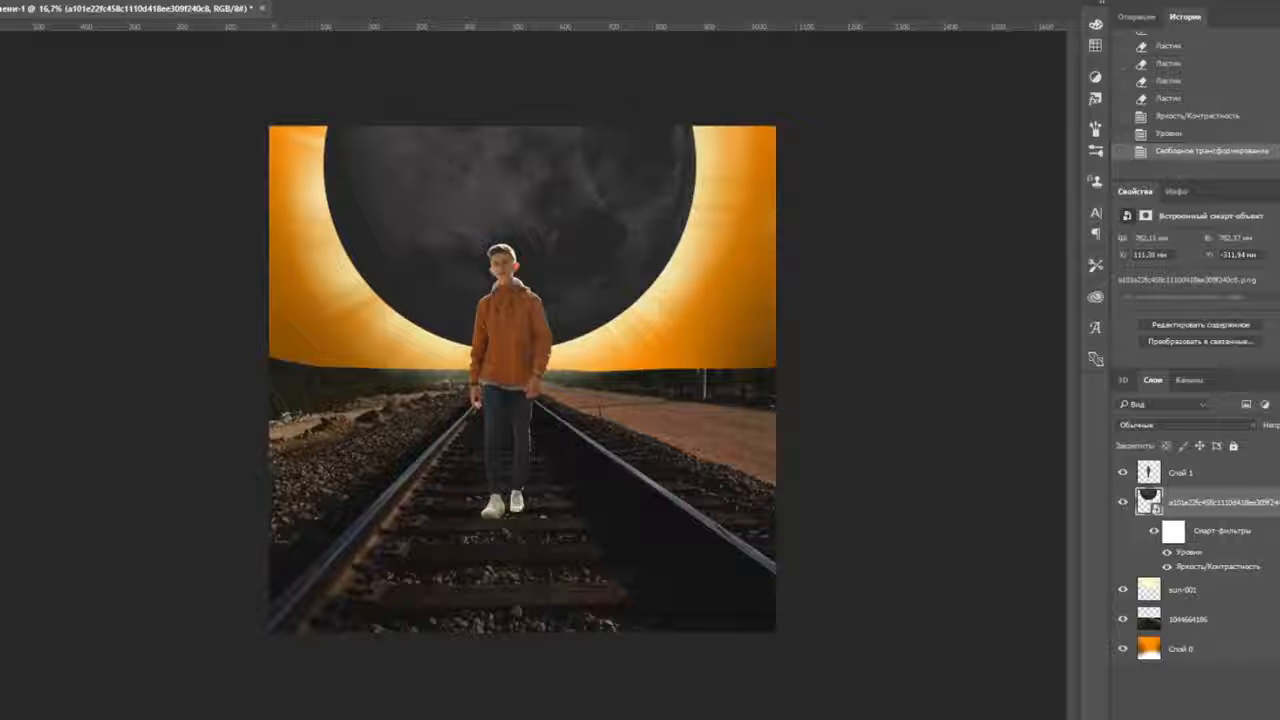
- Rotate the moon to about 149° with Free Transform
key("ctrl+t")
left_click(646, 274)
left_click_drag(197, 188, 925, 517)
- Desaturate the moon with a Vibrance adjustment at Saturation -79
key("Return")
key("ctrl+plus")
left_click(72, 1)
mouse_move(150, 2)
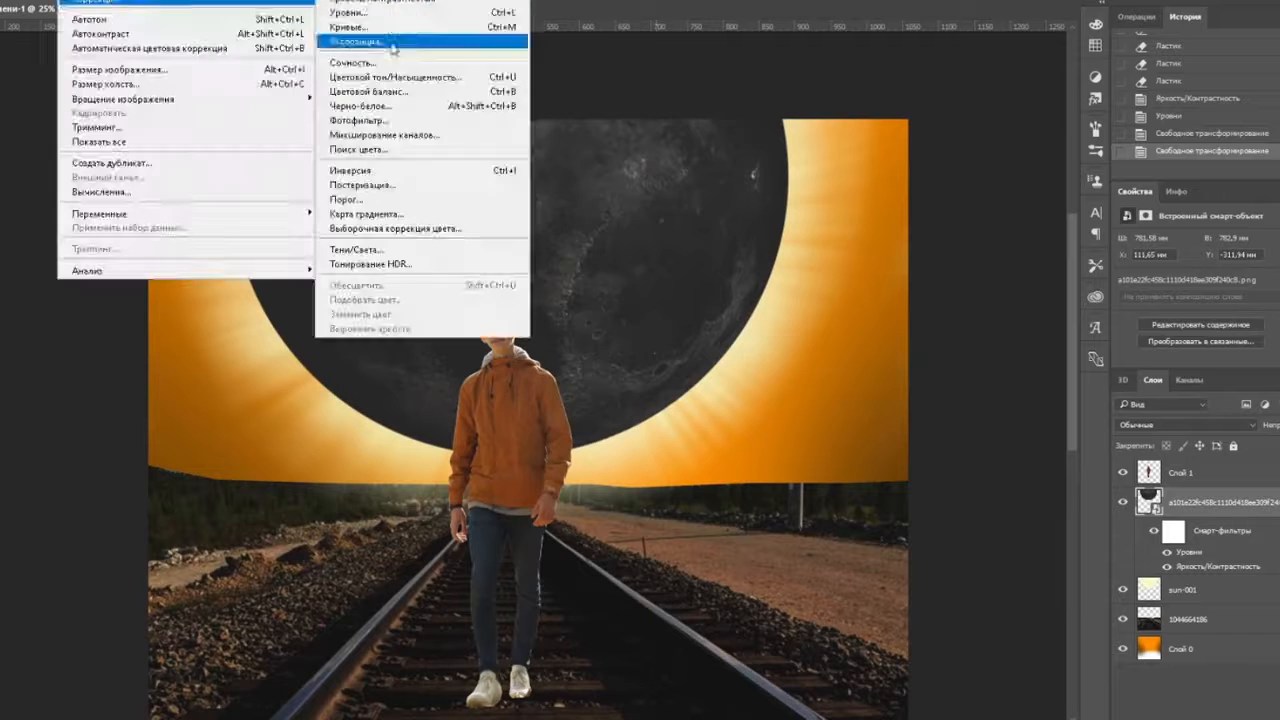
left_click(391, 46)
left_click_drag(601, 270, 544, 270)
left_click_drag(601, 230, 625, 230)
left_click(725, 211)
- Try a warming Photo Filter and Hue/Saturation on the moon, cancelling both
left_click(72, 1)
left_click(417, 122)
left_click_drag(519, 291, 538, 291)
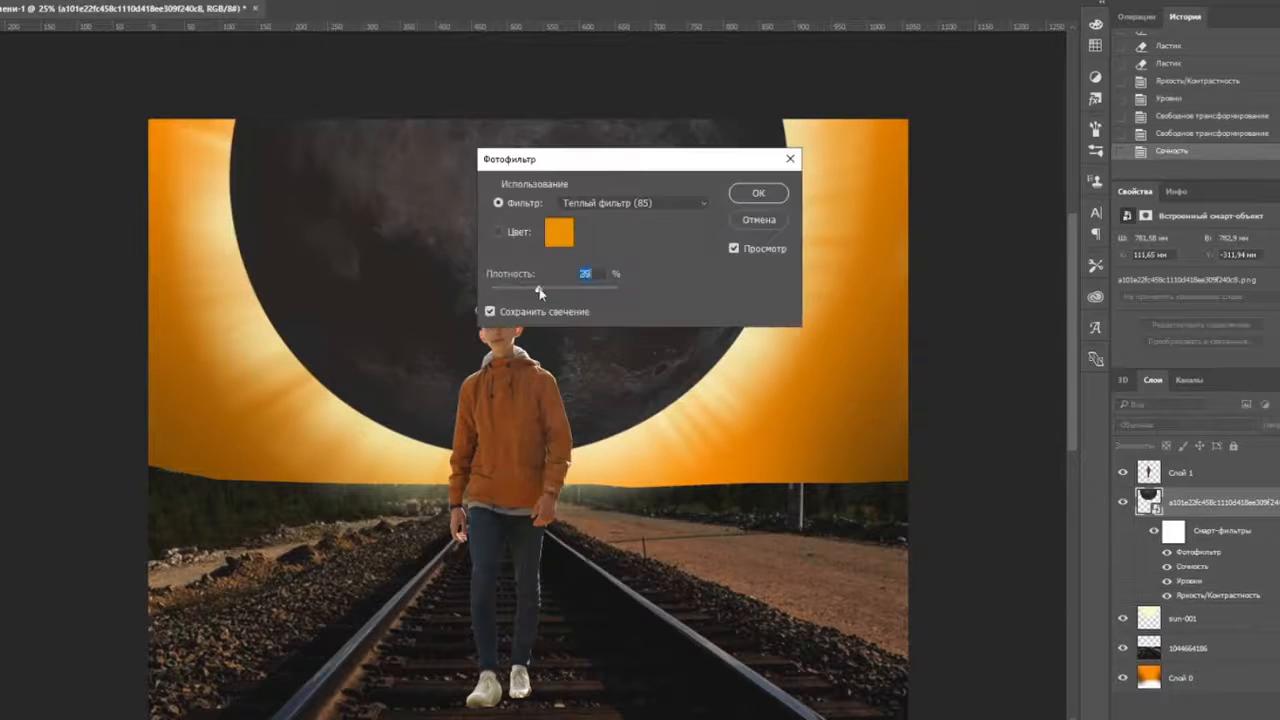
left_click(760, 220)
left_click(72, 1)
left_click(428, 77)
left_click_drag(640, 131, 917, 127)
left_click(1056, 183)
left_click(72, 1)
left_click(428, 77)
left_click(1056, 183)
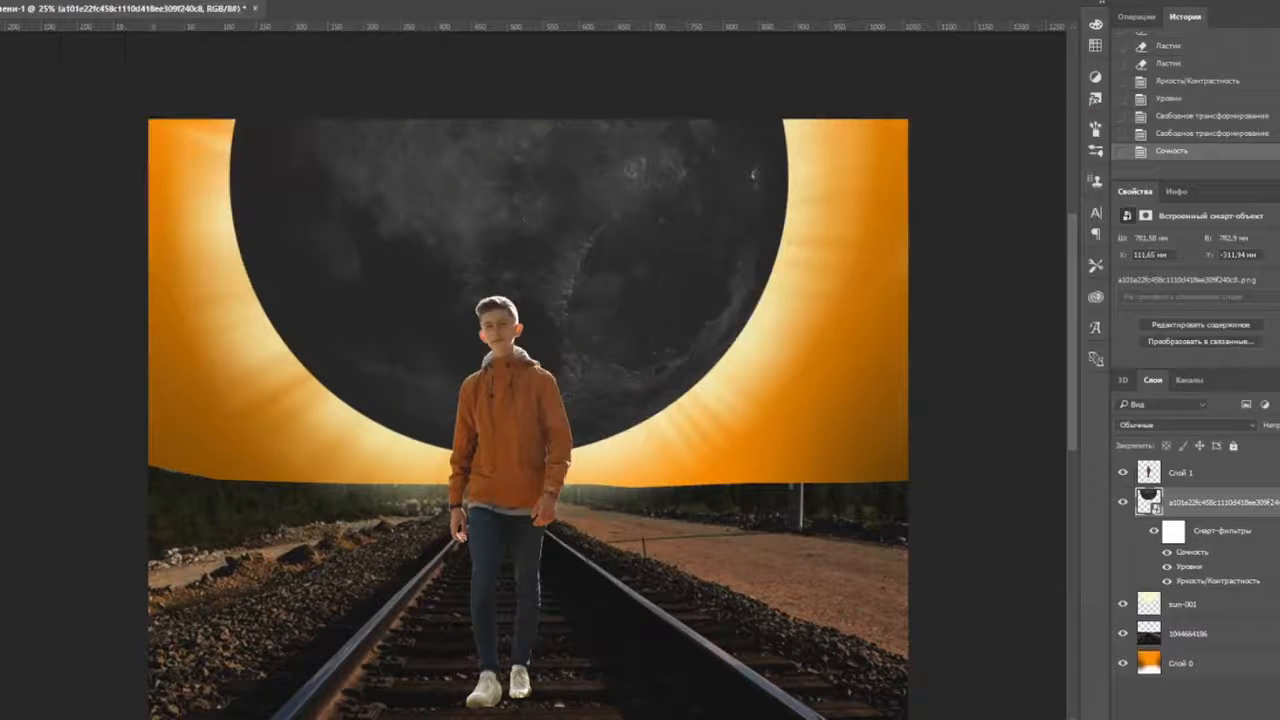
- Warm the moon's highlights with Color Balance at +32/+15/-41
left_click(72, 1)
left_click(420, 93)
mouse_move(606, 217)
left_mouse_down()
mouse_move(637, 220)
mouse_move(610, 219)
left_mouse_up()
left_click_drag(579, 256, 617, 234)
left_click(665, 296)
left_click_drag(606, 252, 576, 252)
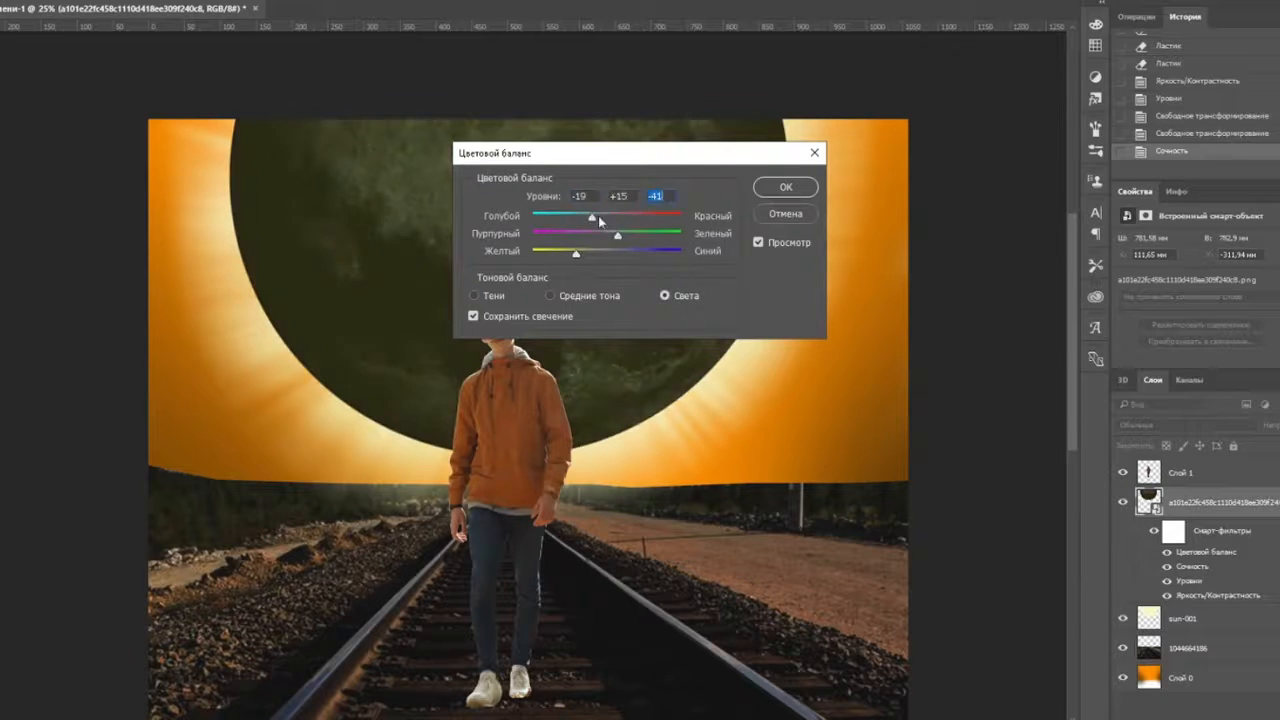
left_click(756, 186)
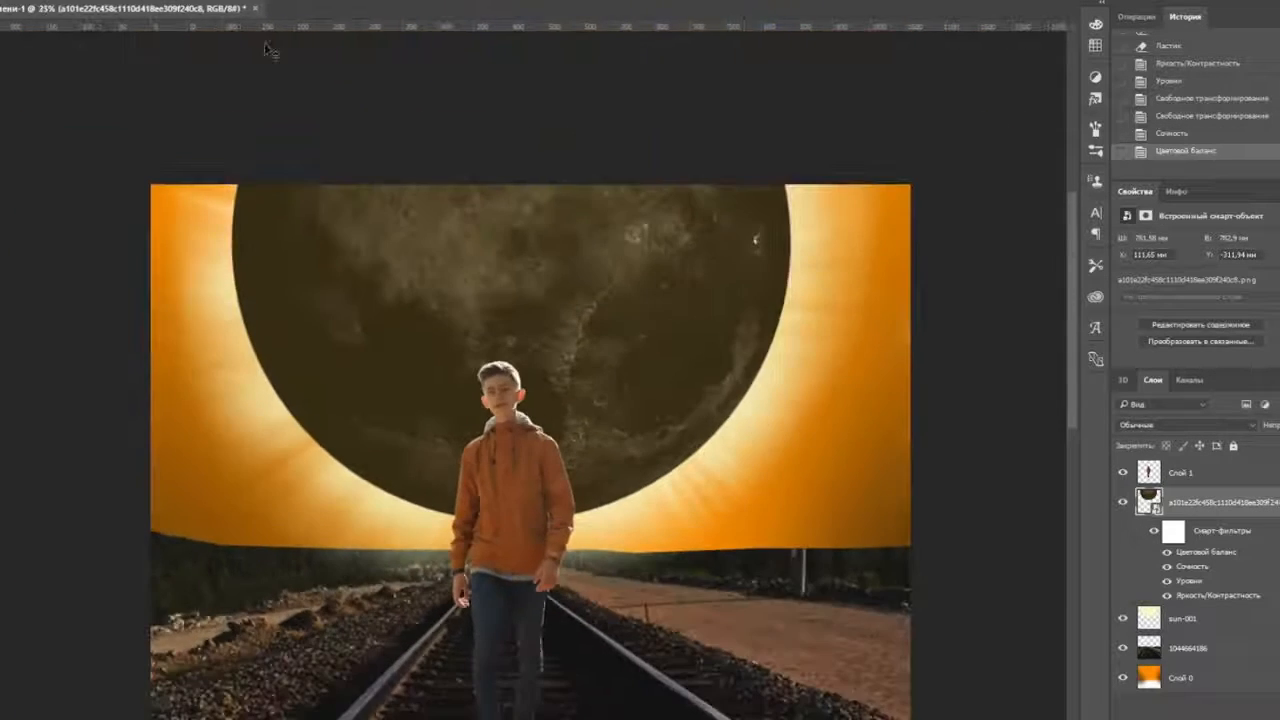
scroll(66, 83, "down", 1)
scroll(68, 85, "up", 2)
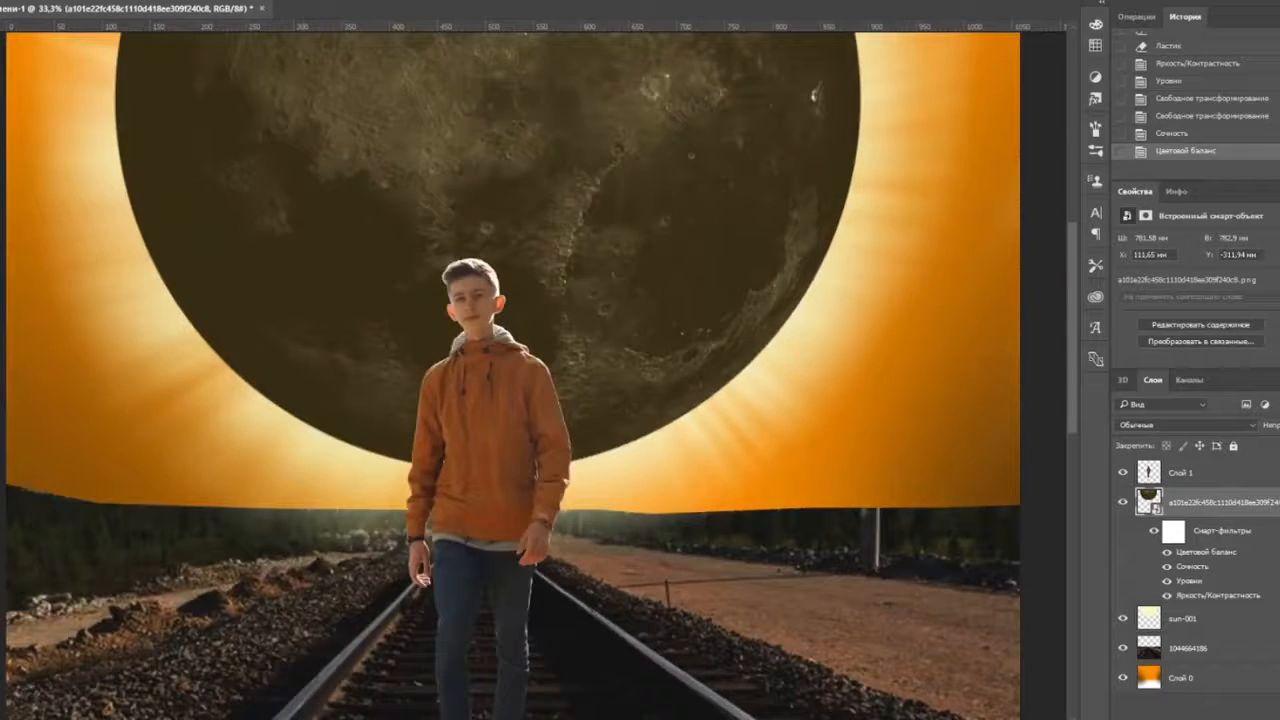
- Quick-select the moon and dab a light colour onto its right edge
scroll(512, 376, "down", 2)
left_click_drag(600, 200, 434, 171)
left_click(2, 560)
key("Return")
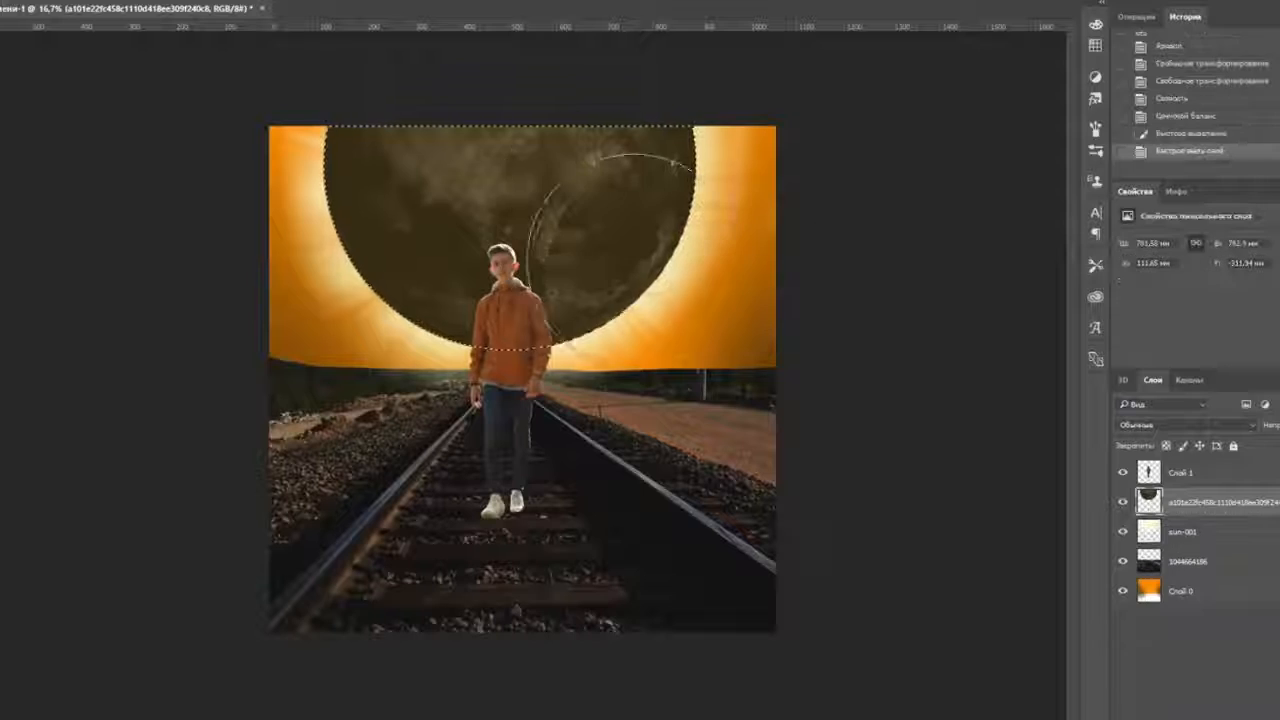
left_click_drag(614, 229, 640, 345)
key("ctrl+z")
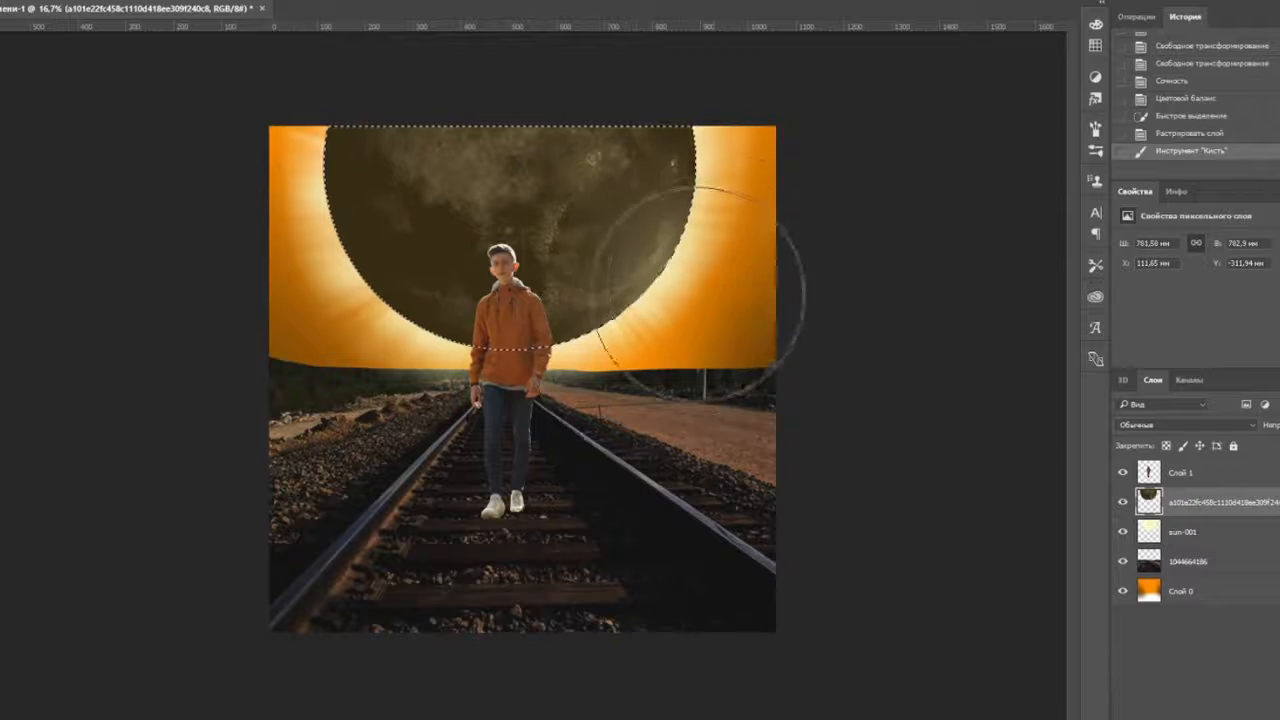
left_click(710, 290)
left_click(750, 212)
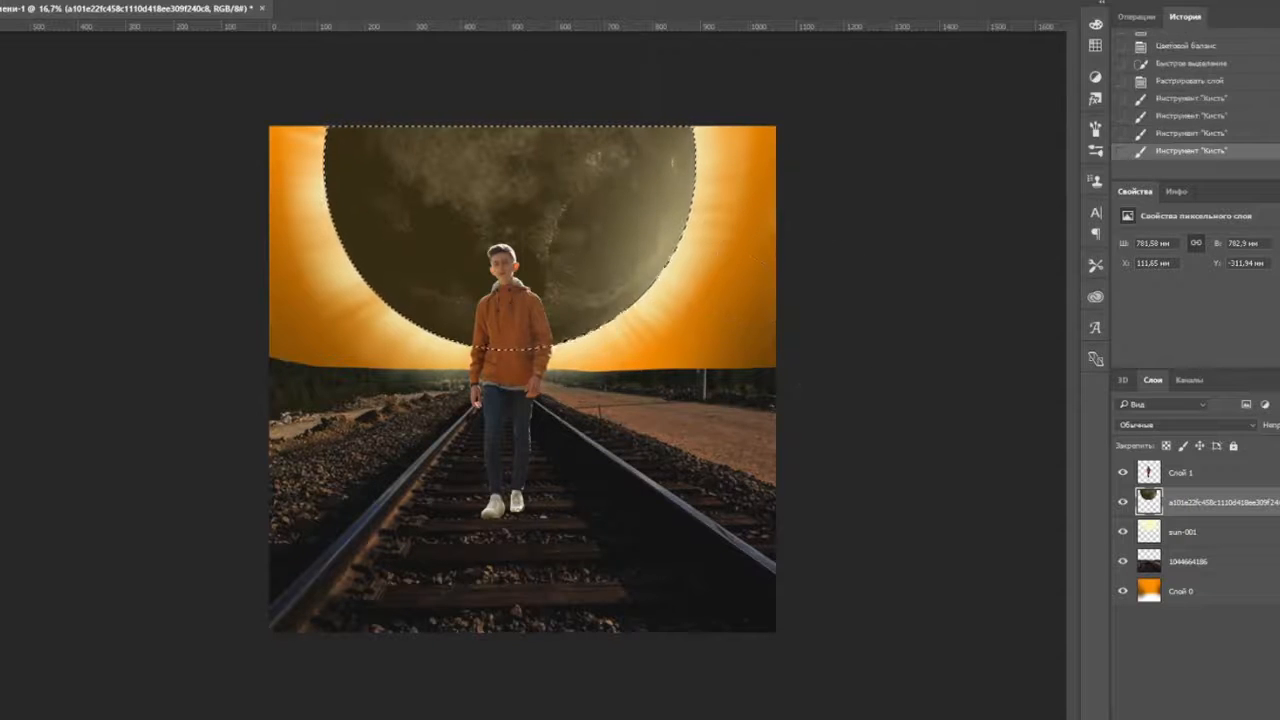
key("ctrl+d")
- Brush a brighter glow around the moon's edge on the background layer Слой 0
scroll(712, 150, "up", 4)
left_click(1202, 530)
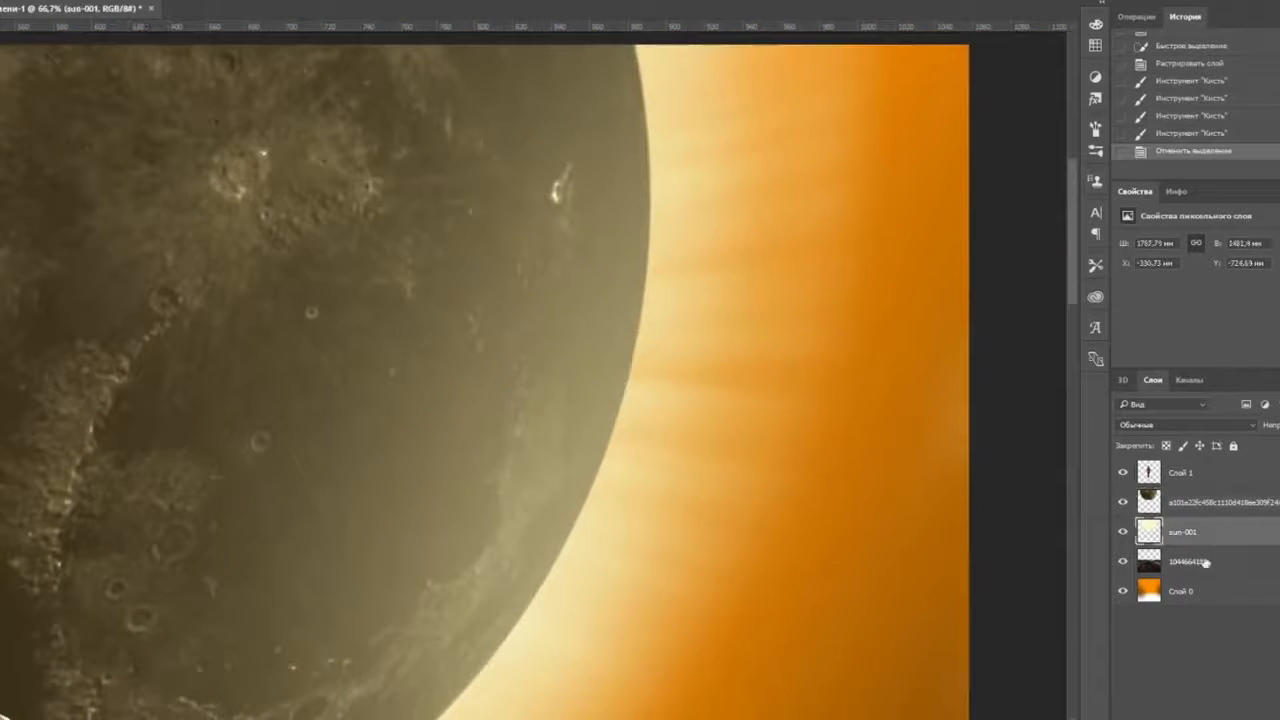
left_click(1203, 591)
left_click(1203, 532)
left_click(4, 3)
left_click(247, 3)
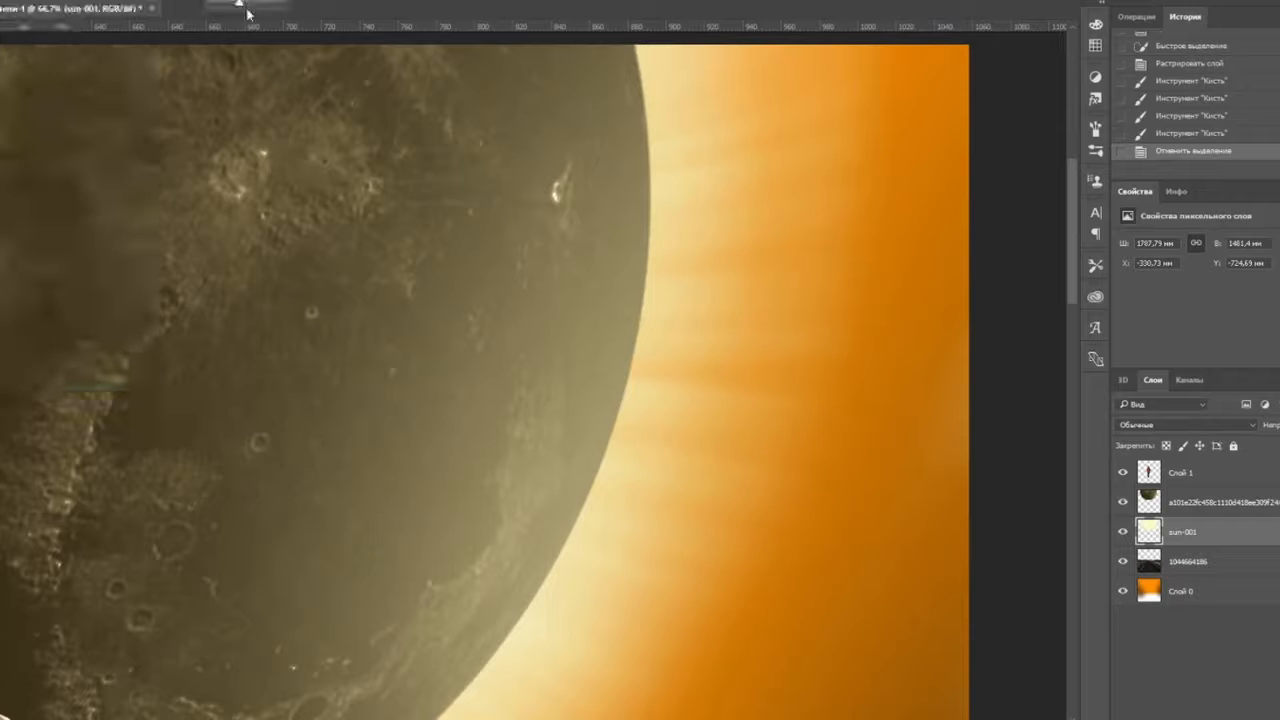
left_click(1243, 590)
left_click_drag(811, 229, 791, 485)
left_click_drag(634, 320, 637, 385)
left_click_drag(749, 474, 783, 206)
left_click_drag(656, 188, 600, 318)
key("ctrl+minus")
key("ctrl+minus")
key("ctrl+minus")
key("ctrl+minus")
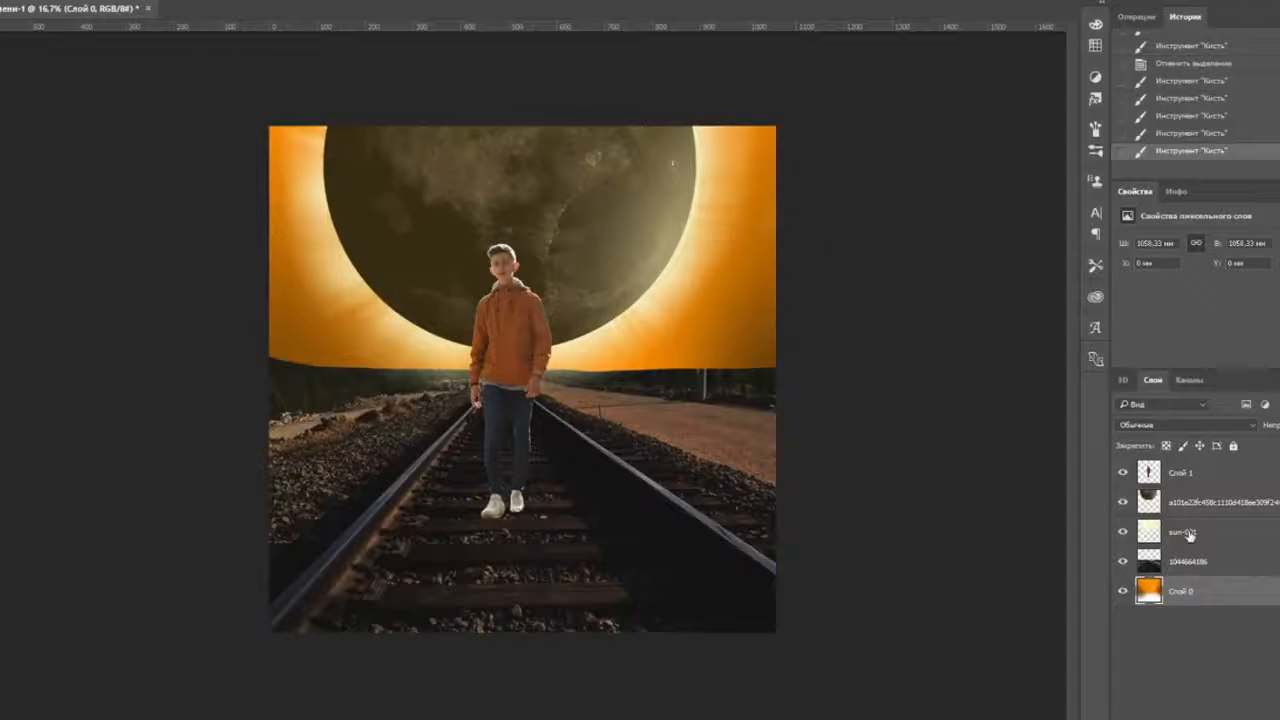
- Duplicate the sun-001 glow and enlarge the copy over the sky
right_click(1190, 535)
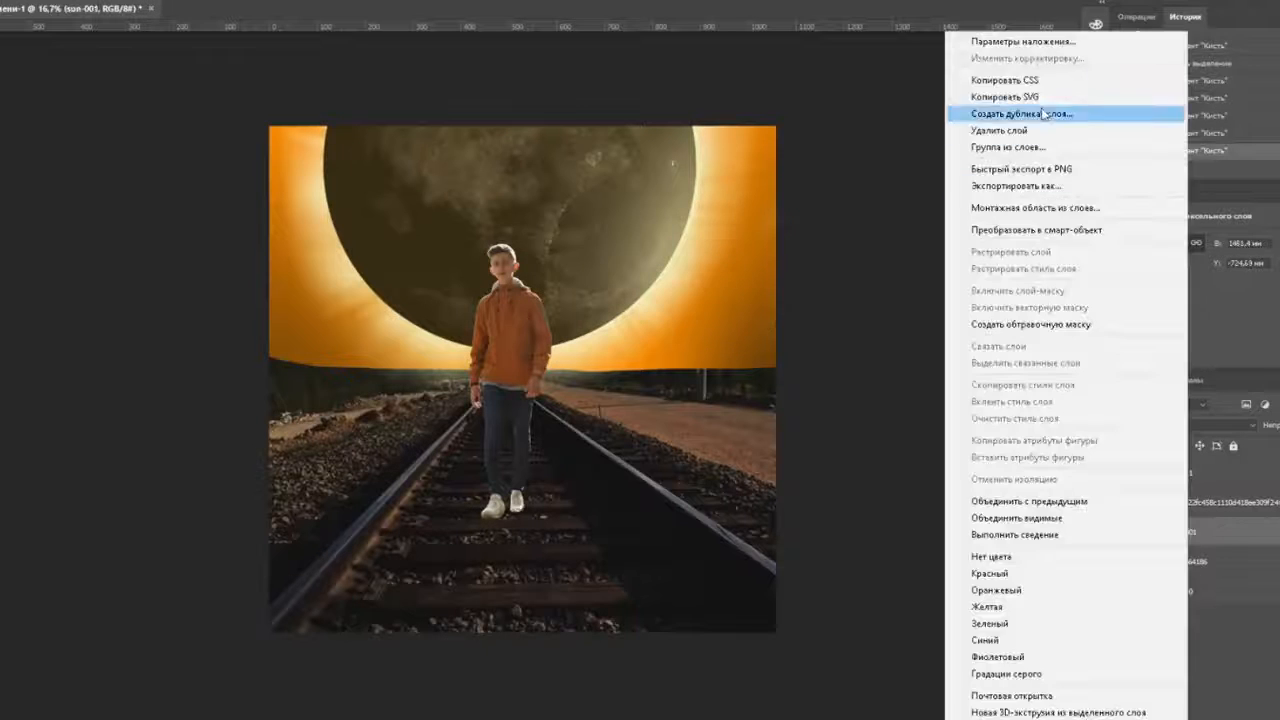
left_click(1010, 111)
key("ctrl+t")
left_click_drag(968, 490, 1037, 544)
left_click_drag(791, 447, 757, 406)
left_click_drag(1000, 503, 1036, 532)
left_click_drag(857, 468, 840, 437)
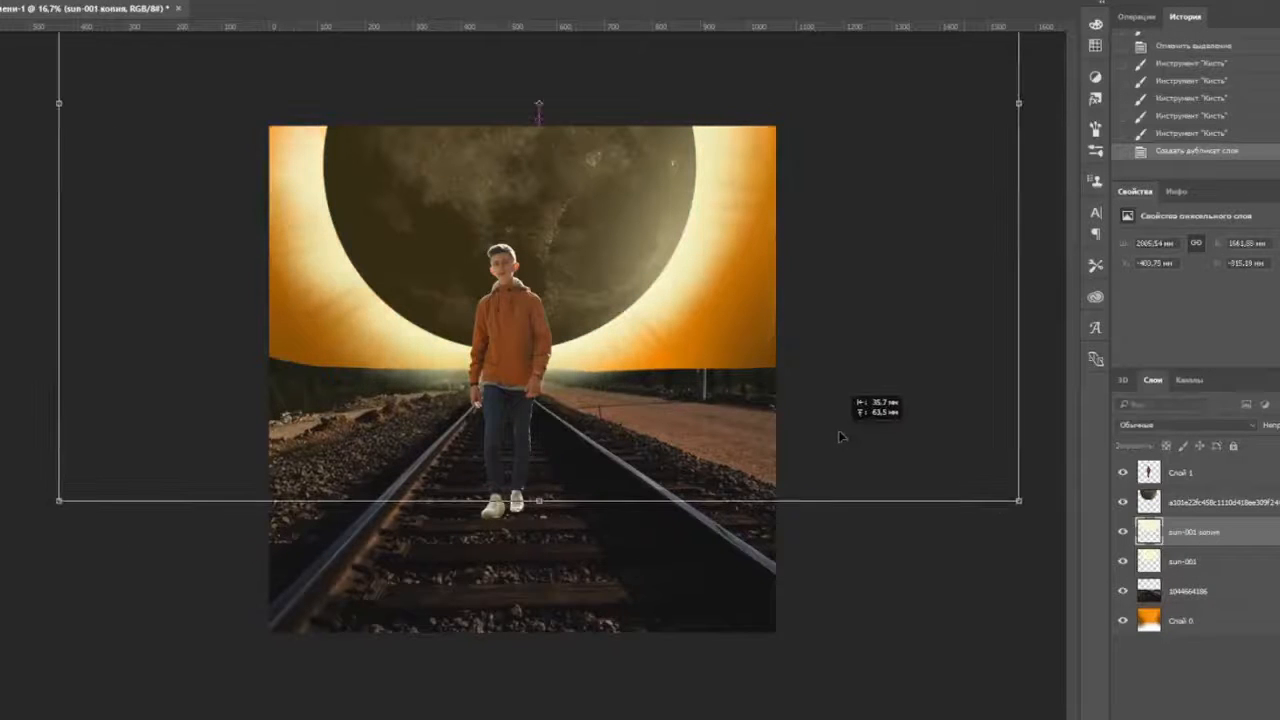
key("Return")
- Try Levels on the glow copy, then cancel and delete the 'sun-001 копия' layer
left_click(85, 0)
mouse_move(110, 1)
left_click(394, 11)
left_click_drag(1087, 377, 1047, 377)
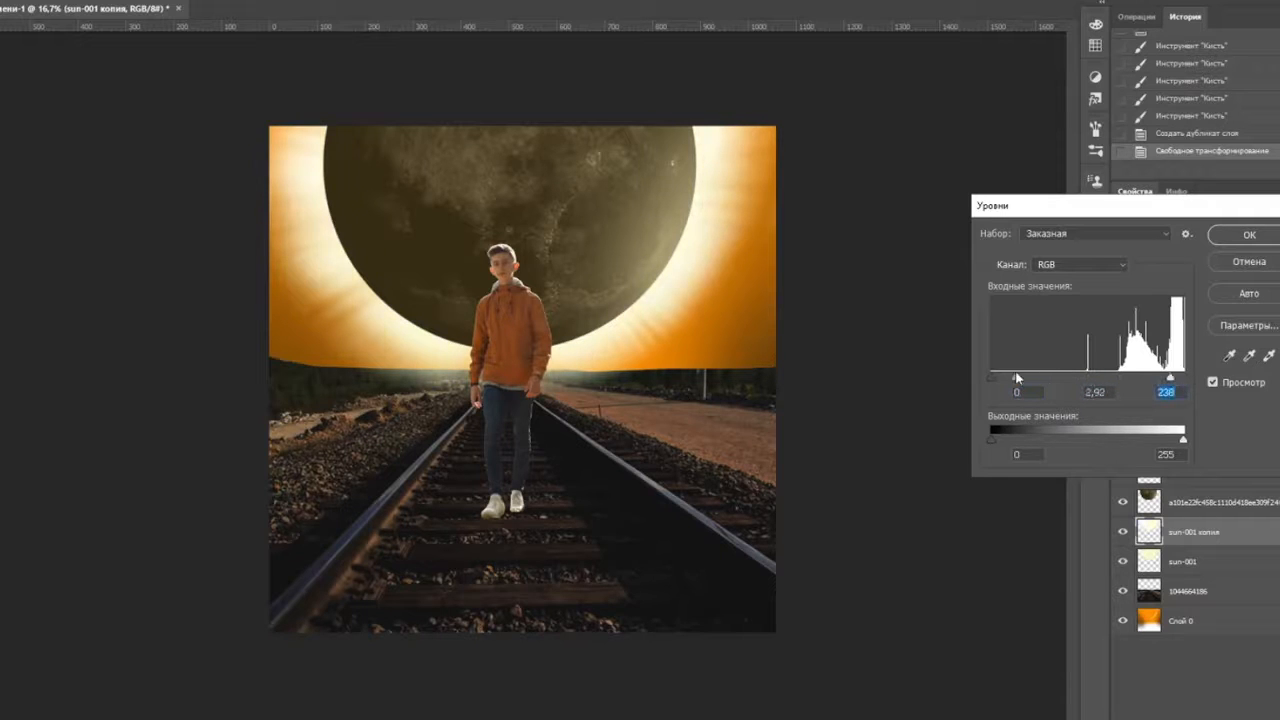
left_click(1245, 262)
key("Delete")
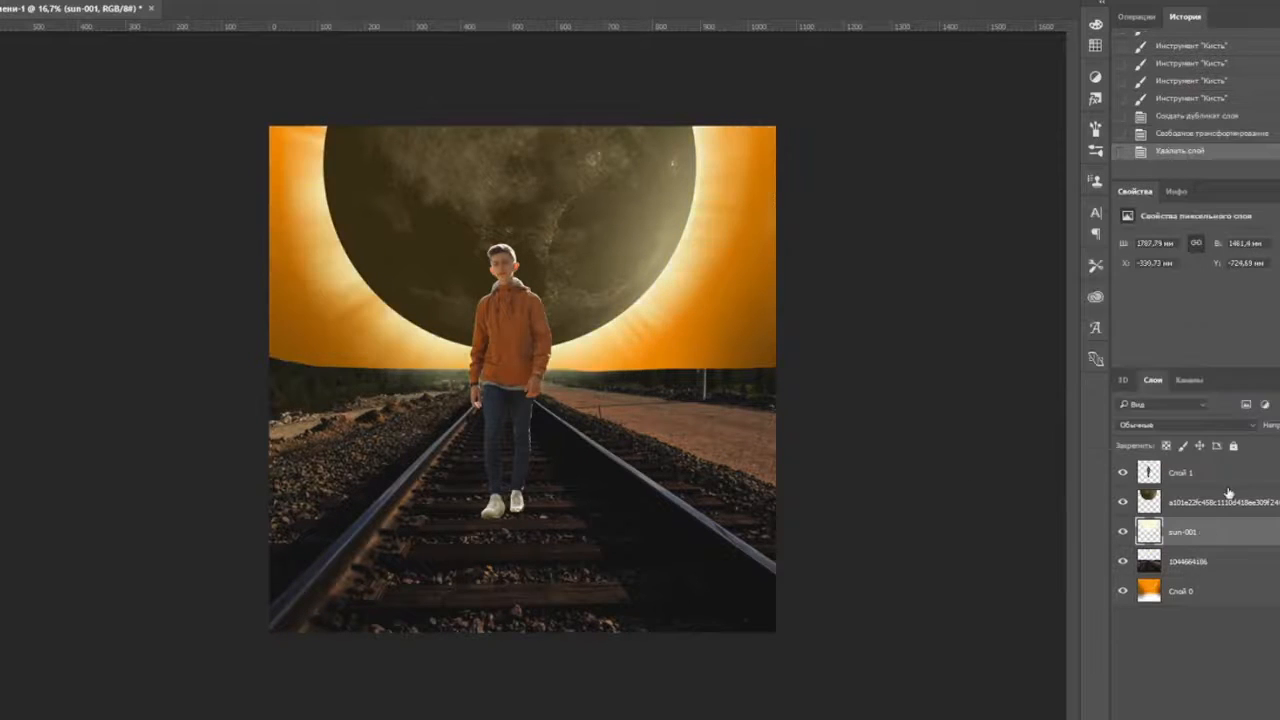
right_click(1183, 533)
- Set the sun-001 glow's Levels midtones to 0.82
left_click(85, 0)
mouse_move(110, 1)
left_click(394, 13)
left_click_drag(1087, 378, 1101, 382)
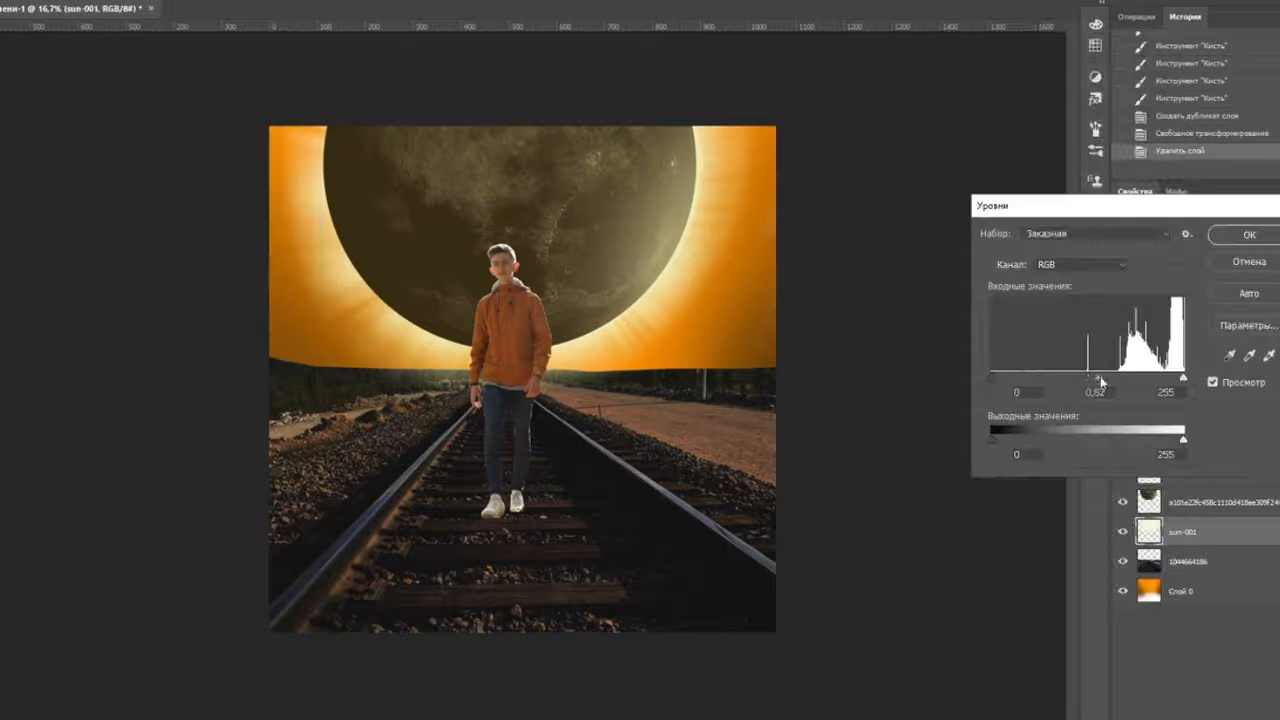
key("Return")
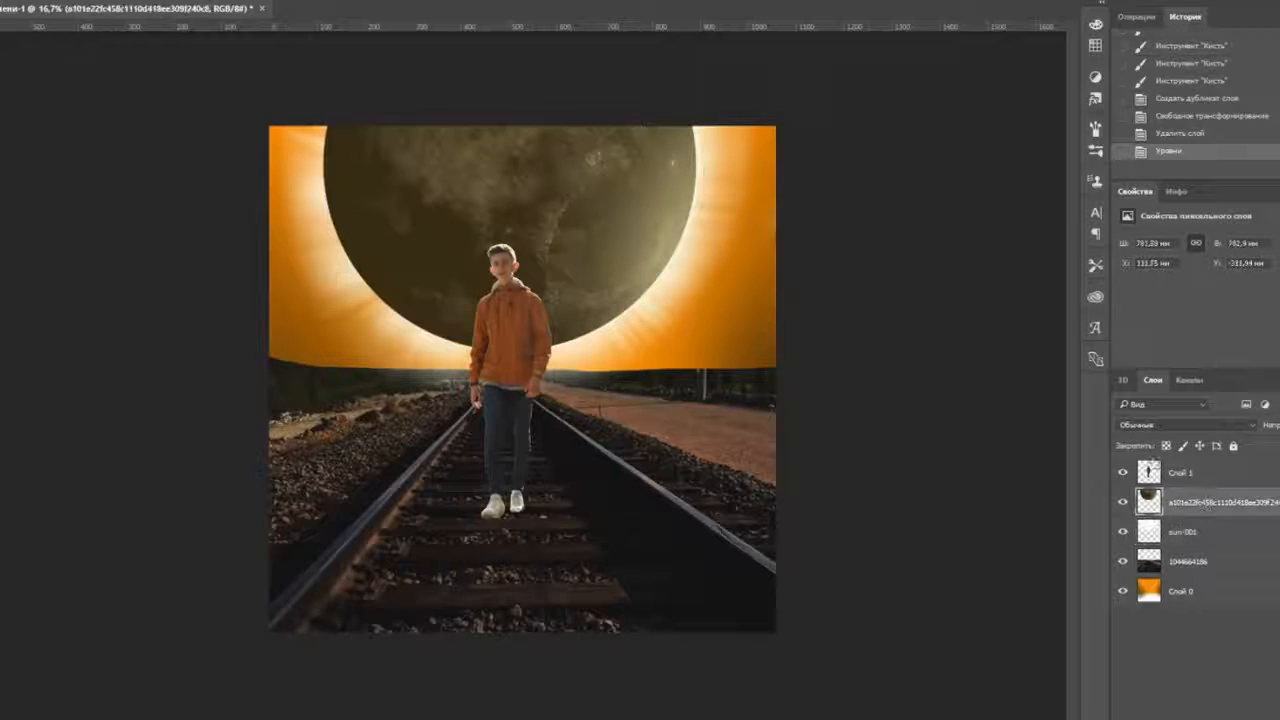
key("ctrl+plus")
key("ctrl+plus")
key("ctrl+plus")
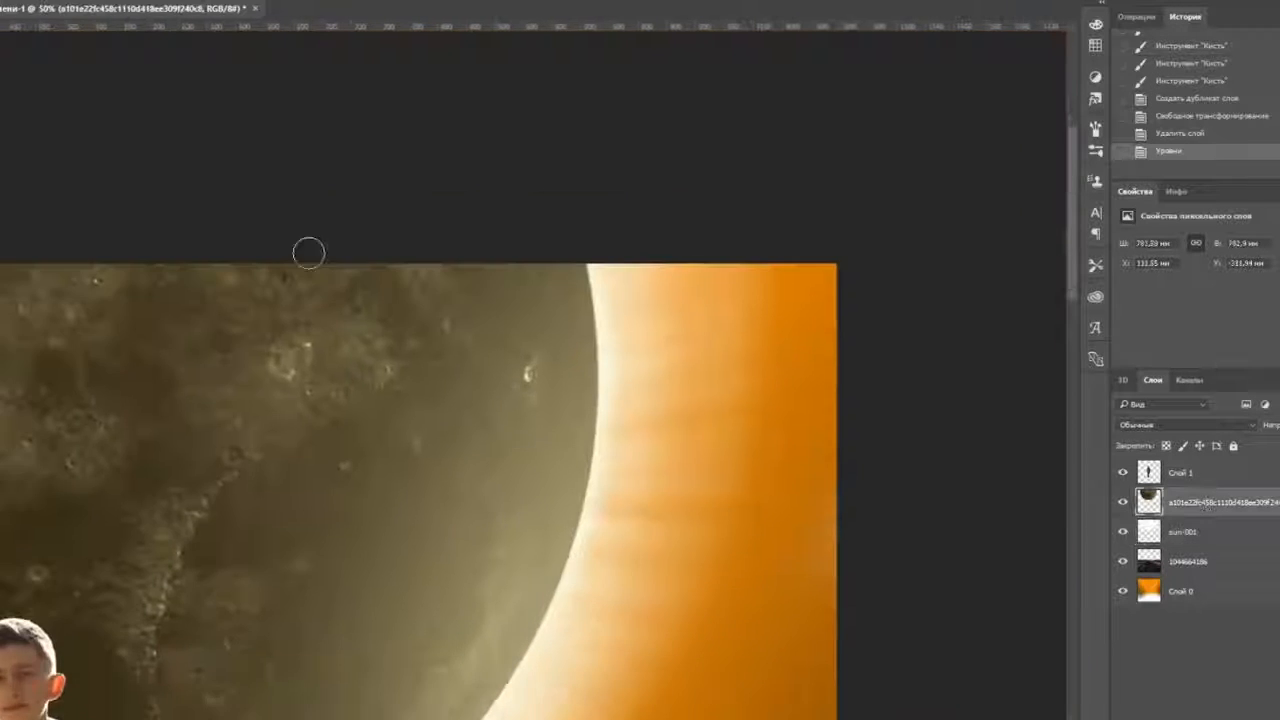
- Pick a light glow colour and test strokes on the moon's edge, then undo them
left_click(840, 457)
left_click(1166, 446)
left_click_drag(587, 406, 591, 434)
key("ctrl+z")
key("ctrl+plus")
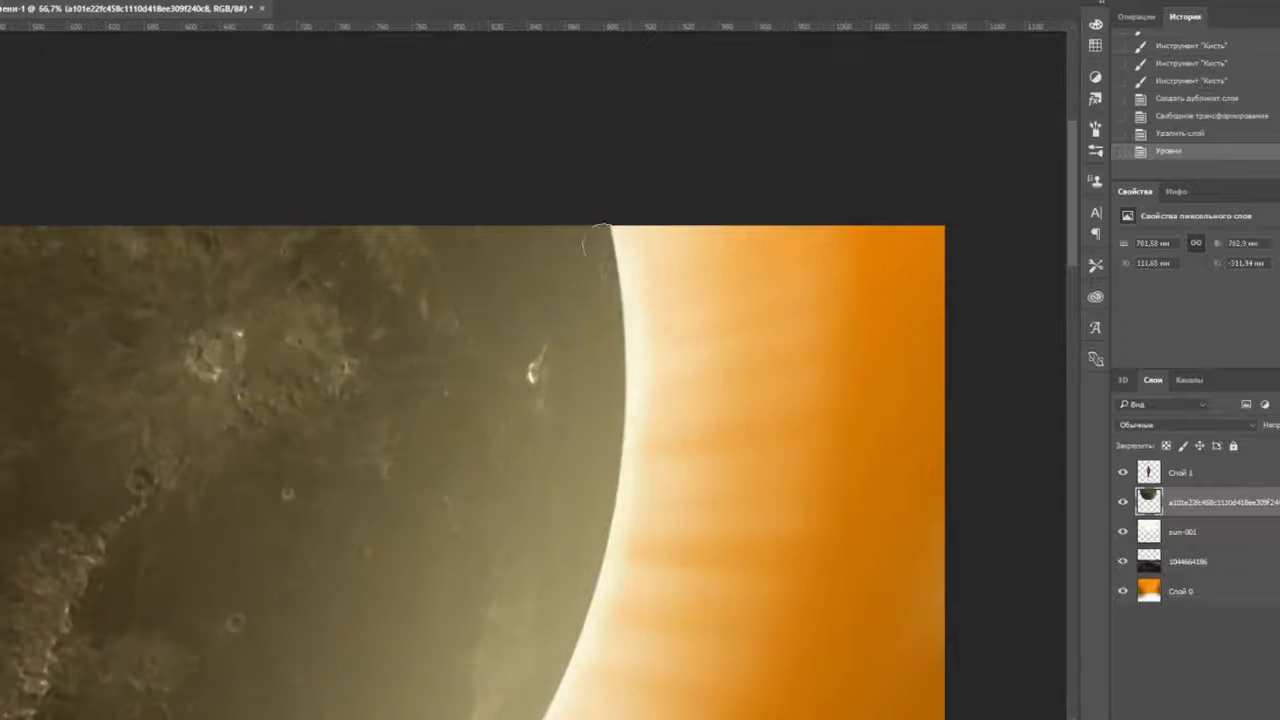
left_click_drag(612, 228, 629, 332)
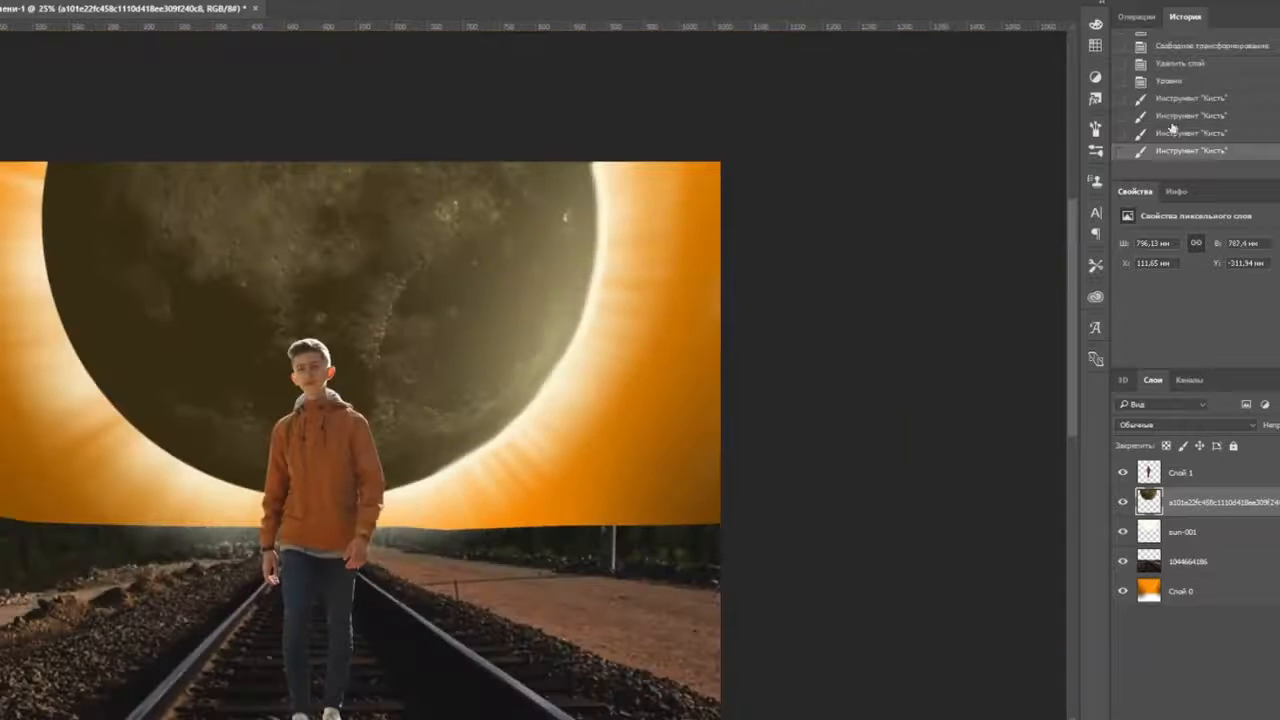
key("ctrl+alt+z")
key("ctrl+alt+z")
key("ctrl+alt+z")
key("ctrl+alt+z")
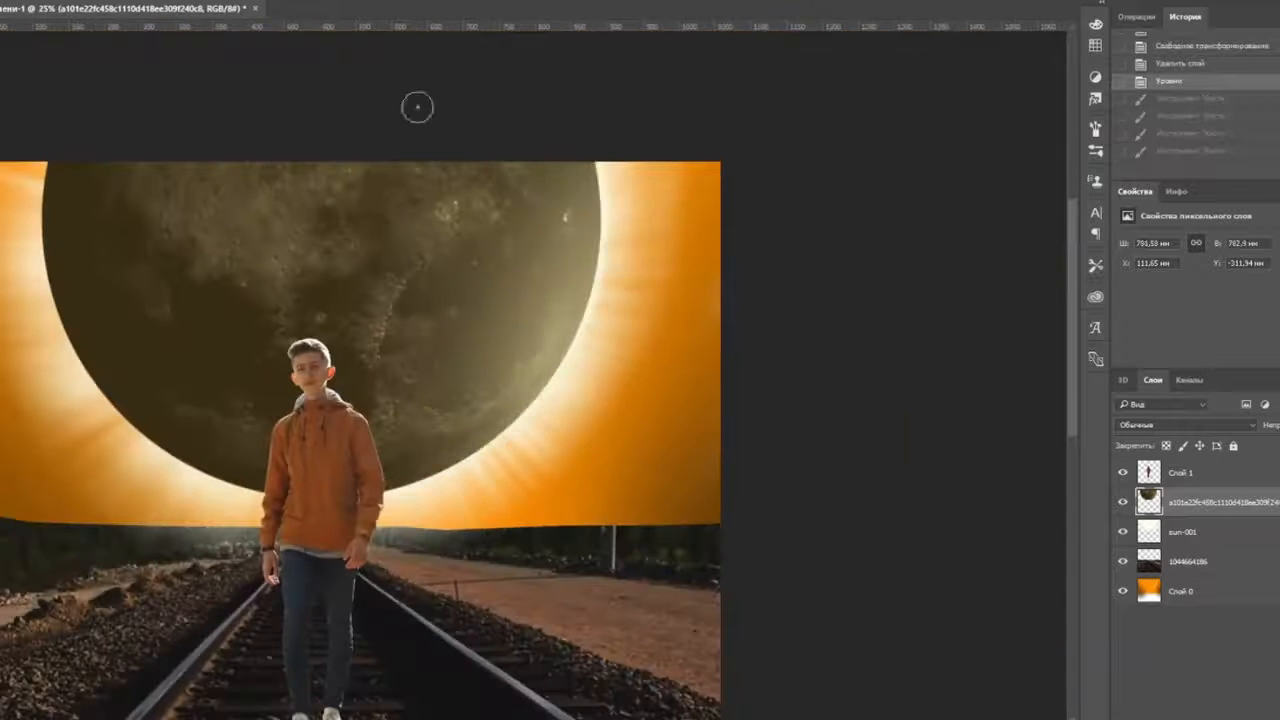
- Select the moon and paint a soft light glow down its right and lower edge
left_click_drag(418, 190, 500, 370)
key("b")
key("ctrl+plus")
key("ctrl+plus")
key("ctrl+plus")
left_click_drag(769, 120, 666, 347)
left_click_drag(628, 66, 639, 197)
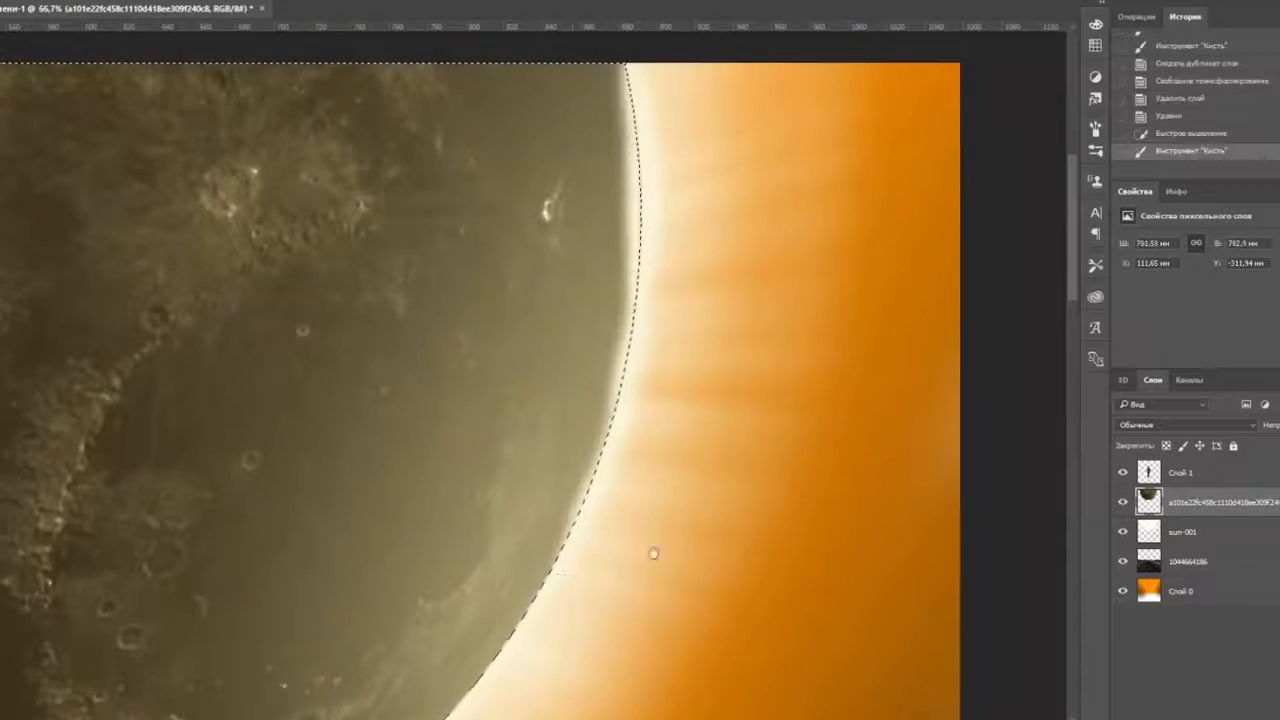
left_click_drag(653, 553, 624, 363)
right_click(57, 47)
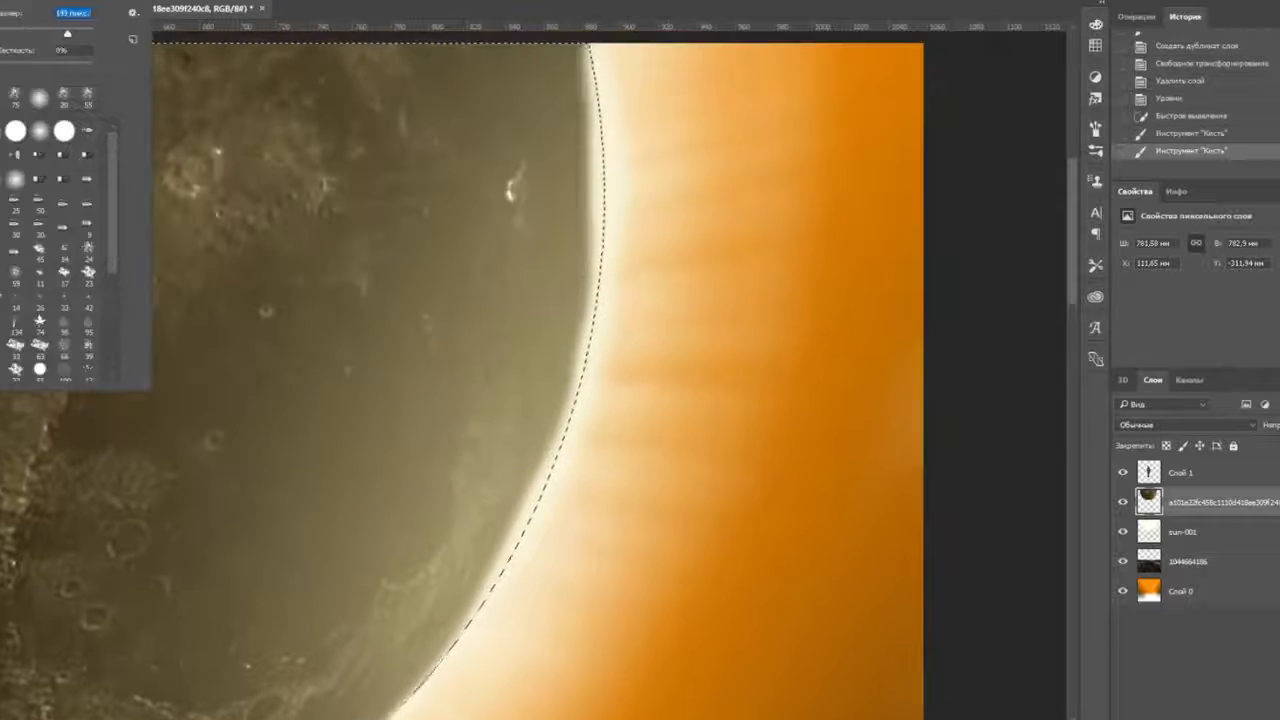
left_click(612, 190)
left_click_drag(620, 115, 516, 556)
left_click_drag(507, 655, 516, 477)
left_click_drag(600, 545, 643, 155)
key("ctrl+d")
- Fade the moon to flat grey with Levels: input black 89, output black 94
scroll(414, 500, "down", 4)
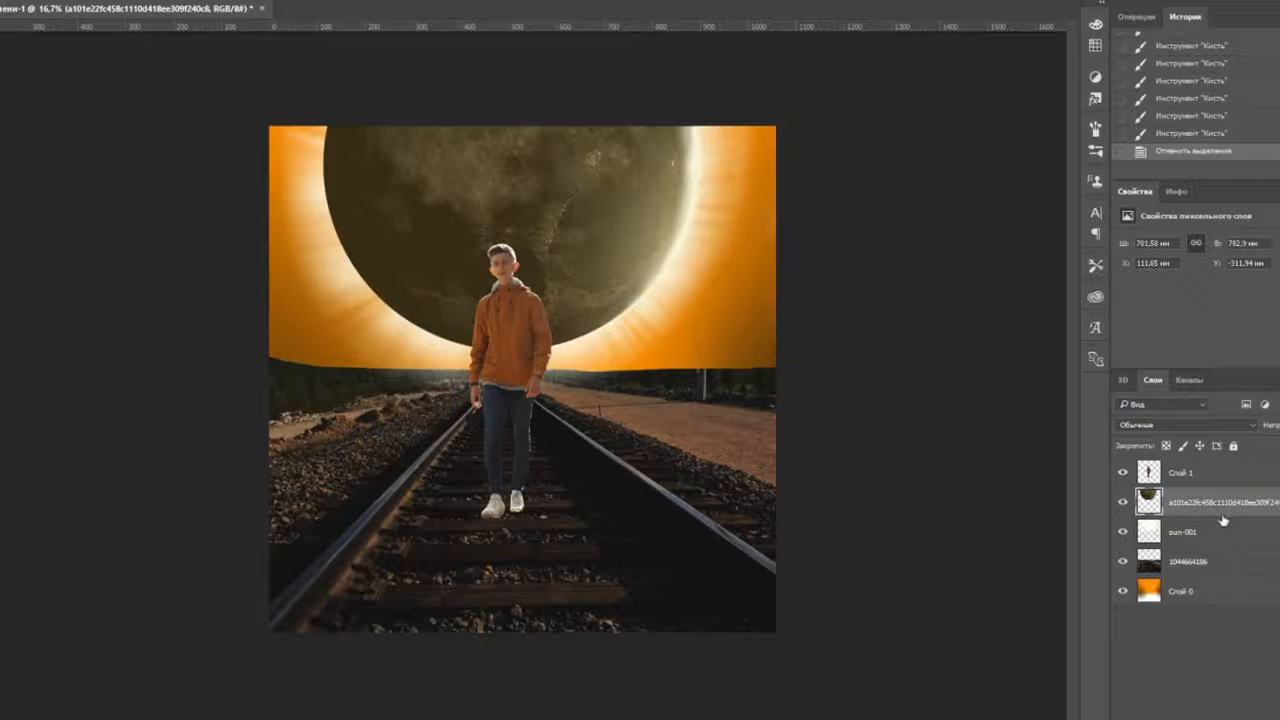
left_click(100, 0)
mouse_move(150, 1)
left_click(387, 16)
left_click_drag(991, 378, 1038, 379)
left_click_drag(991, 439, 1035, 438)
left_click_drag(1038, 378, 1058, 378)
mouse_move(1036, 439)
left_mouse_down()
mouse_move(1062, 438)
mouse_move(1042, 439)
left_mouse_up()
mouse_move(1183, 440)
left_mouse_down()
mouse_move(1139, 441)
mouse_move(1184, 440)
left_mouse_up()
left_click(1249, 236)
left_click(90, 0)
left_click(90, 0)
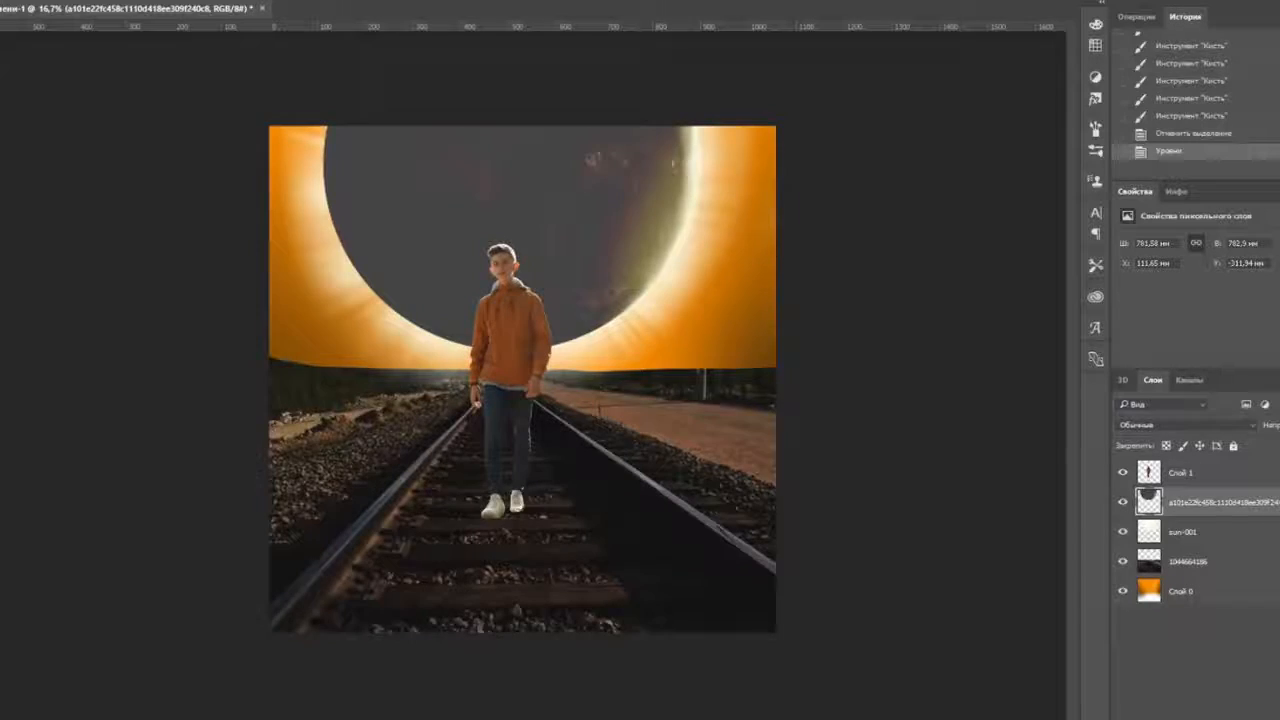
- Paint soft white glow along the moon's top-left and right edges, then reduce brush opacity
key("ctrl+plus")
key("ctrl+plus")
key("ctrl+plus")
key("ctrl+plus")
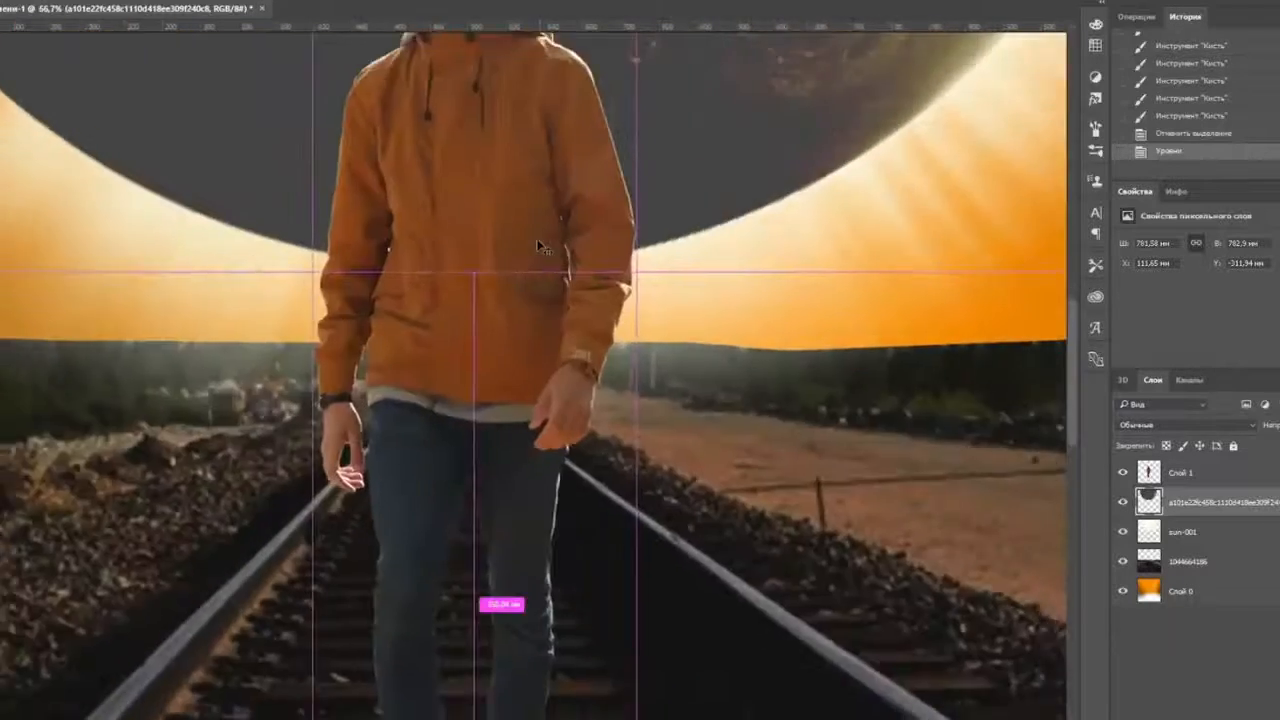
key("ctrl+minus")
key("ctrl+minus")
key("ctrl+minus")
key("ctrl+minus")
key("ctrl+plus")
key("ctrl+plus")
key("ctrl+plus")
left_click_drag(480, 180, 946, 682)
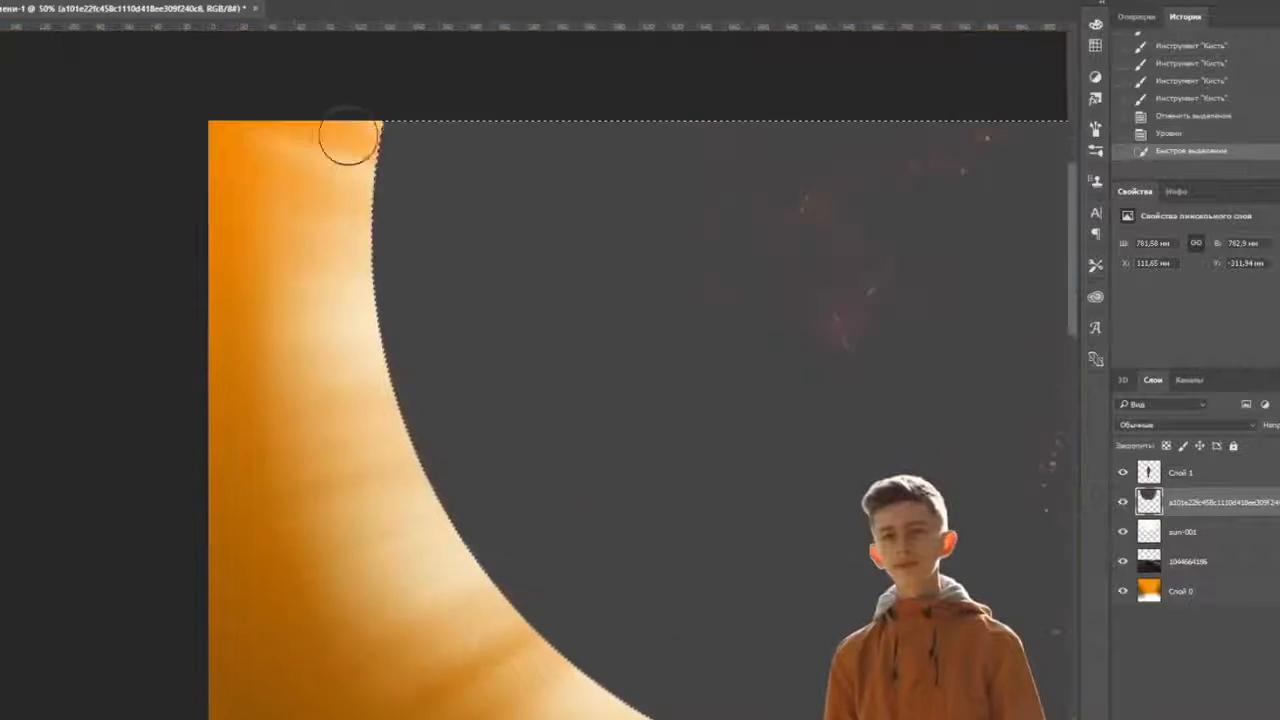
mouse_move(347, 135)
left_mouse_down()
mouse_move(489, 623)
mouse_move(379, 247)
left_mouse_up()
left_click_drag(382, 248, 688, 388)
left_click_drag(725, 572, 233, 590)
left_click_drag(594, 386, 785, 245)
mouse_move(590, 120)
left_mouse_down()
mouse_move(677, 266)
mouse_move(1143, 438)
left_mouse_up()
left_click(8, 2)
left_click(266, 2)
- Zoom in close and brighten the glow following the moon's left rim
key("ctrl+plus")
key("ctrl+plus")
left_click_drag(194, 131, 316, 538)
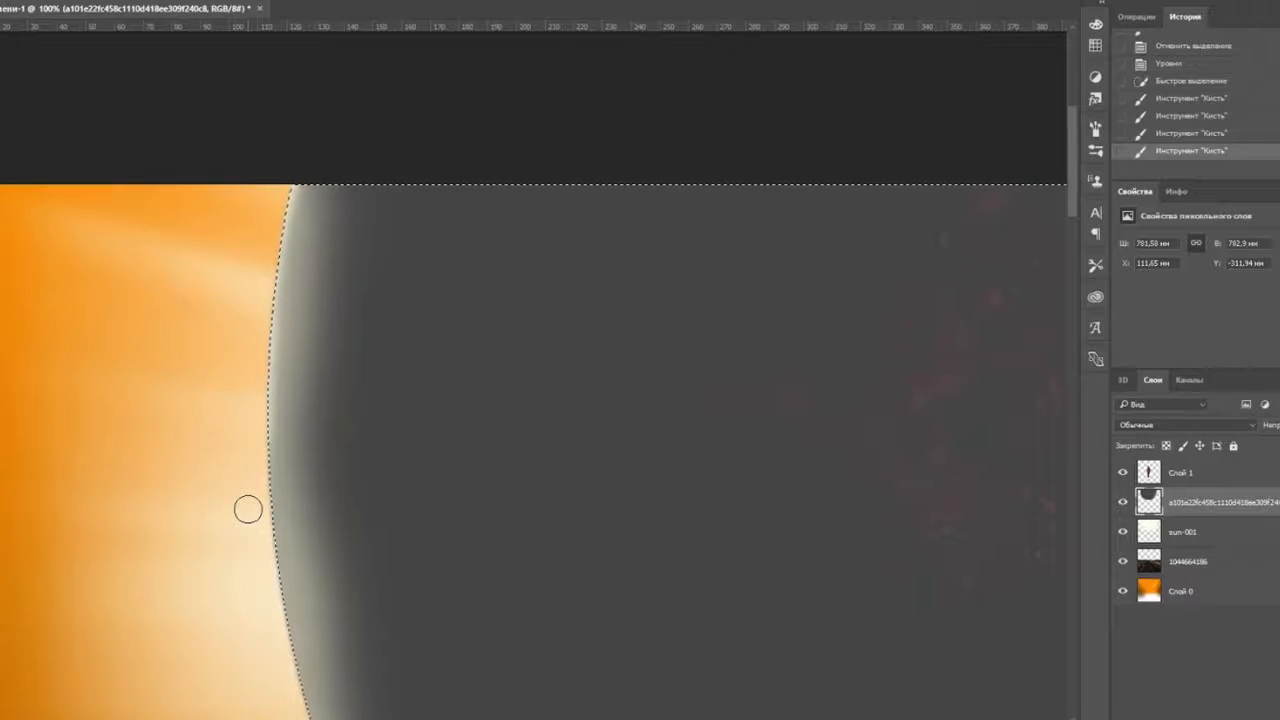
mouse_move(198, 253)
left_mouse_down()
mouse_move(263, 307)
mouse_move(259, 451)
left_mouse_up()
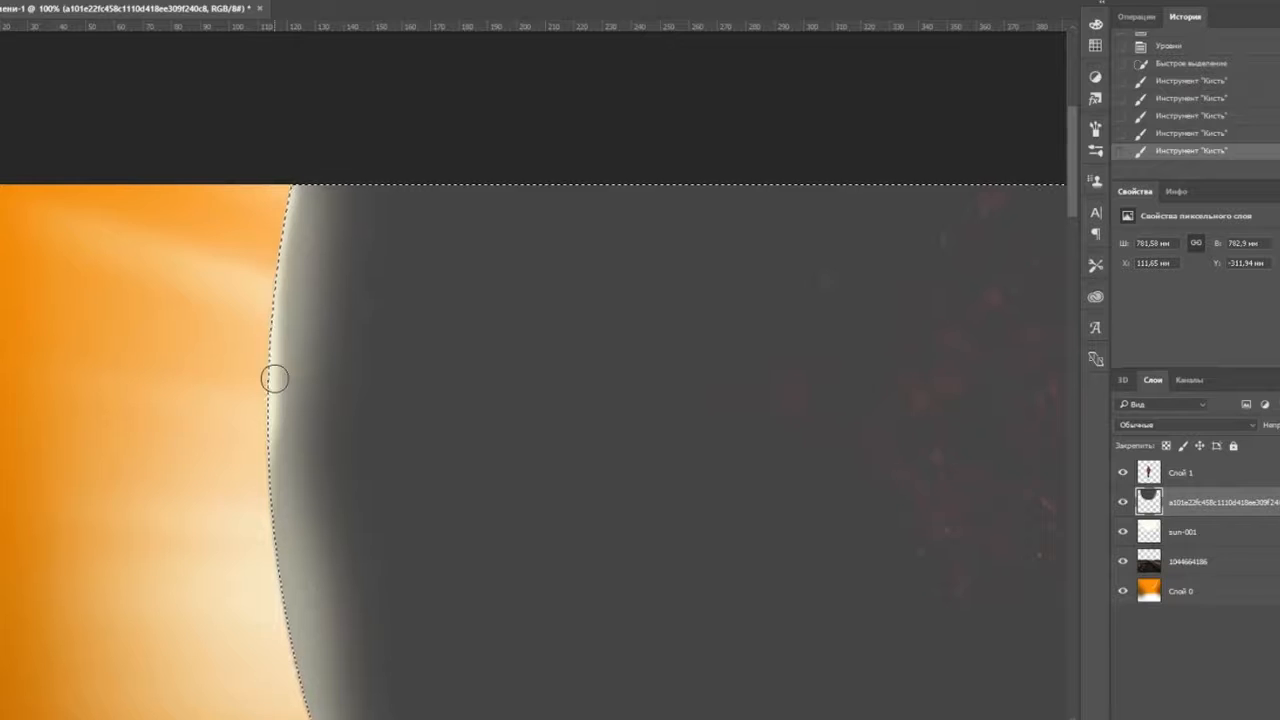
left_click_drag(265, 584, 282, 296)
mouse_move(282, 296)
left_mouse_down()
mouse_move(320, 457)
mouse_move(372, 584)
left_mouse_up()
left_click_drag(364, 565, 298, 237)
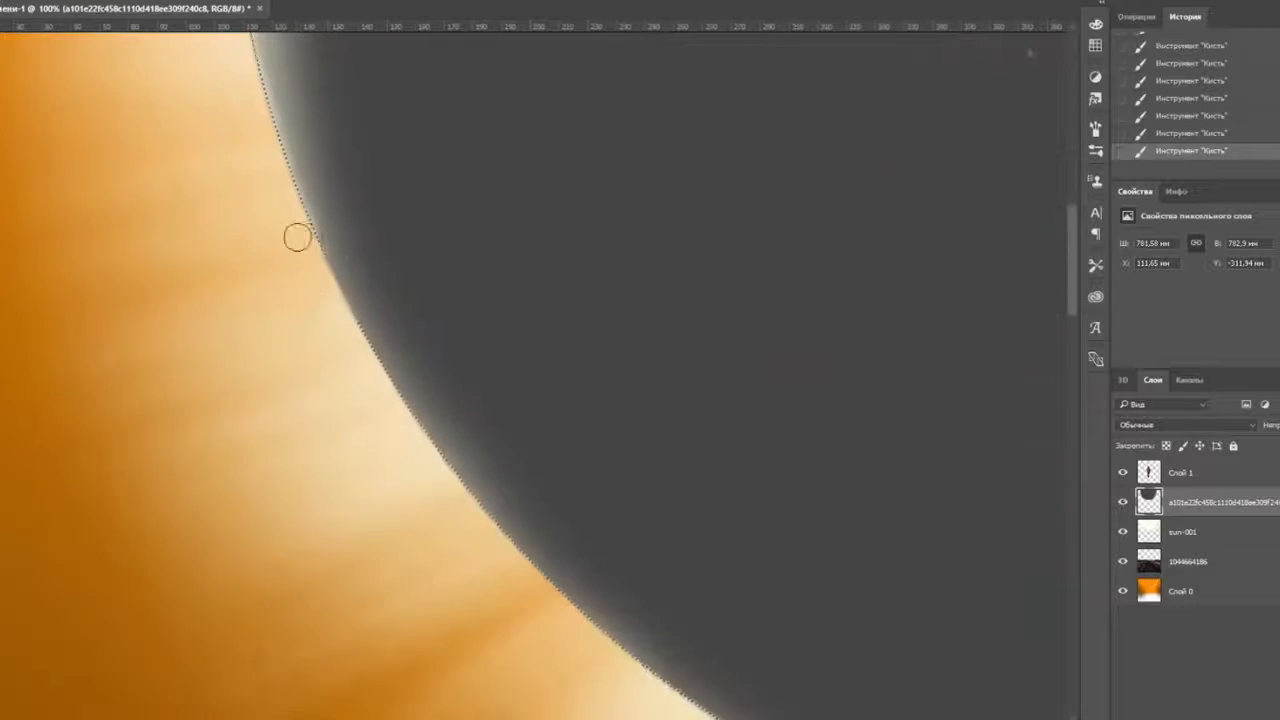
left_click_drag(464, 506, 361, 202)
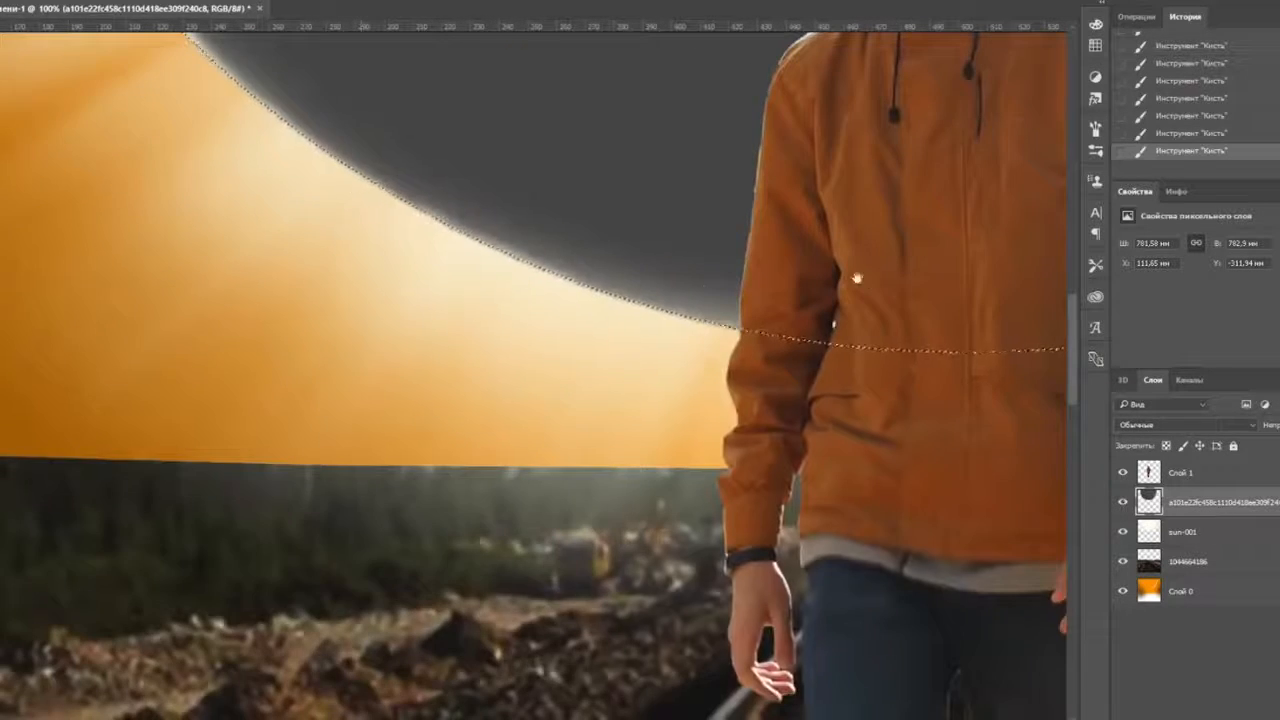
left_click_drag(857, 278, 204, 323)
key("ctrl+minus")
key("ctrl+minus")
key("ctrl+minus")
key("ctrl+minus")
key("ctrl+minus")
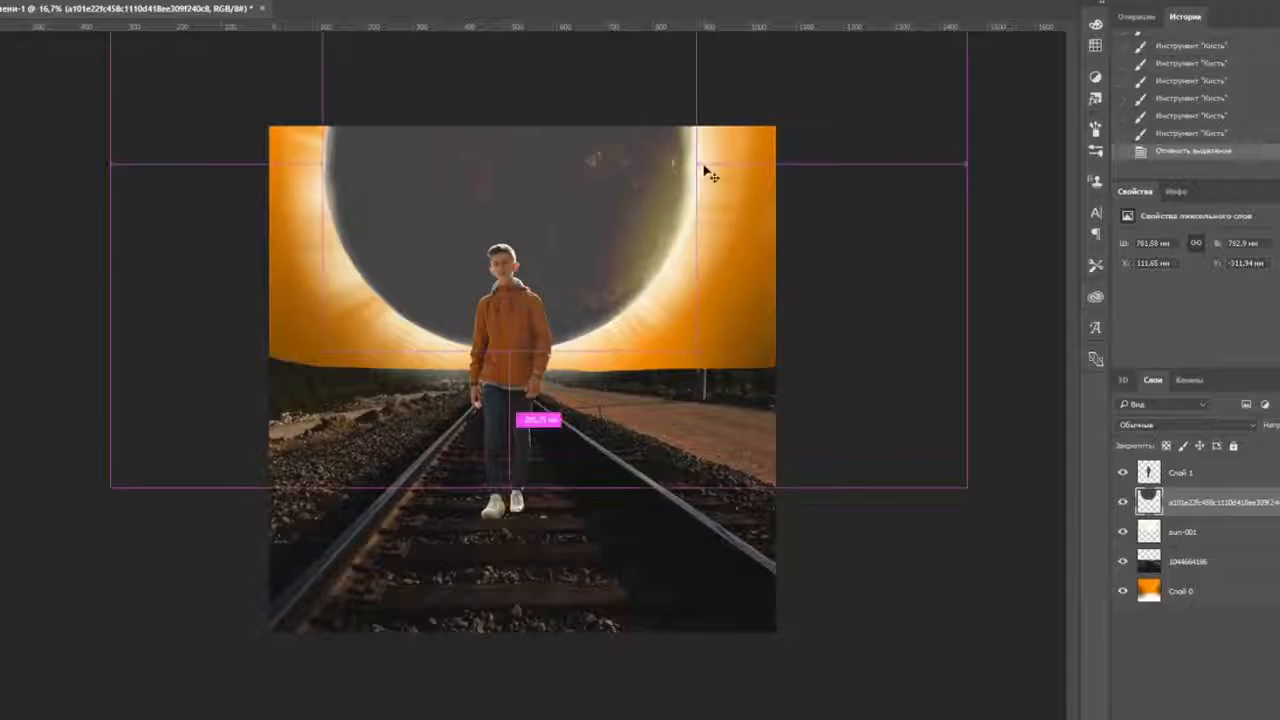
key("ctrl+plus")
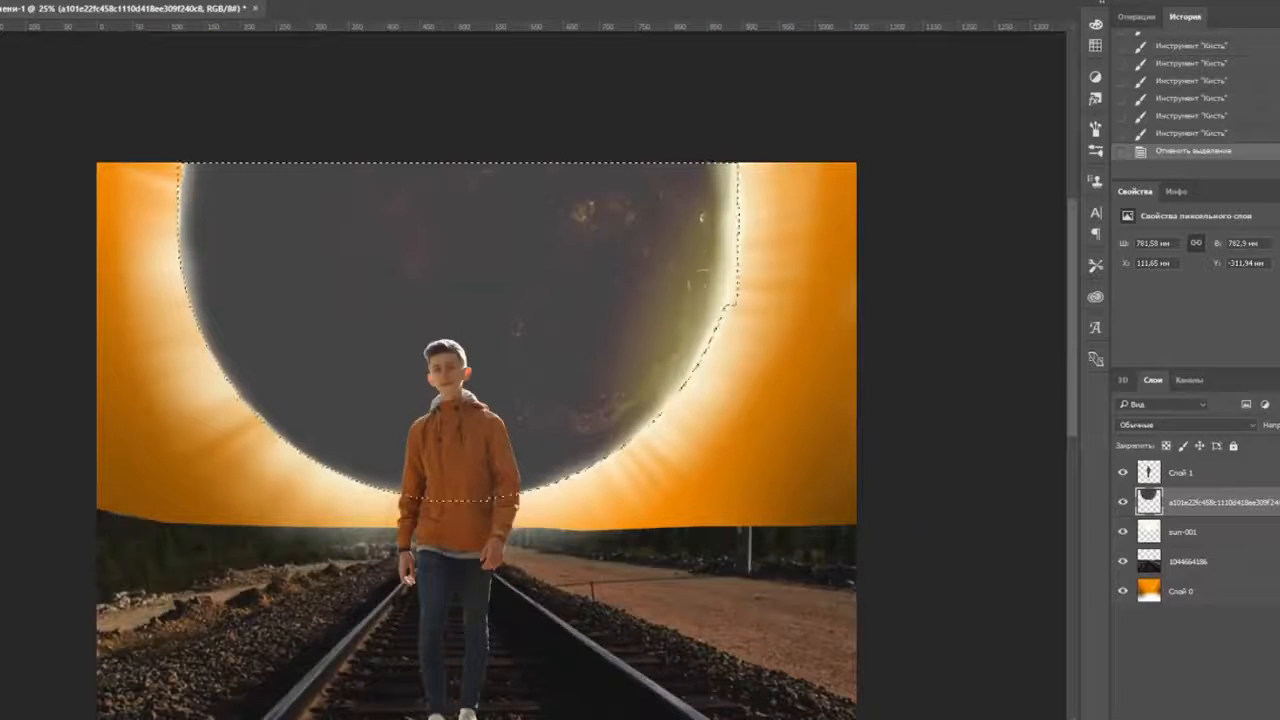
- With a much larger brush in the sampled glow colour, lighten the planet's right side
left_click(44, 4)
left_click(370, 36)
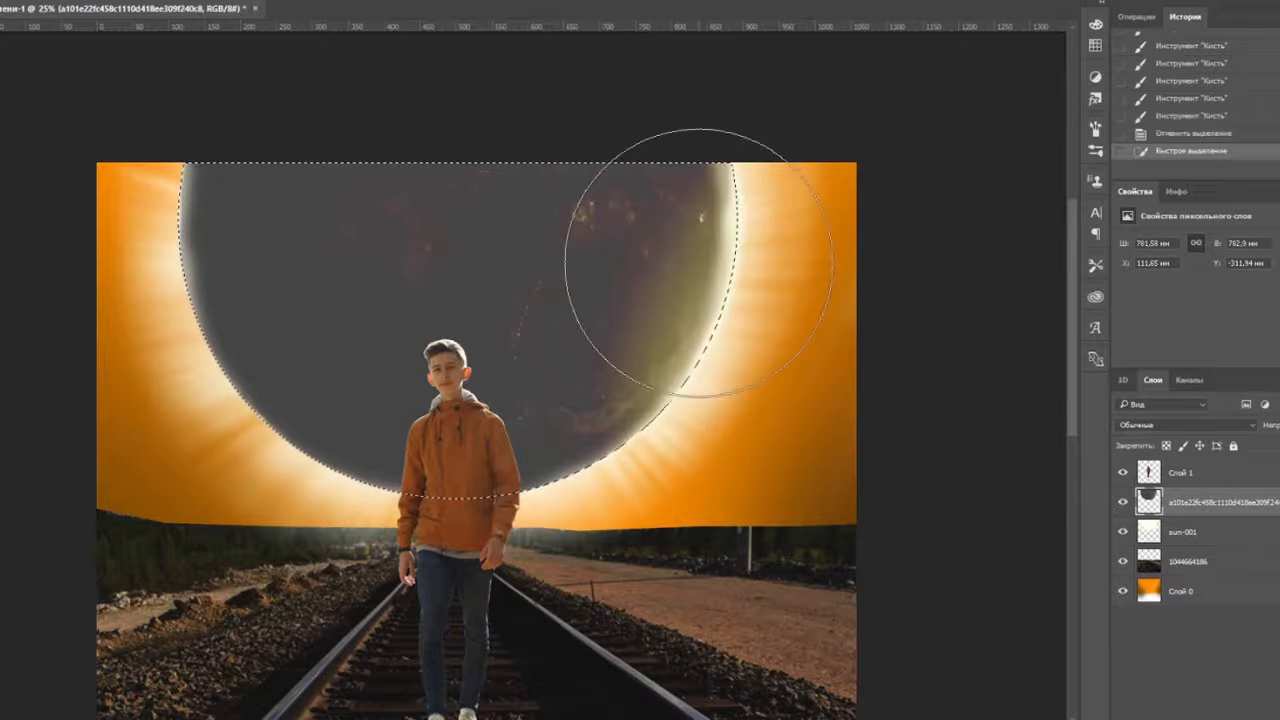
mouse_move(699, 263)
left_mouse_down()
mouse_move(606, 489)
mouse_move(570, 515)
left_mouse_up()
key("ctrl+z")
left_click(730, 326)
left_click(1166, 446)
mouse_move(740, 215)
left_mouse_down()
mouse_move(537, 530)
mouse_move(590, 480)
left_mouse_up()
key("ctrl+minus")
key("ctrl+minus")
key("ctrl+plus")
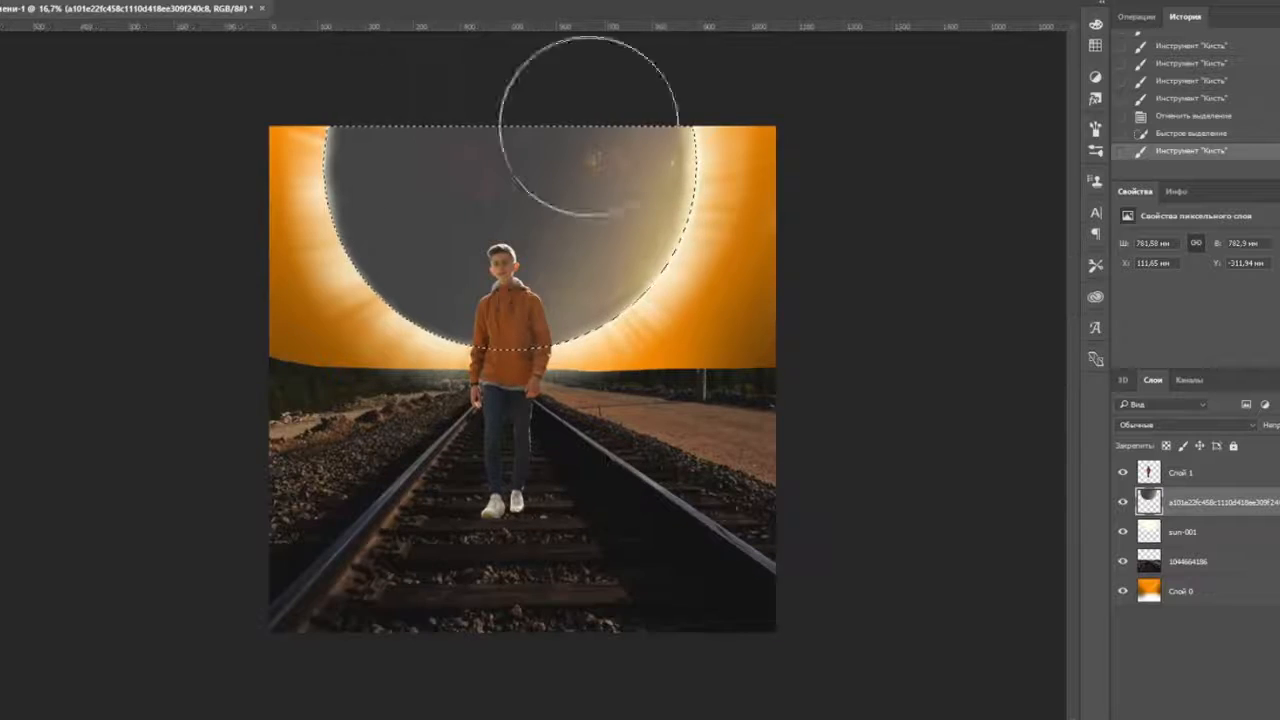
left_click(610, 186)
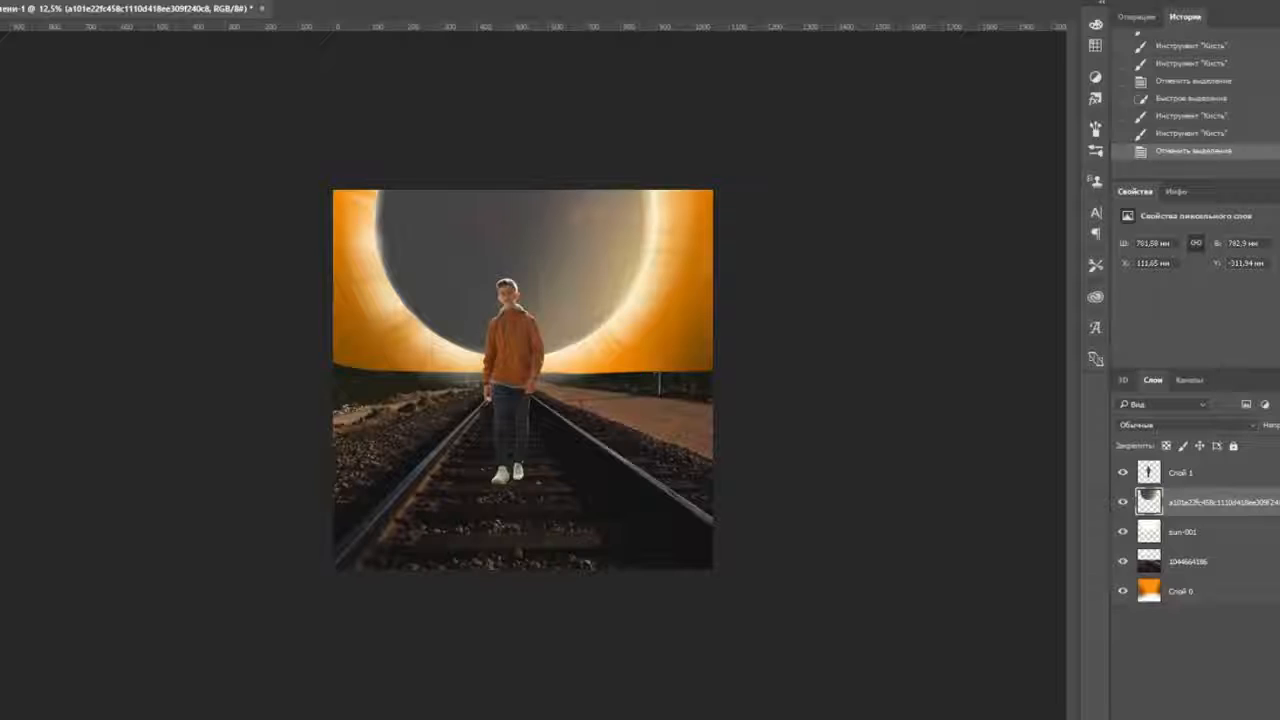
- Select the planet's disc, resize the brush, paint glow along its edge, then deselect
left_click(545, 133)
key("ctrl+plus")
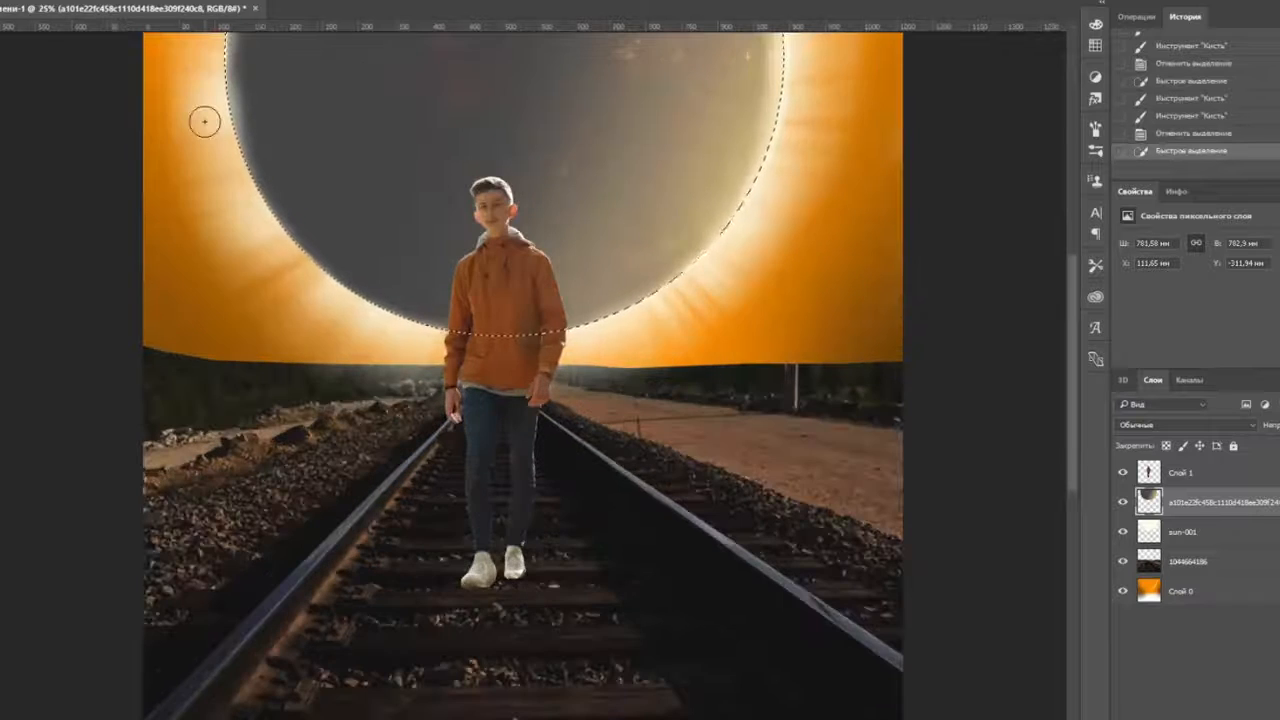
left_click(4, 3)
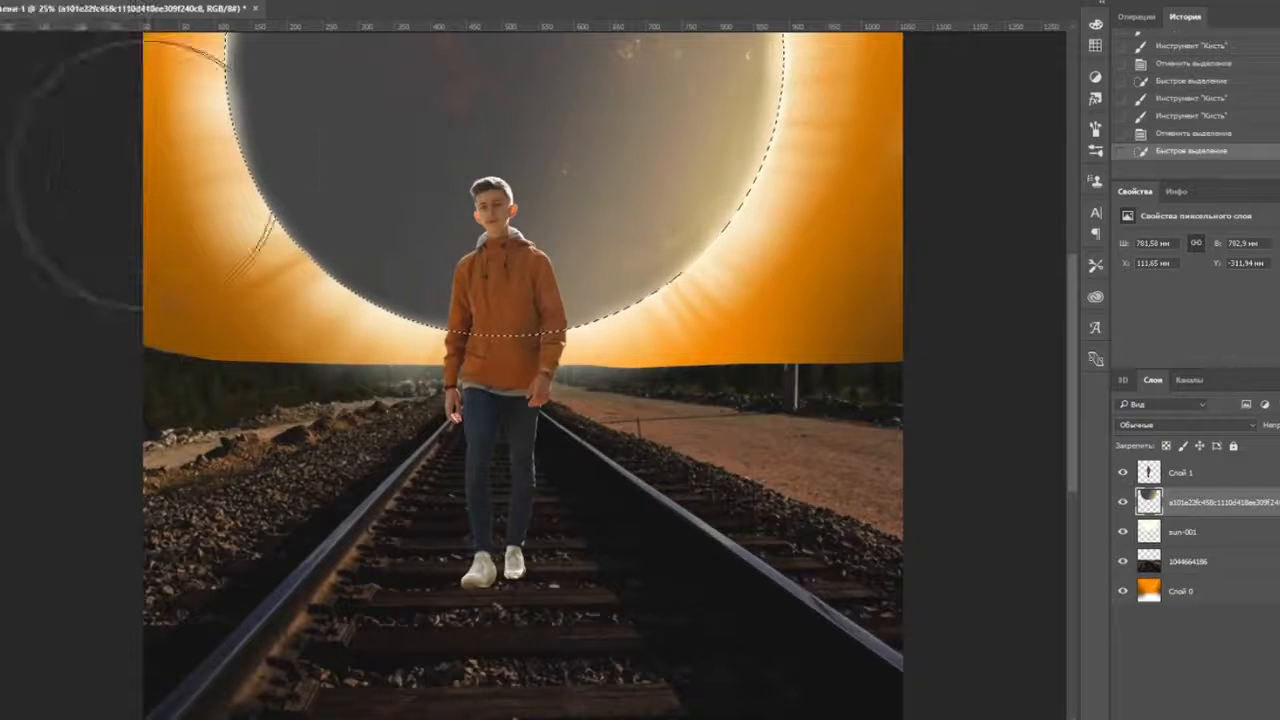
left_click(4, 3)
left_click_drag(68, 34, 20, 34)
key("Return")
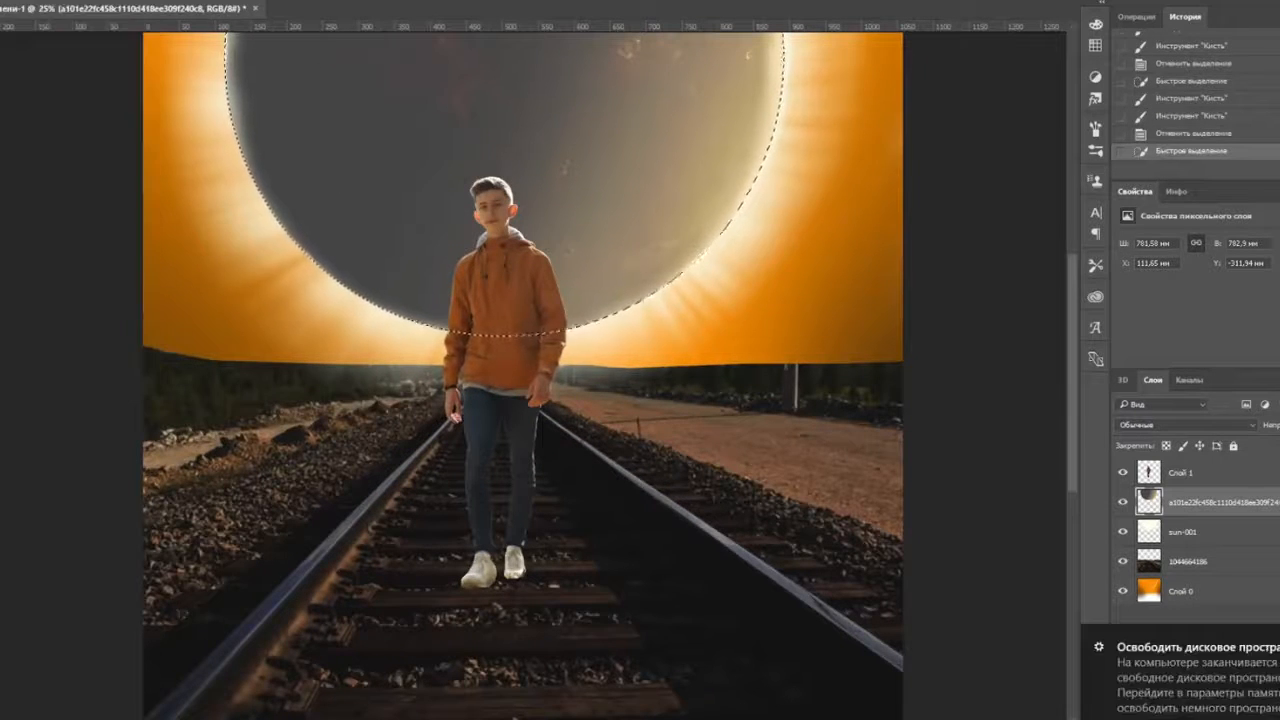
mouse_move(217, 150)
left_mouse_down()
mouse_move(400, 312)
mouse_move(491, 477)
mouse_move(360, 397)
mouse_move(343, 452)
left_mouse_up()
scroll(346, 430, "down", 2)
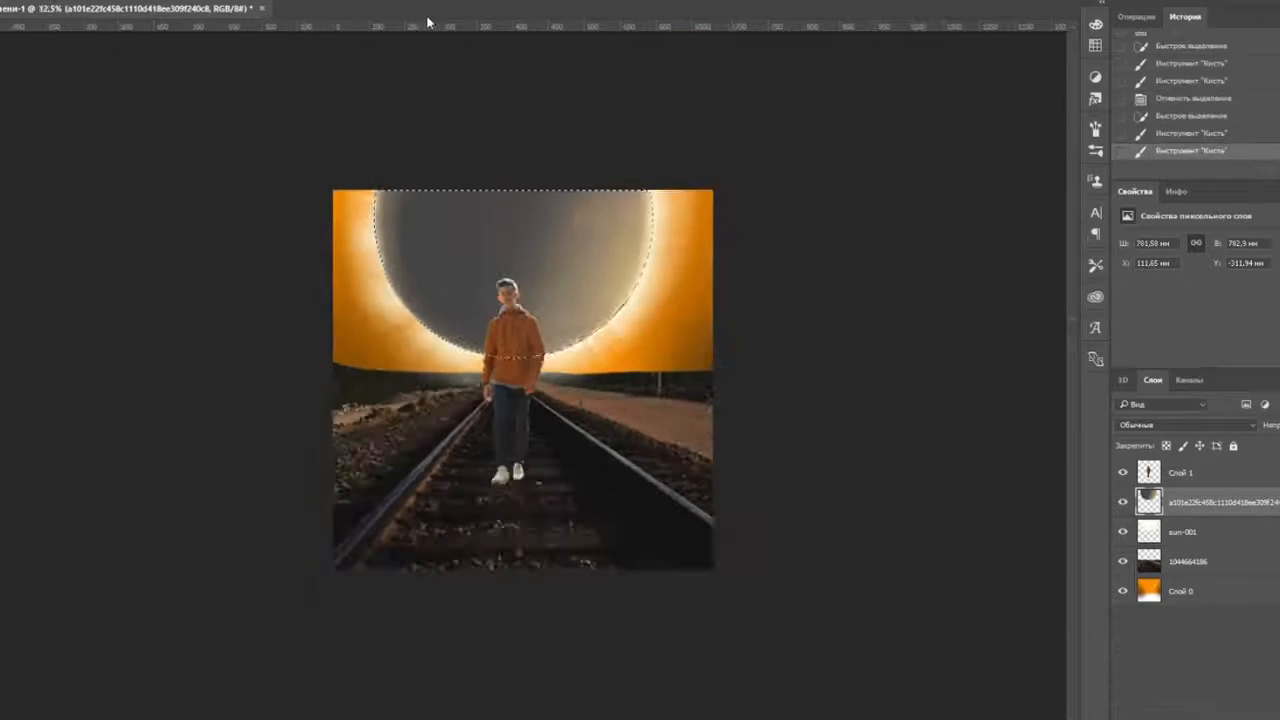
key("ctrl+d")
key("alt+Tab")
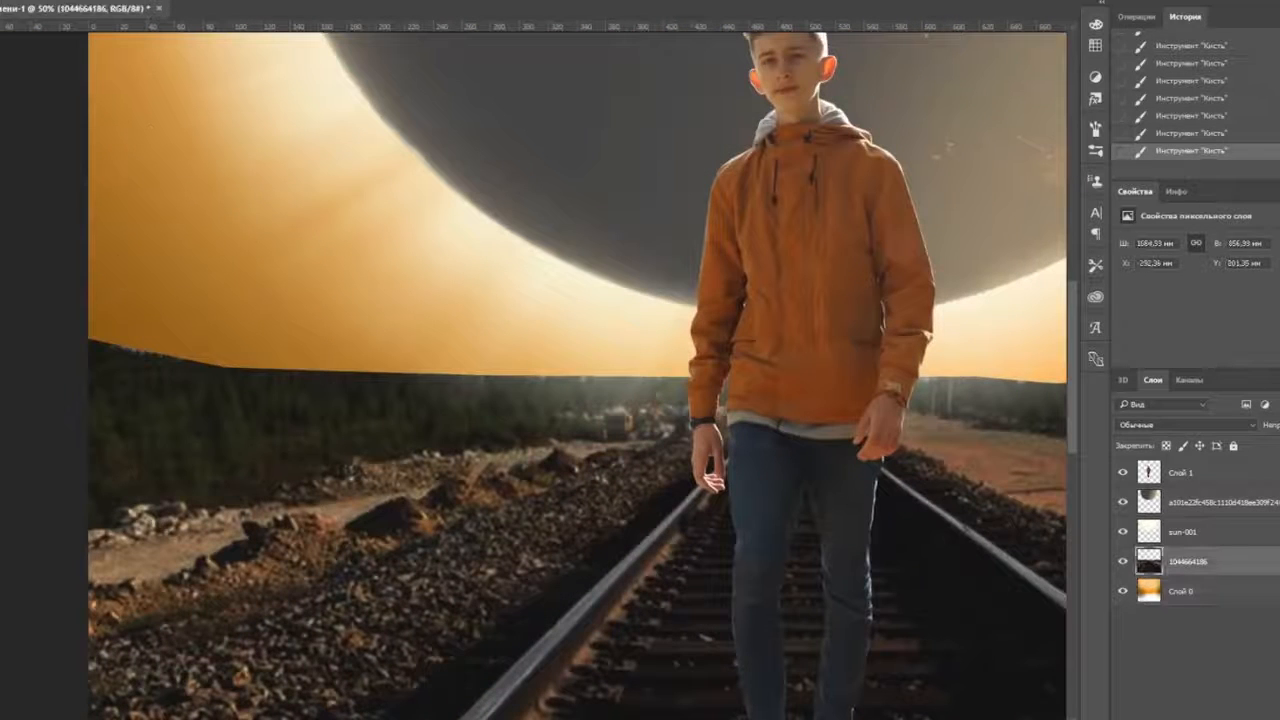
- Set the eraser size and soften the forest horizon edge into the orange sky
left_click(2, 2)
scroll(90, 330, "up", 1)
left_click_drag(90, 330, 274, 297)
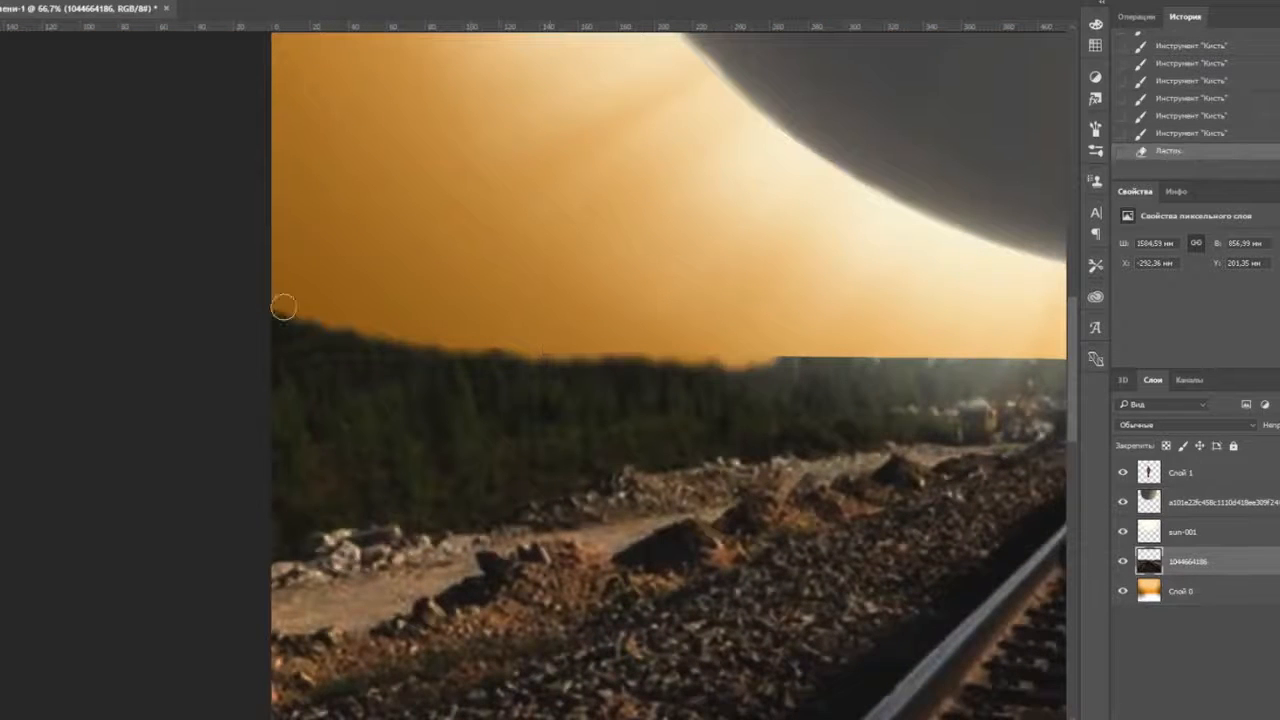
left_click_drag(840, 358, 980, 358)
mouse_move(996, 352)
left_mouse_down()
mouse_move(637, 371)
mouse_move(705, 375)
left_mouse_up()
mouse_move(1028, 371)
left_mouse_down()
mouse_move(651, 366)
mouse_move(460, 423)
left_mouse_up()
left_click_drag(475, 425, 633, 425)
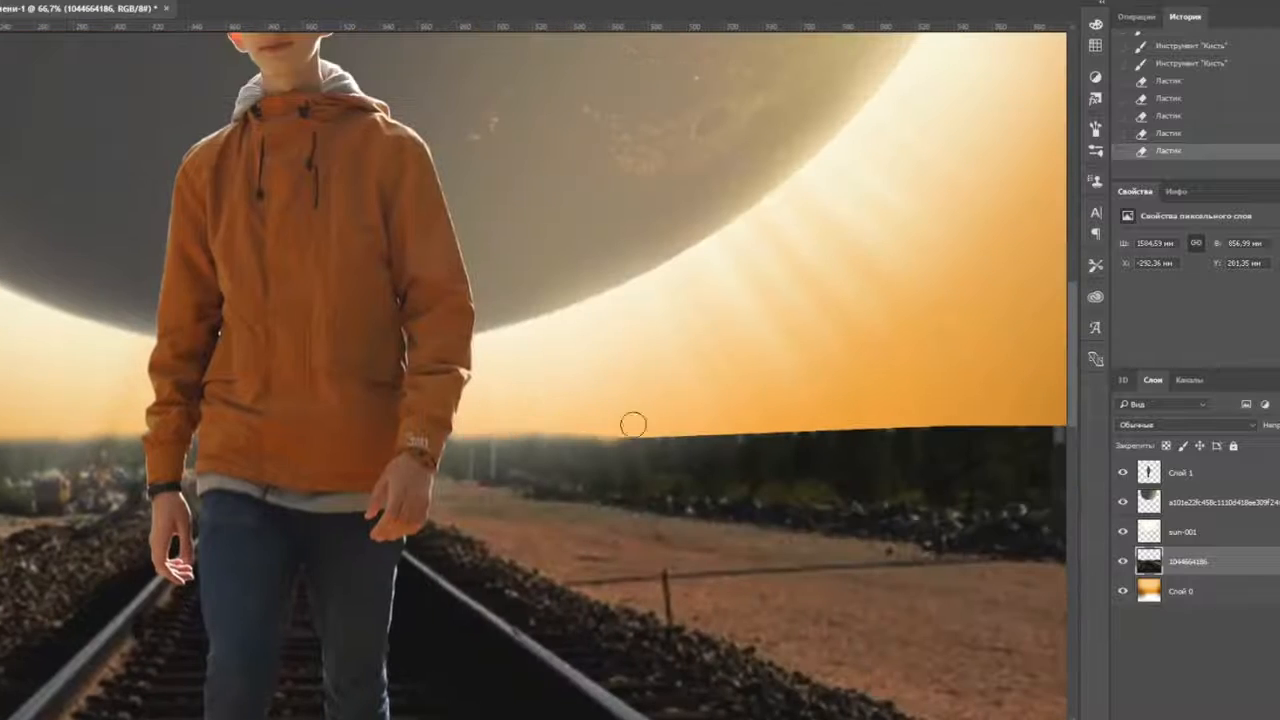
- Soften the left stretch of horizon up to the moon, then glance at the YouTube window
left_click_drag(875, 382, 478, 373)
left_click_drag(322, 424, 540, 410)
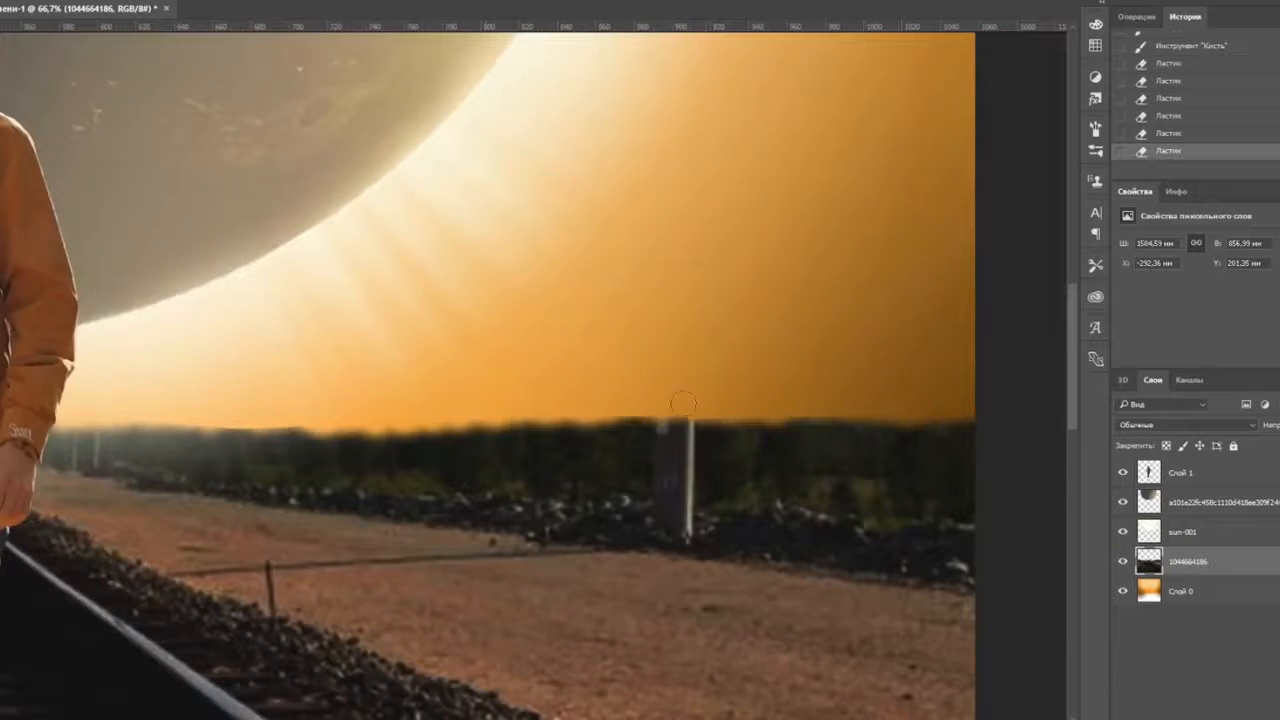
scroll(683, 402, "down", 4)
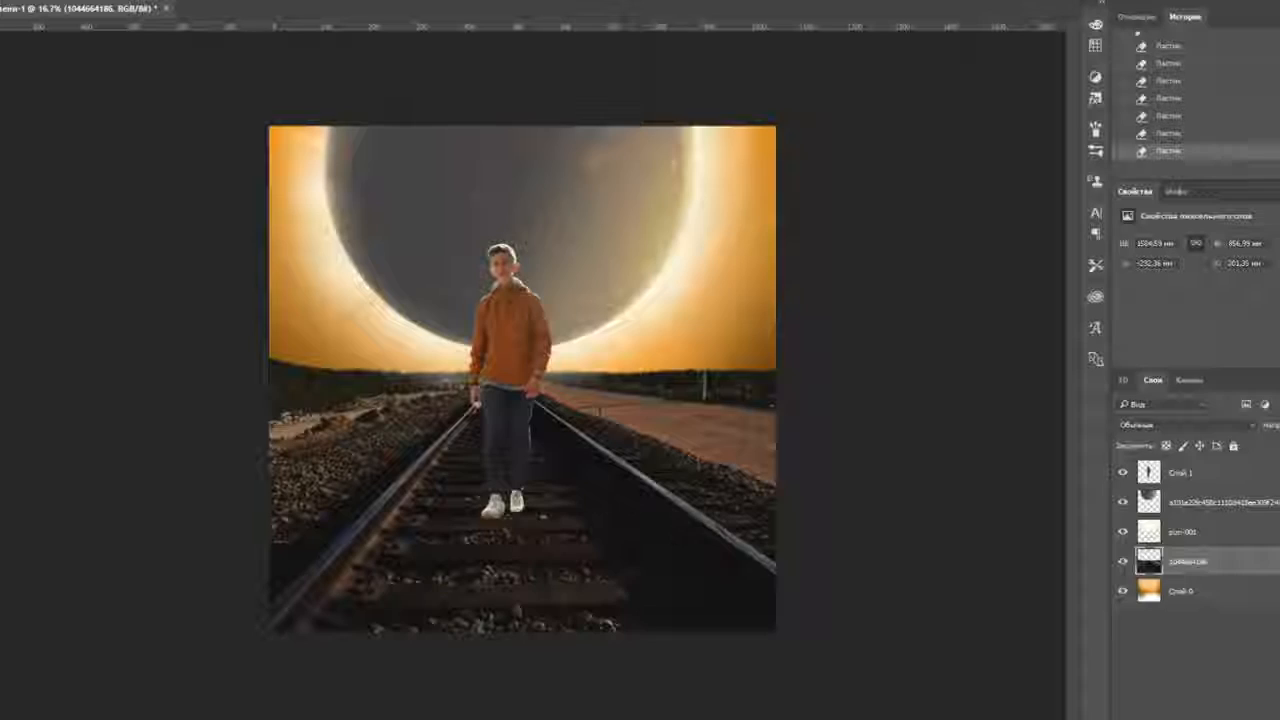
key("alt+Tab")
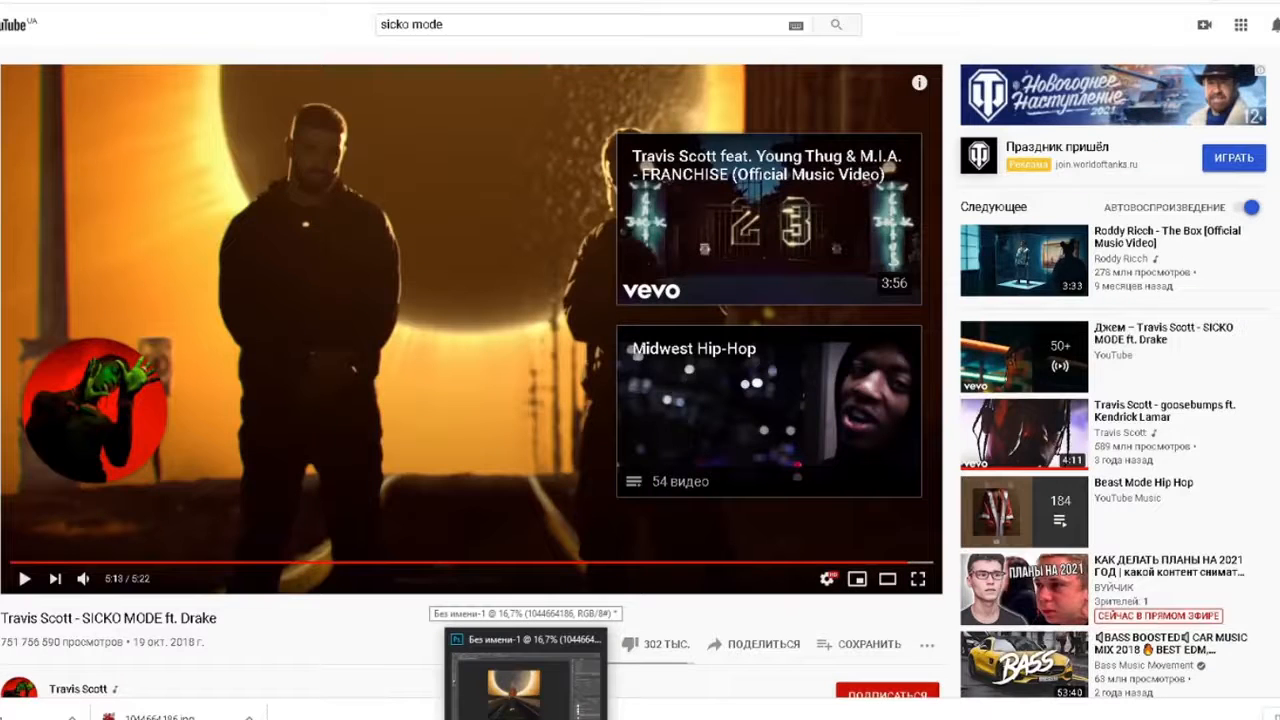
left_click(526, 716)
- Darken the railway photo with Levels, black input 36
left_click(76, 1)
mouse_move(120, 2)
left_click(365, 14)
left_click_drag(991, 378, 1018, 380)
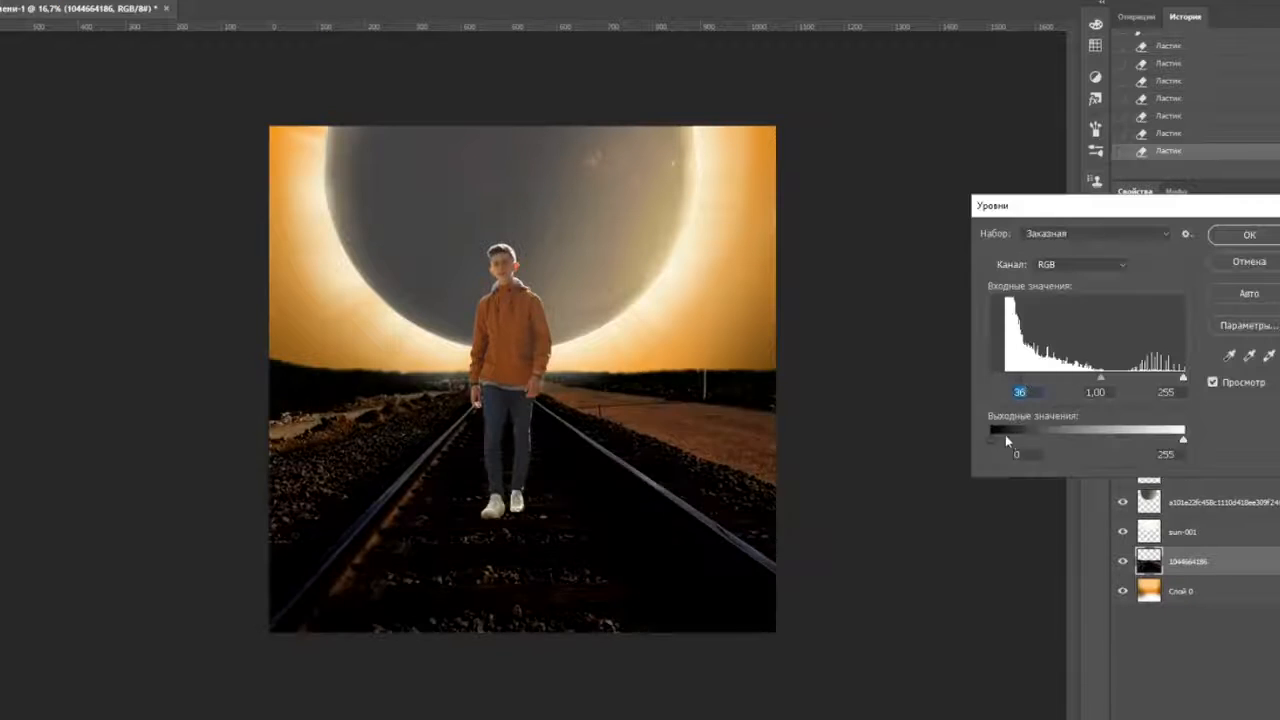
key("Return")
scroll(520, 357, "up", 1)
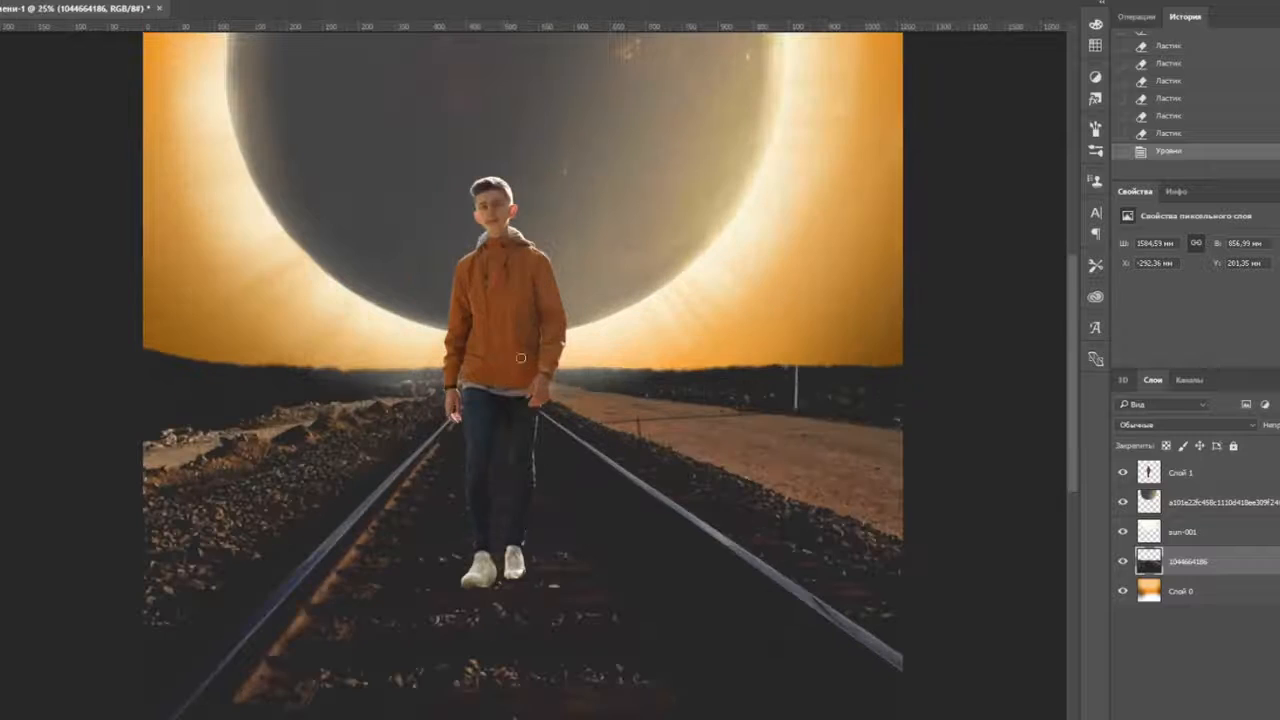
- Select the rails with Color Range at fuzziness 24, adding several rail samples
left_click(216, 1)
left_click(287, 108)
left_click(301, 571)
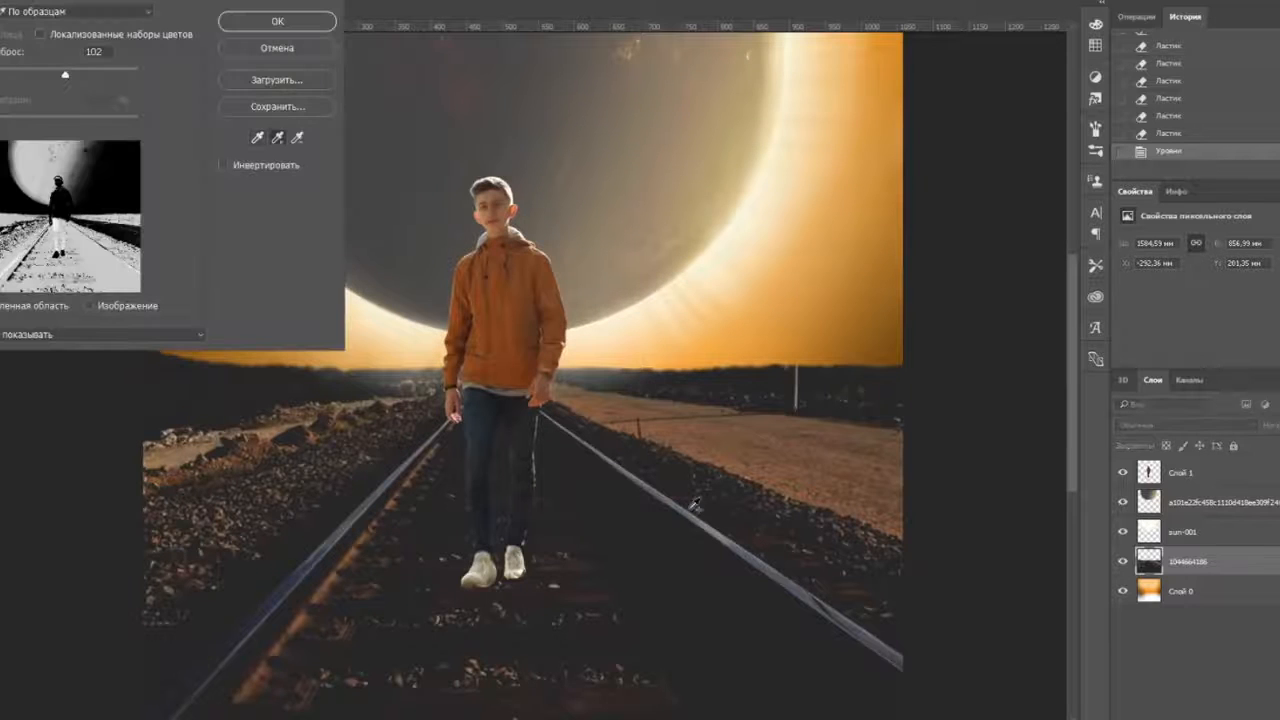
left_click_drag(65, 74, 2, 76)
left_click(229, 652)
left_click(278, 138)
left_click(405, 475)
left_click(669, 500)
left_click(277, 21)
- Adjust the brush size and choose a light orange paint colour
left_click_drag(637, 580, 632, 480)
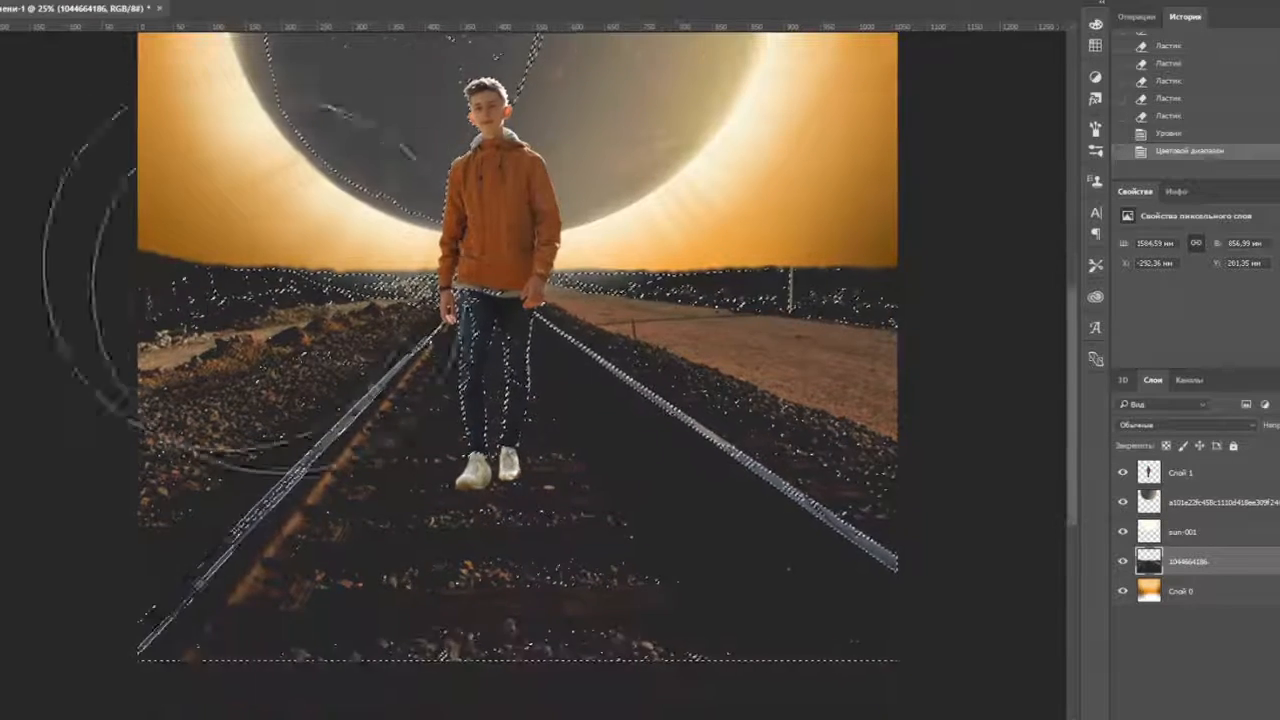
left_click(6, 2)
left_click_drag(58, 34, 52, 34)
left_click(2, 470)
left_click(862, 248)
left_click(1168, 446)
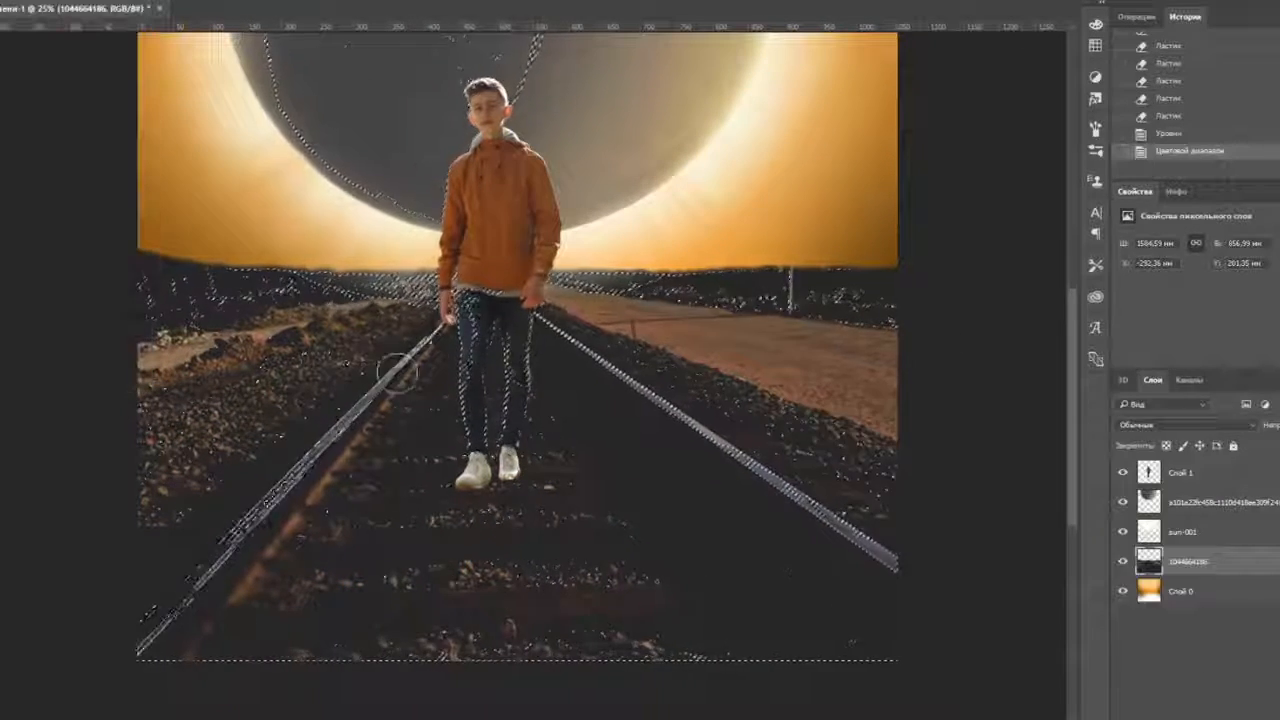
- Paint light orange glow along both rails inside the selection
left_click_drag(436, 325, 190, 590)
left_click_drag(540, 318, 890, 564)
left_click(2, 470)
left_click(1168, 446)
mouse_move(424, 292)
left_mouse_down()
mouse_move(388, 296)
mouse_move(152, 638)
left_mouse_up()
left_click_drag(190, 590, 406, 360)
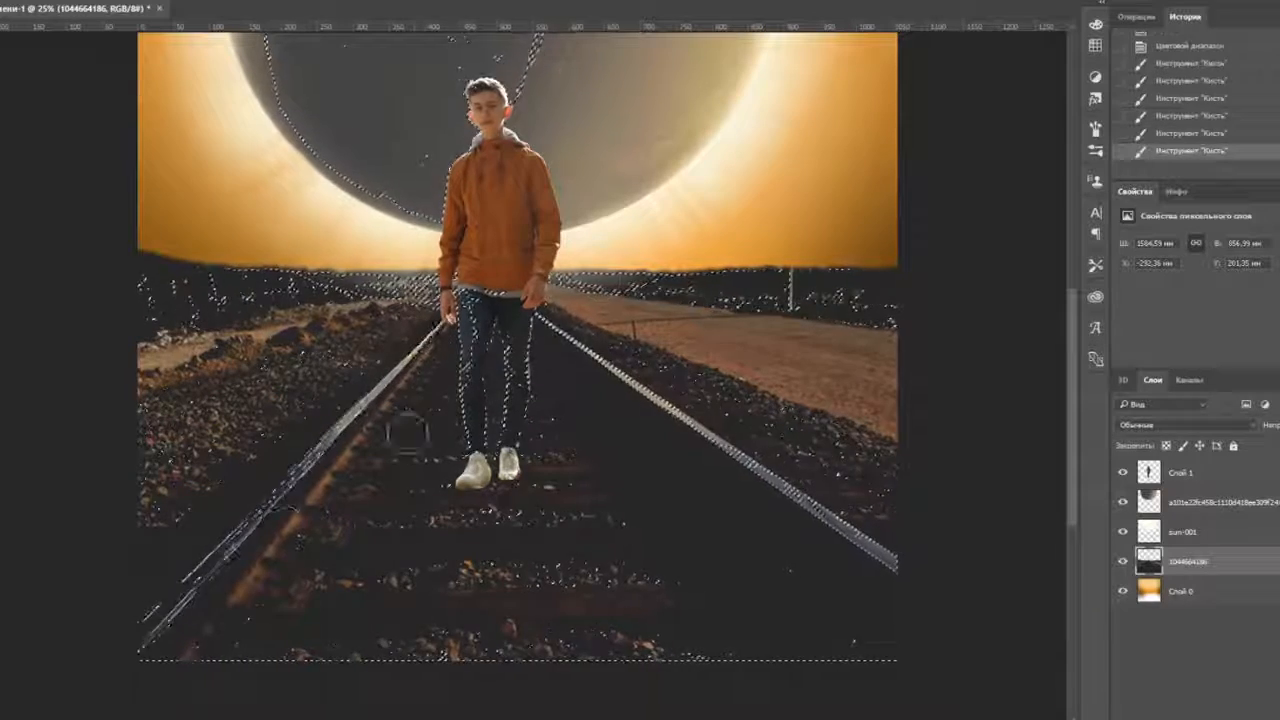
left_click_drag(545, 322, 885, 560)
- Deselect the rails and apply Levels to the railway layer: black 2, midtones 0,68
key("ctrl+d")
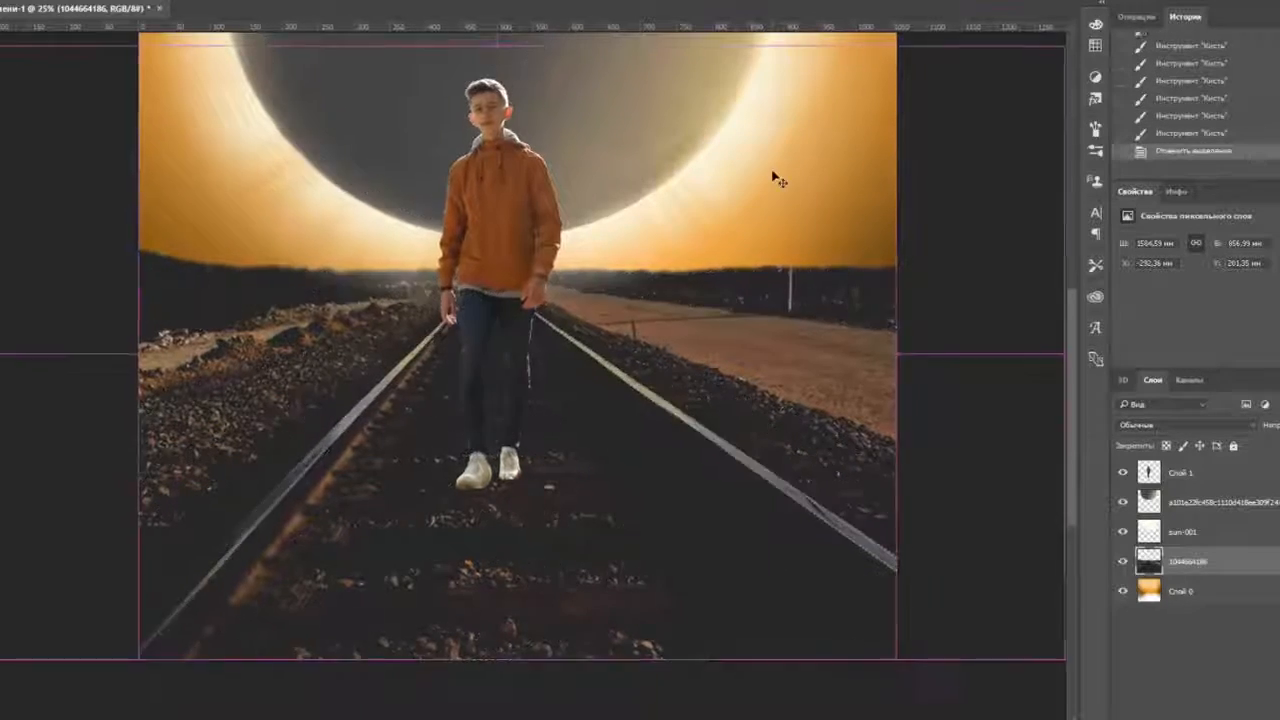
key("ctrl+minus")
left_click(70, 1)
left_click(353, 17)
mouse_move(993, 379)
left_mouse_down()
mouse_move(1009, 383)
mouse_move(995, 383)
left_mouse_up()
left_click_drag(1088, 379, 1110, 382)
left_click(1245, 236)
- Apply Levels to Слой 1: inputs 71 / 1,10 / 255, output black 51
left_click(1190, 472)
left_click(70, 1)
left_click(353, 17)
mouse_move(993, 380)
left_mouse_down()
mouse_move(1019, 379)
mouse_move(990, 381)
left_mouse_up()
mouse_move(1184, 380)
left_mouse_down()
mouse_move(1094, 382)
mouse_move(1189, 384)
left_mouse_up()
left_click_drag(1153, 380, 1126, 380)
left_click_drag(992, 380, 1046, 380)
left_click_drag(1139, 380, 1110, 381)
mouse_move(993, 441)
left_mouse_down()
mouse_move(1029, 441)
mouse_move(1018, 443)
left_mouse_up()
left_click_drag(1183, 440, 1160, 440)
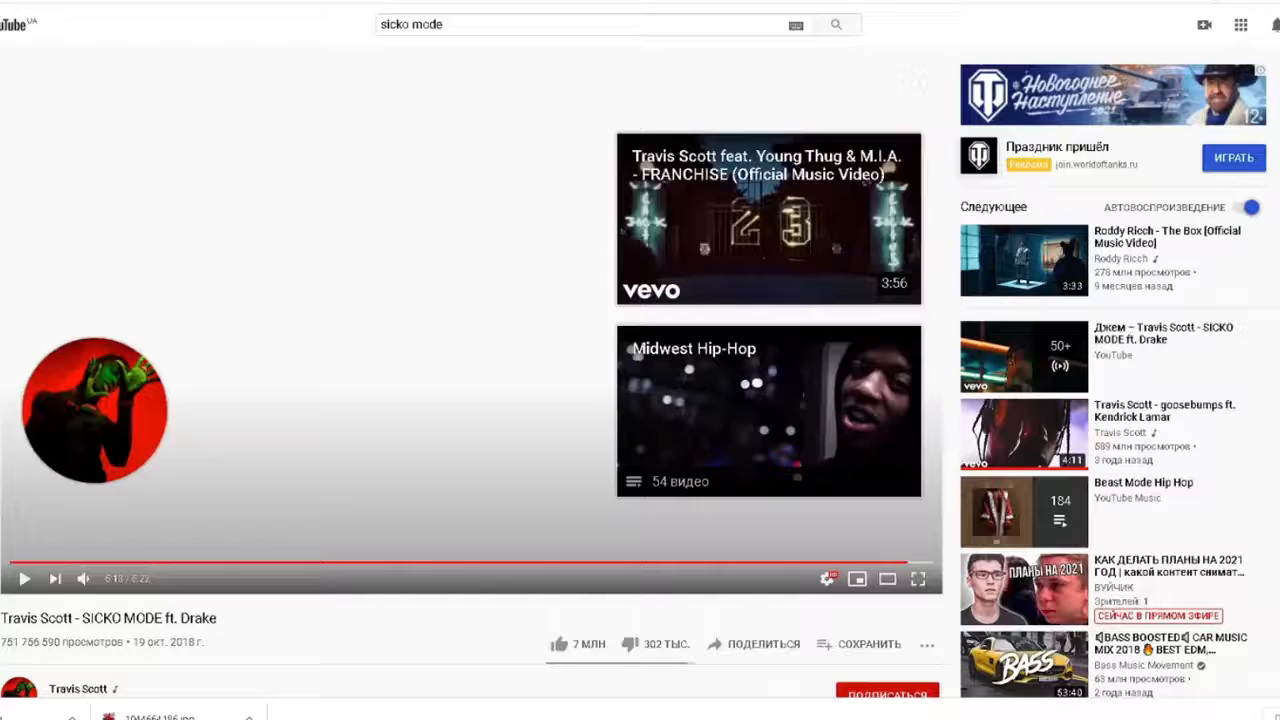
- Return to the Photoshop composite and bring up the brush size and softness settings
mouse_move(526, 715)
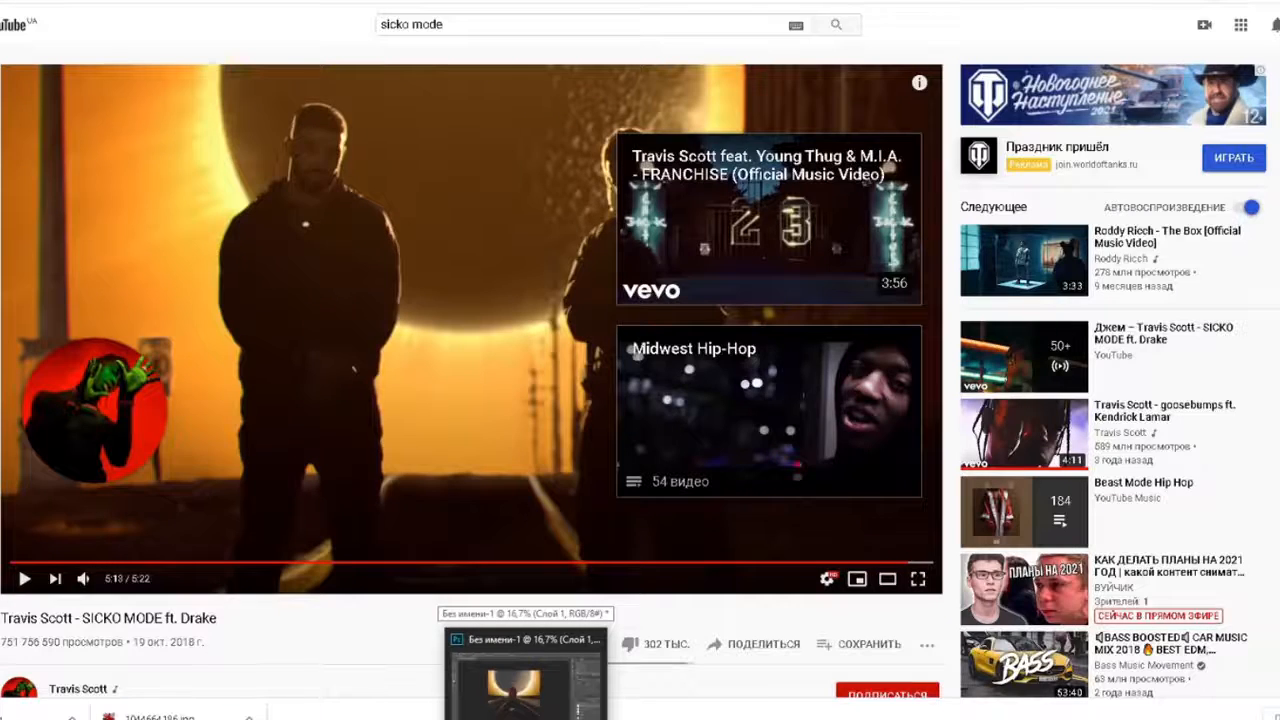
left_click(526, 680)
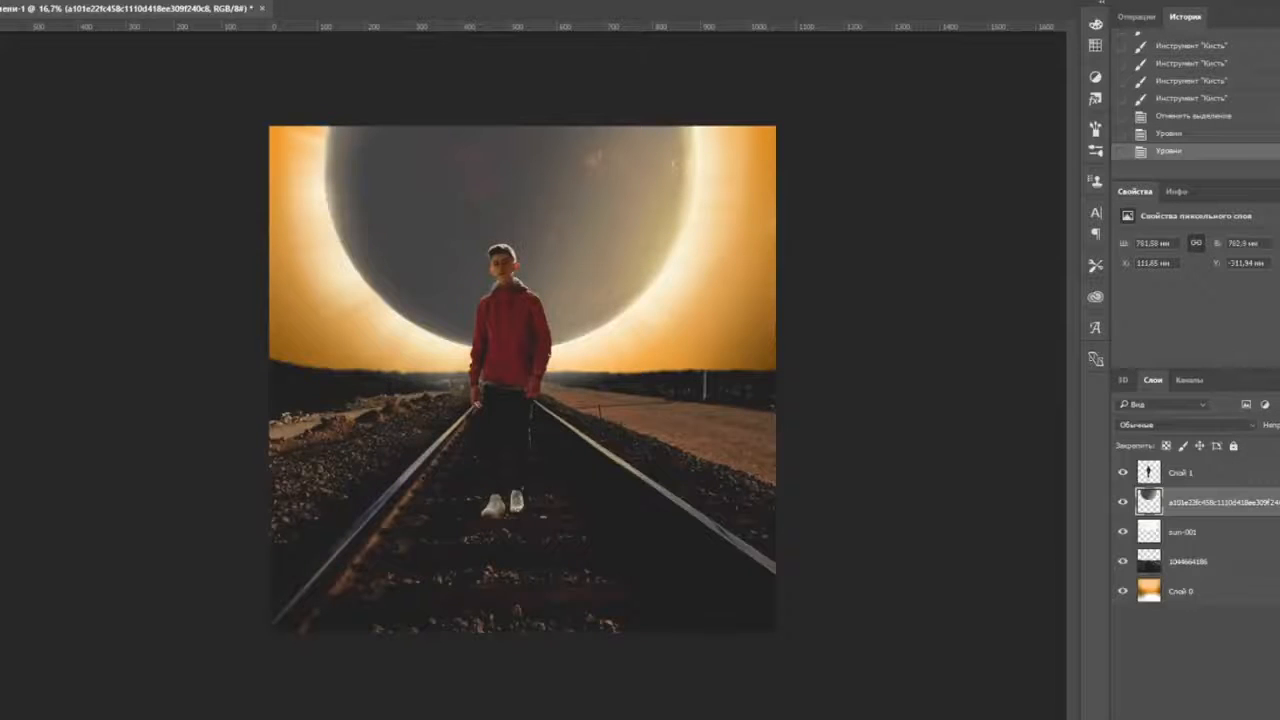
left_click(8, 2)
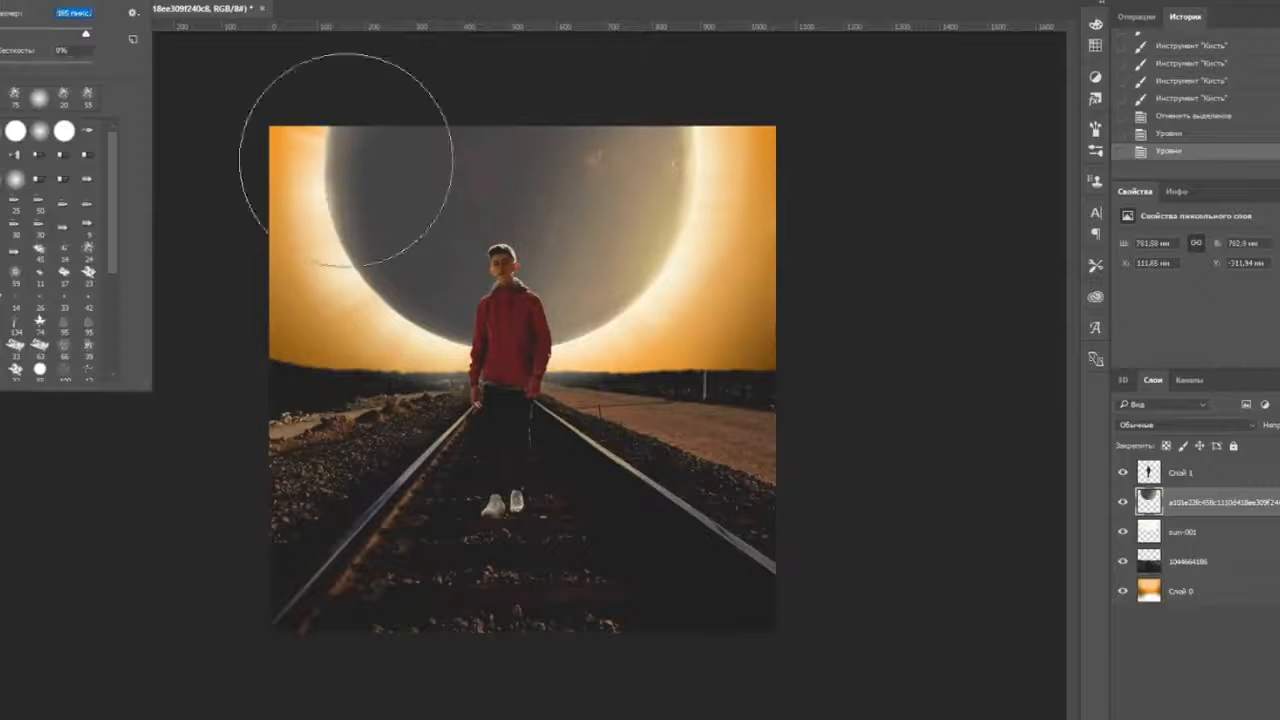
- Lower the brush opacity and dab soft black paint onto part of the planet
left_click(268, 2)
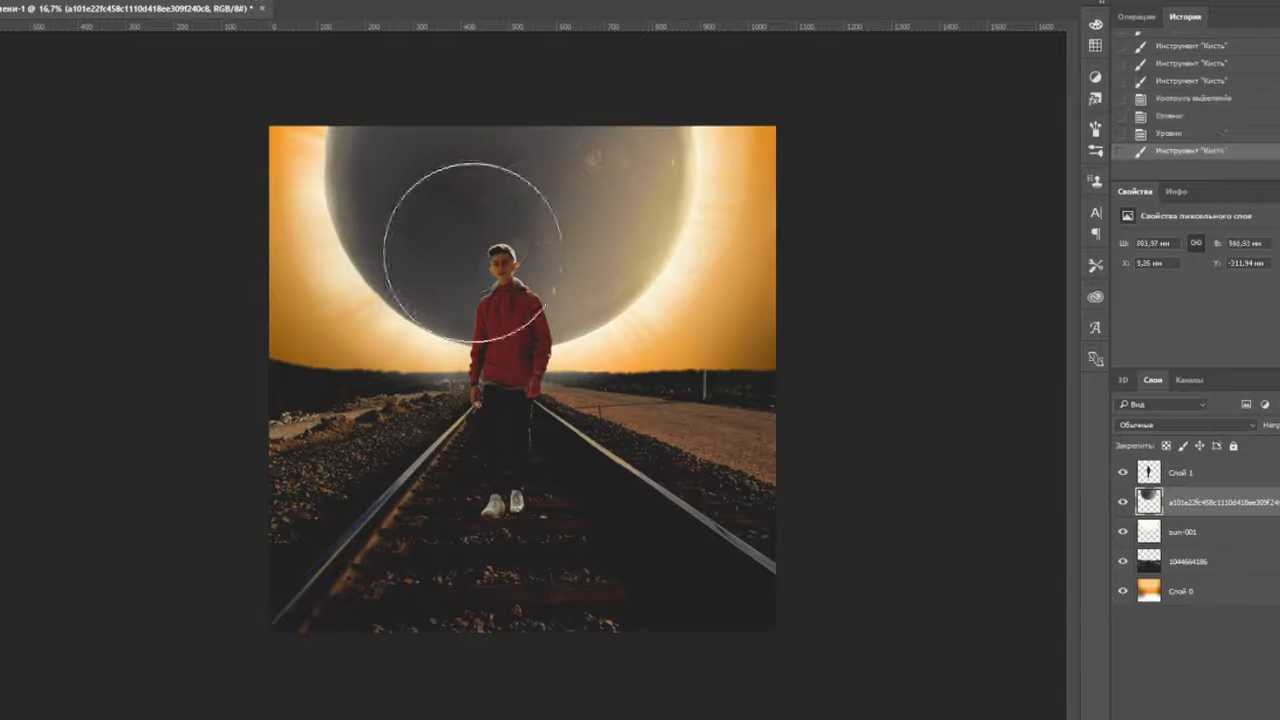
left_click(472, 252)
key("alt+Tab")
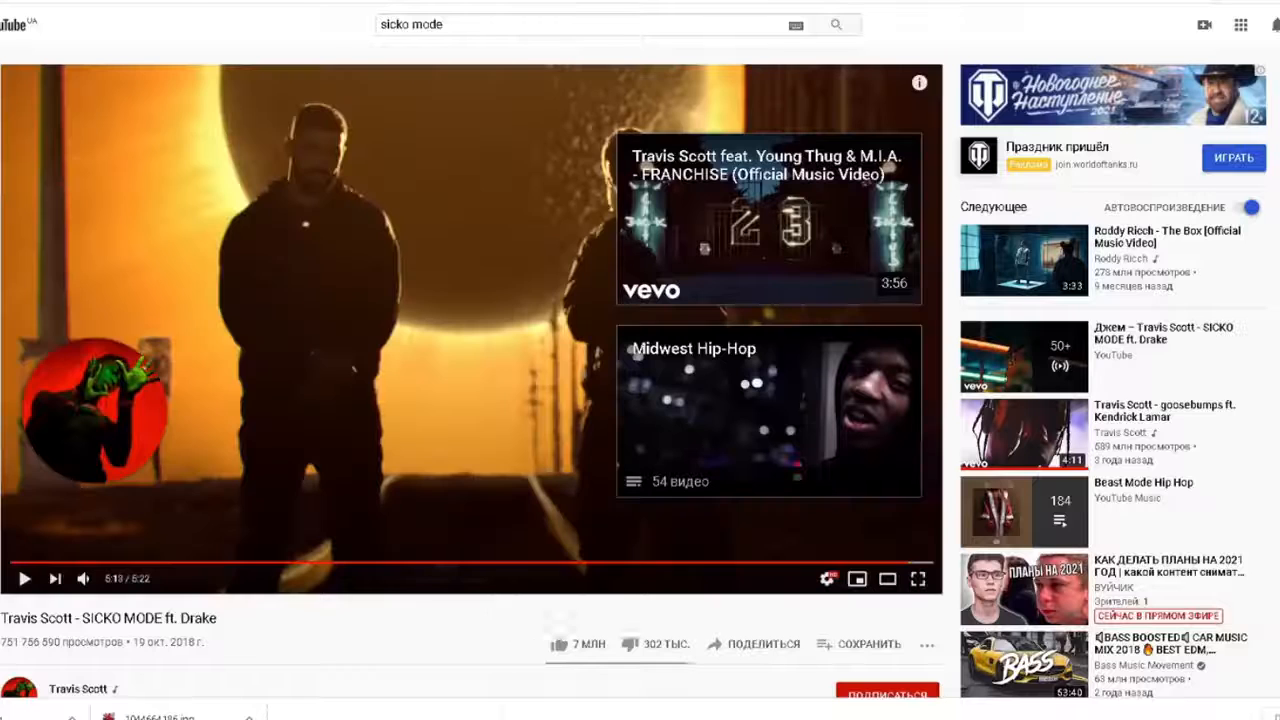
left_click(525, 698)
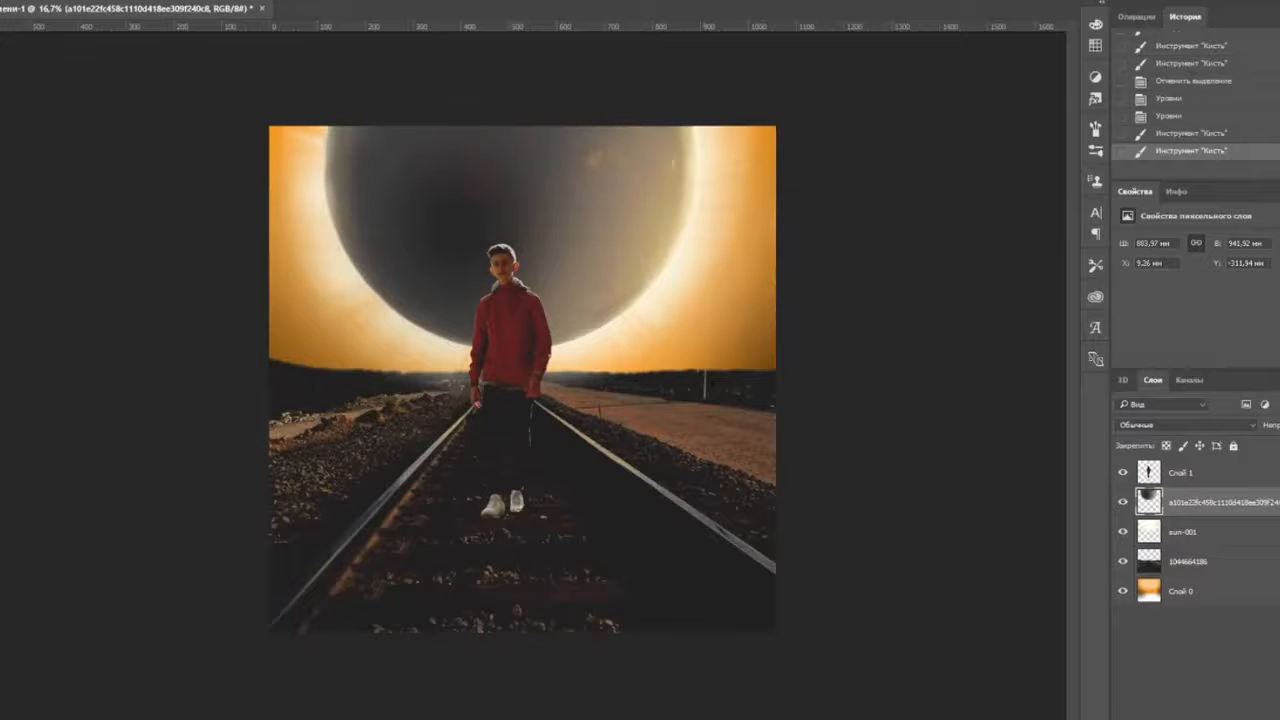
- Apply Camera Raw to the planet: Temperature +11, Tint +21, Contrast -35, reduced highlights, shadows and whites
left_click(284, 1)
left_click(327, 49)
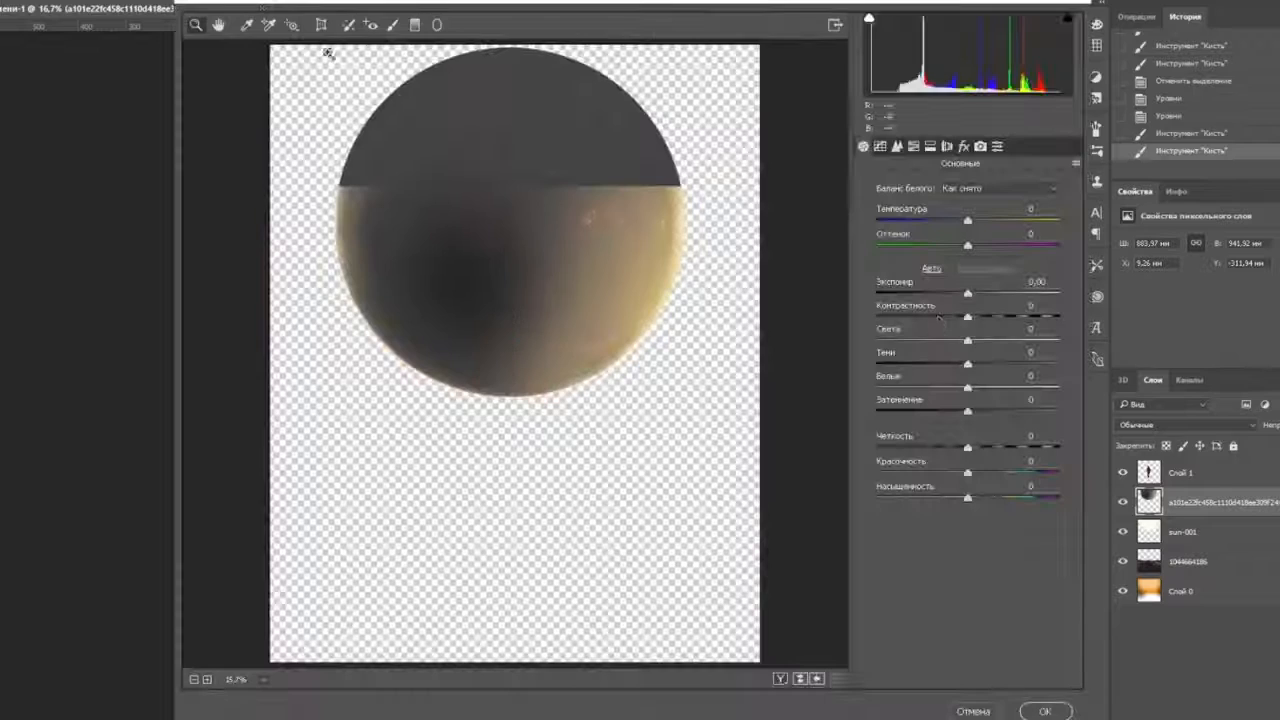
left_click_drag(967, 221, 977, 221)
mouse_move(967, 246)
left_mouse_down()
mouse_move(918, 246)
mouse_move(987, 246)
left_mouse_up()
mouse_move(967, 293)
left_mouse_down()
mouse_move(937, 293)
mouse_move(960, 293)
left_mouse_up()
left_click_drag(967, 317, 936, 317)
left_click_drag(960, 293, 971, 293)
left_click_drag(967, 340, 894, 340)
left_click_drag(967, 364, 946, 364)
left_click_drag(967, 388, 957, 388)
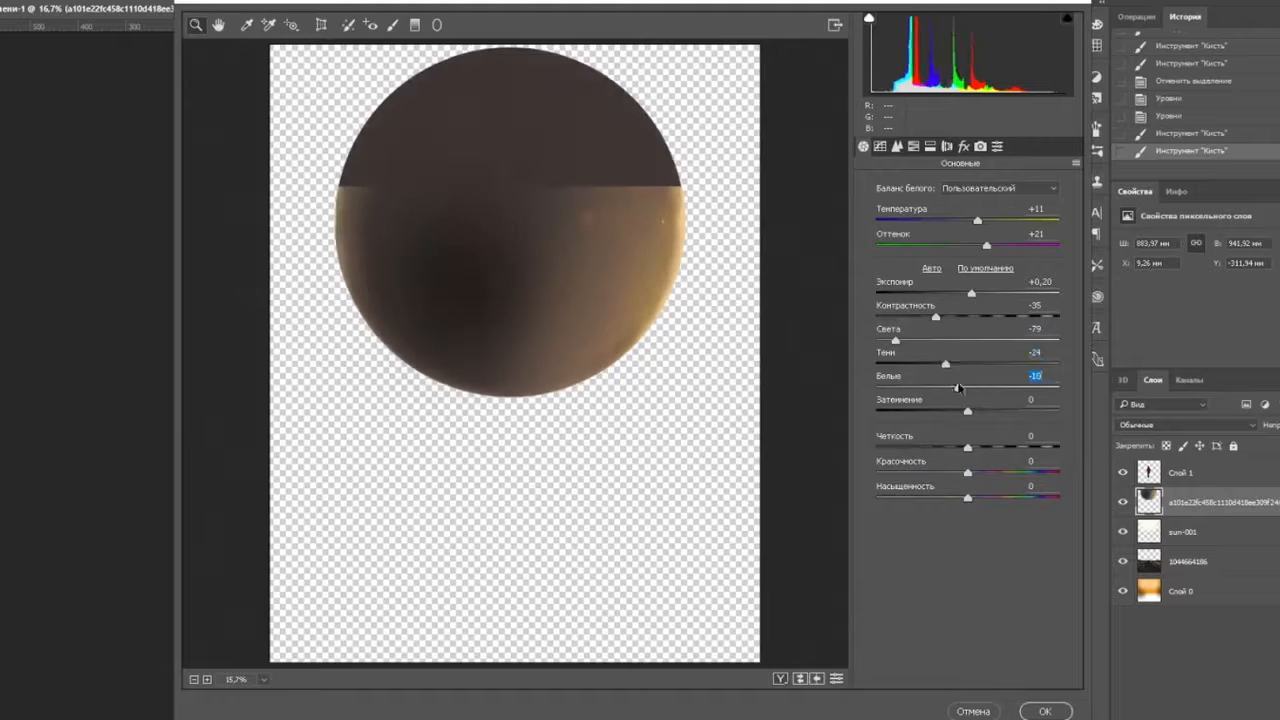
left_click(1045, 711)
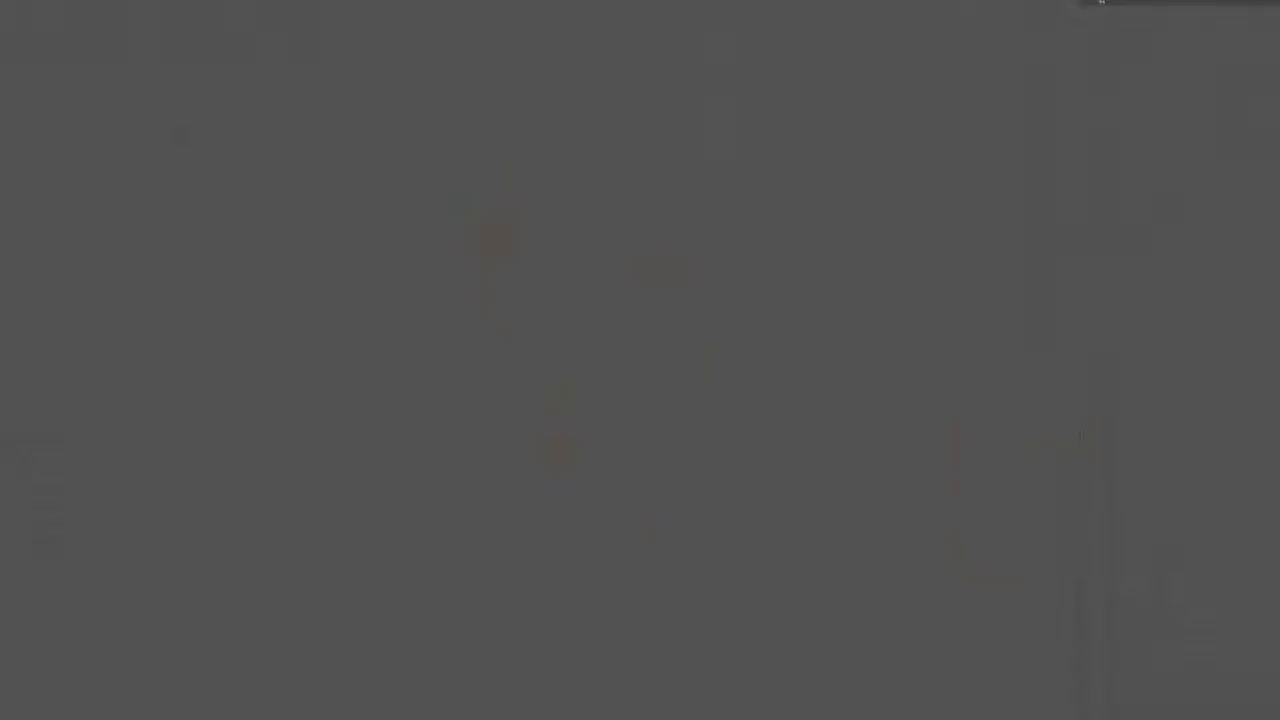
- Search Google Images for 'солнечное затмение пнг' and preview several eclipse images
type("солнечное затмение пнг")
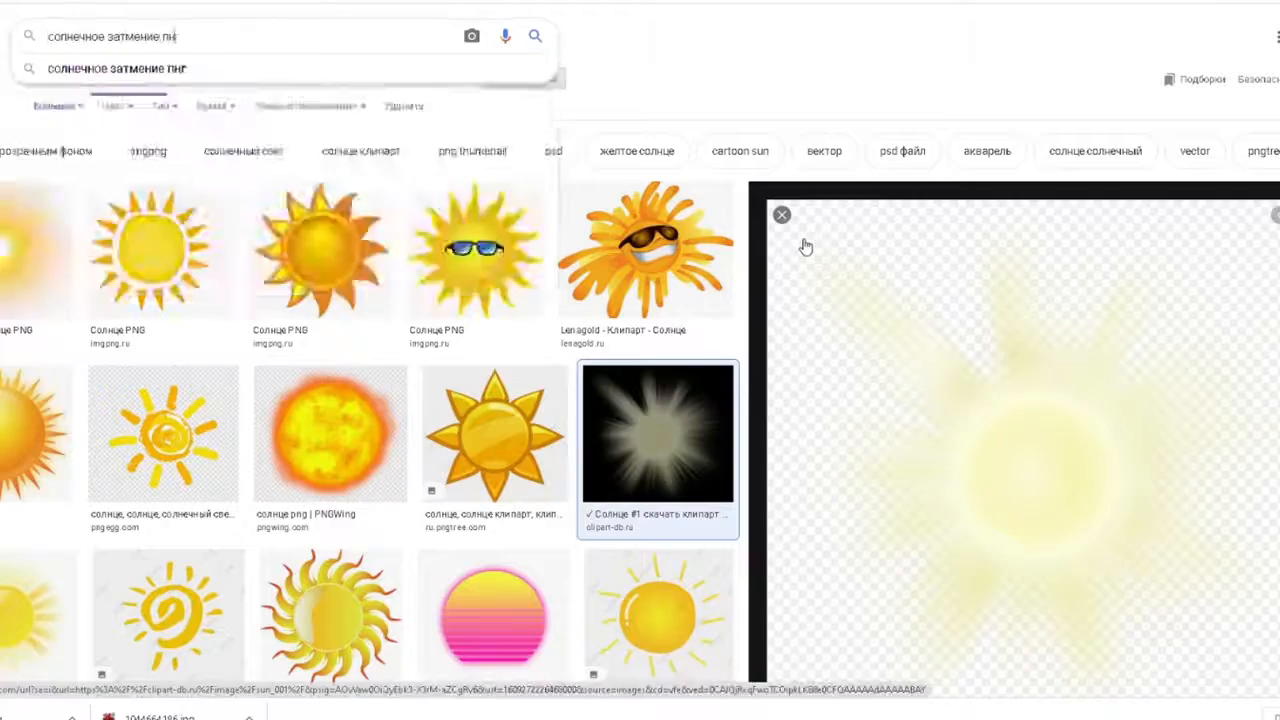
key("Return")
scroll(252, 233, "down", 20)
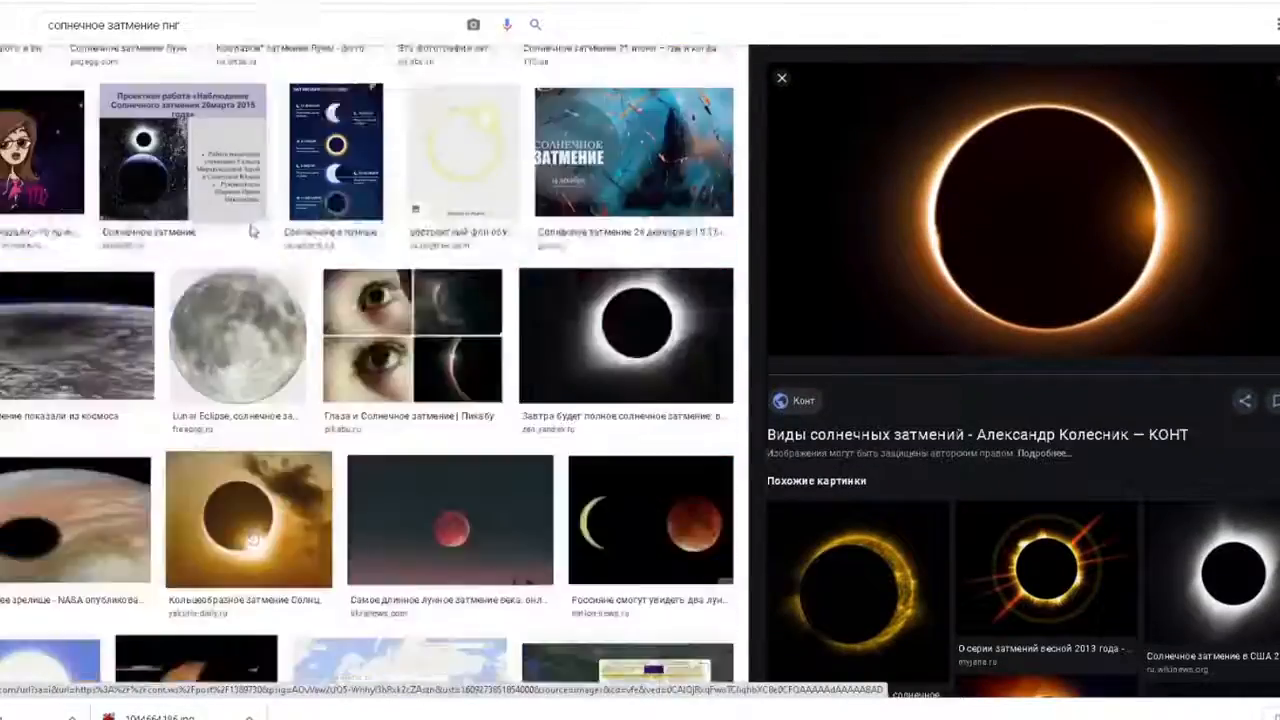
scroll(1150, 350, "down", 10)
scroll(425, 297, "up", 20)
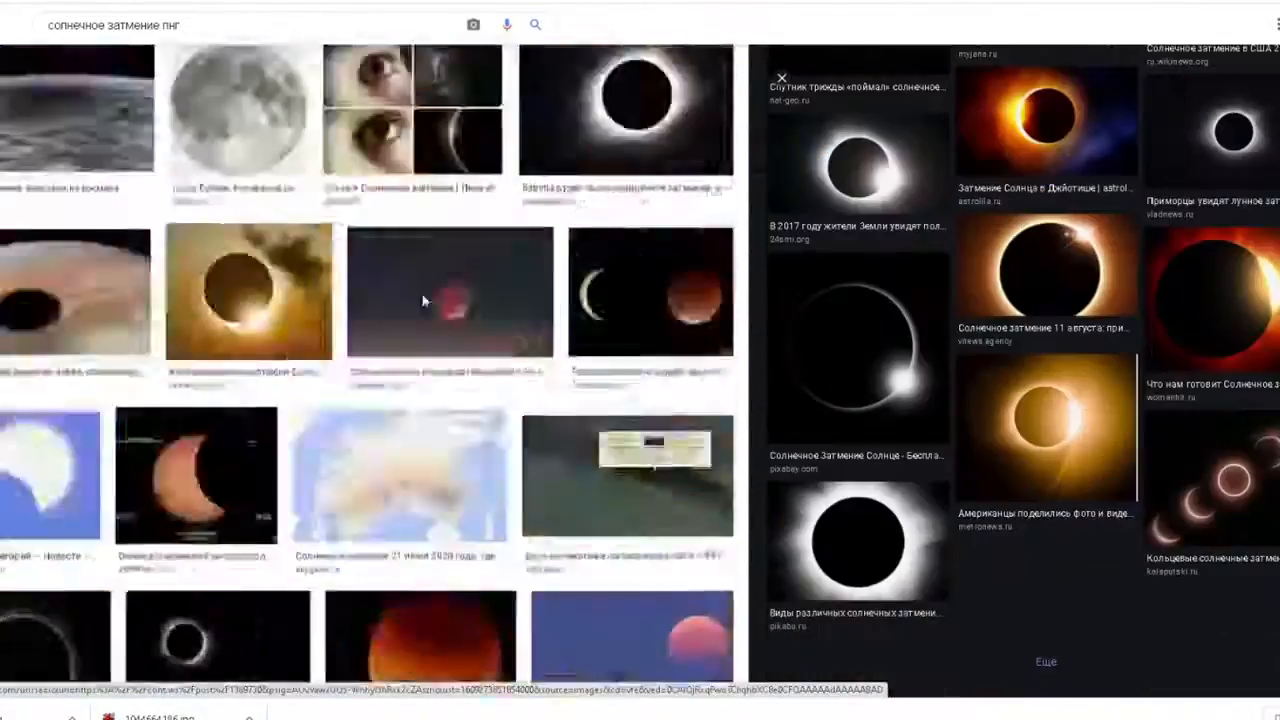
left_click(62, 438)
scroll(938, 272, "down", 8)
scroll(391, 257, "up", 2)
left_click(391, 257)
scroll(911, 263, "down", 5)
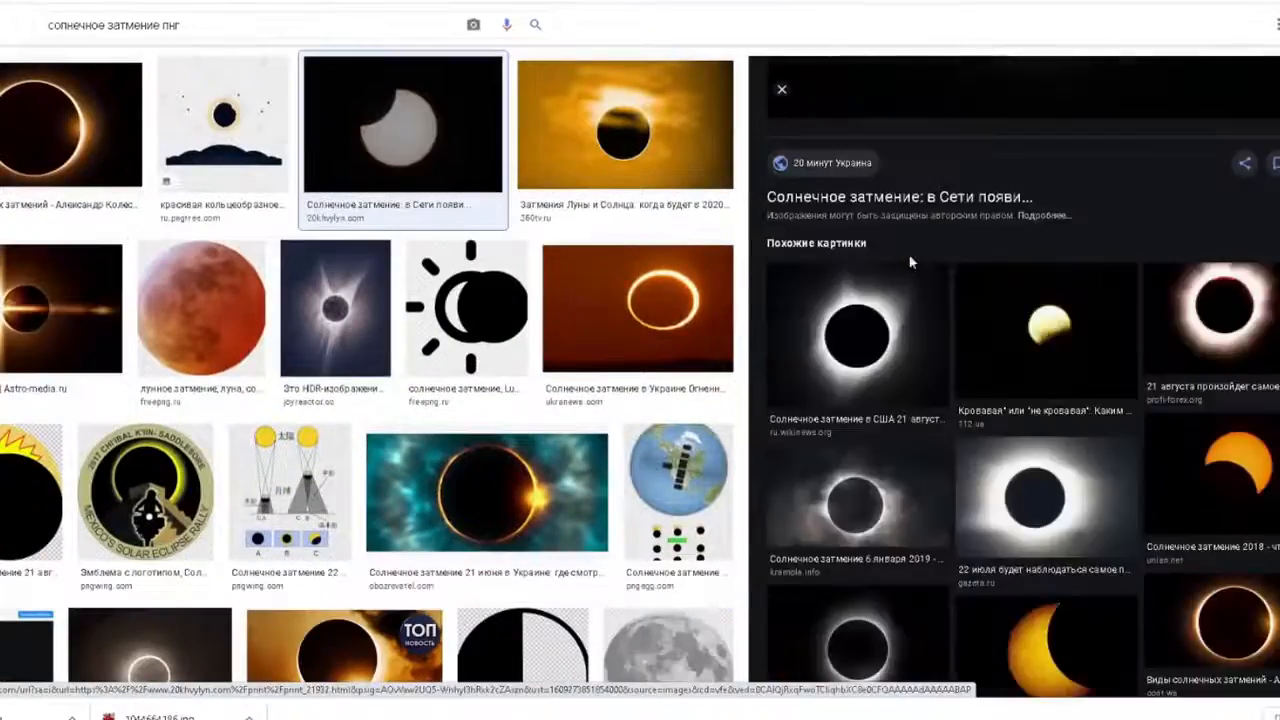
left_click(1040, 286)
scroll(1040, 286, "down", 10)
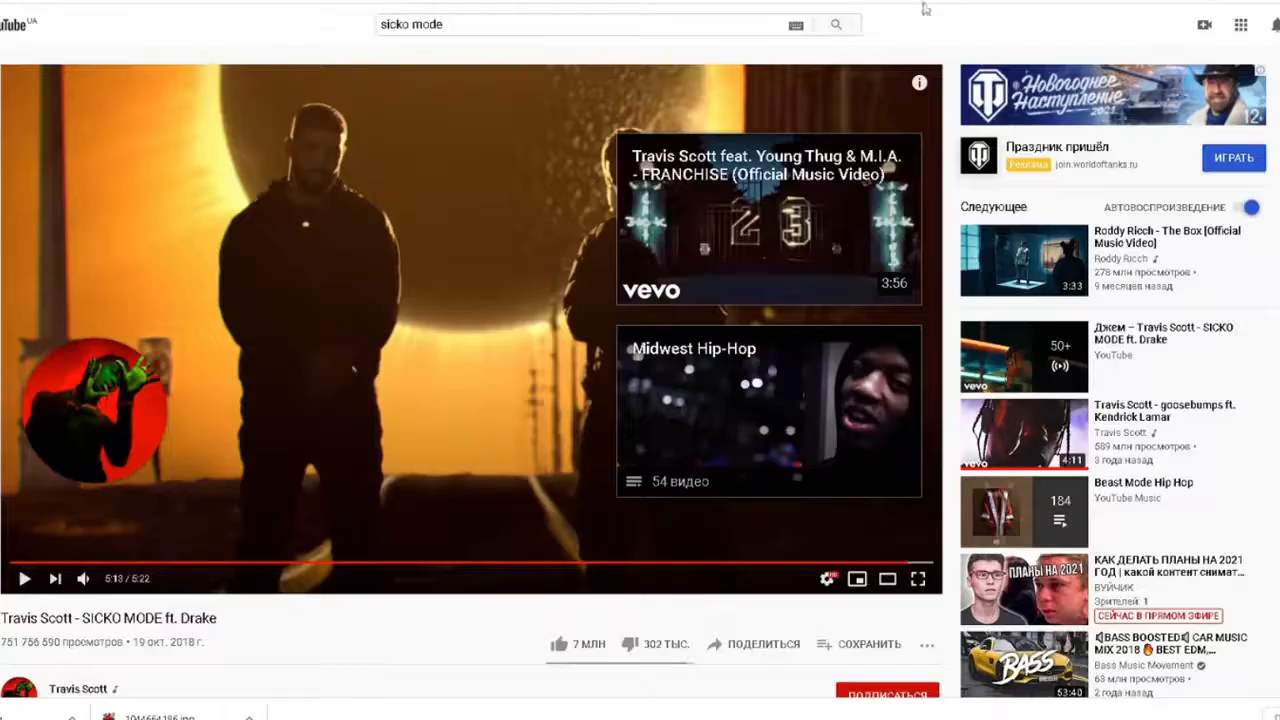
- Back in Photoshop, zoom to 33.3% centred on the planet and man
mouse_move(525, 716)
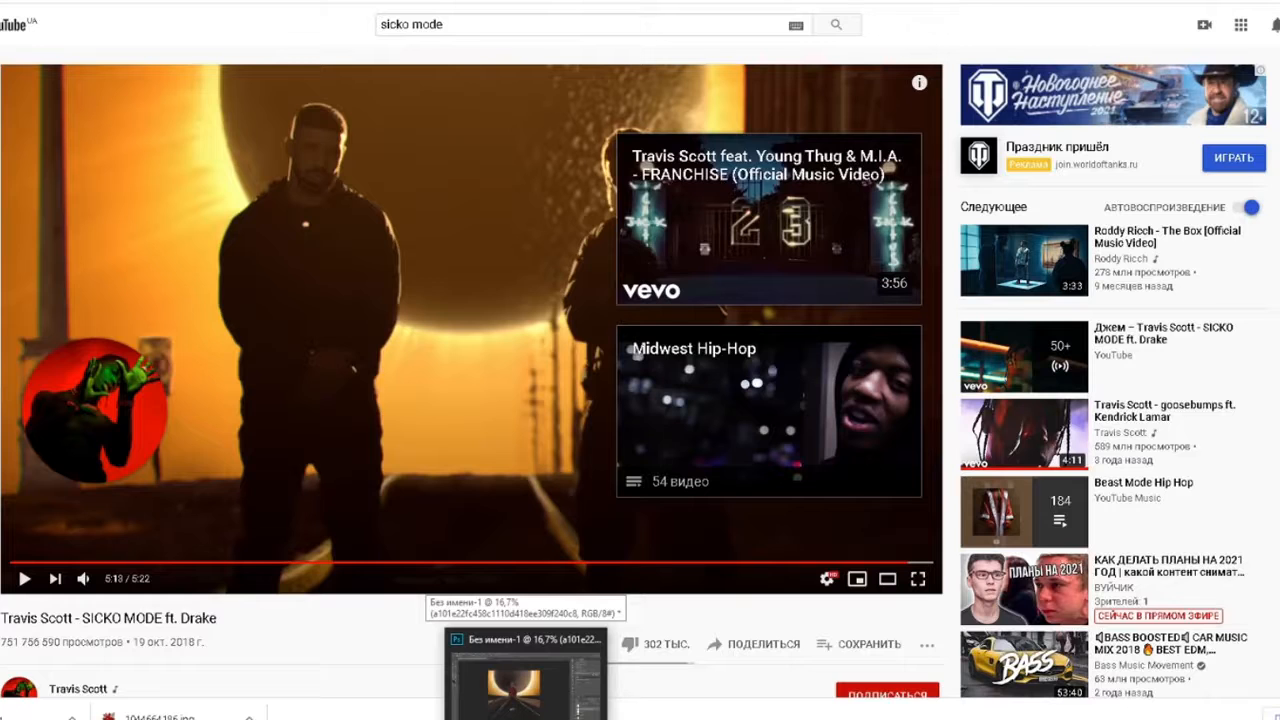
left_click(525, 685)
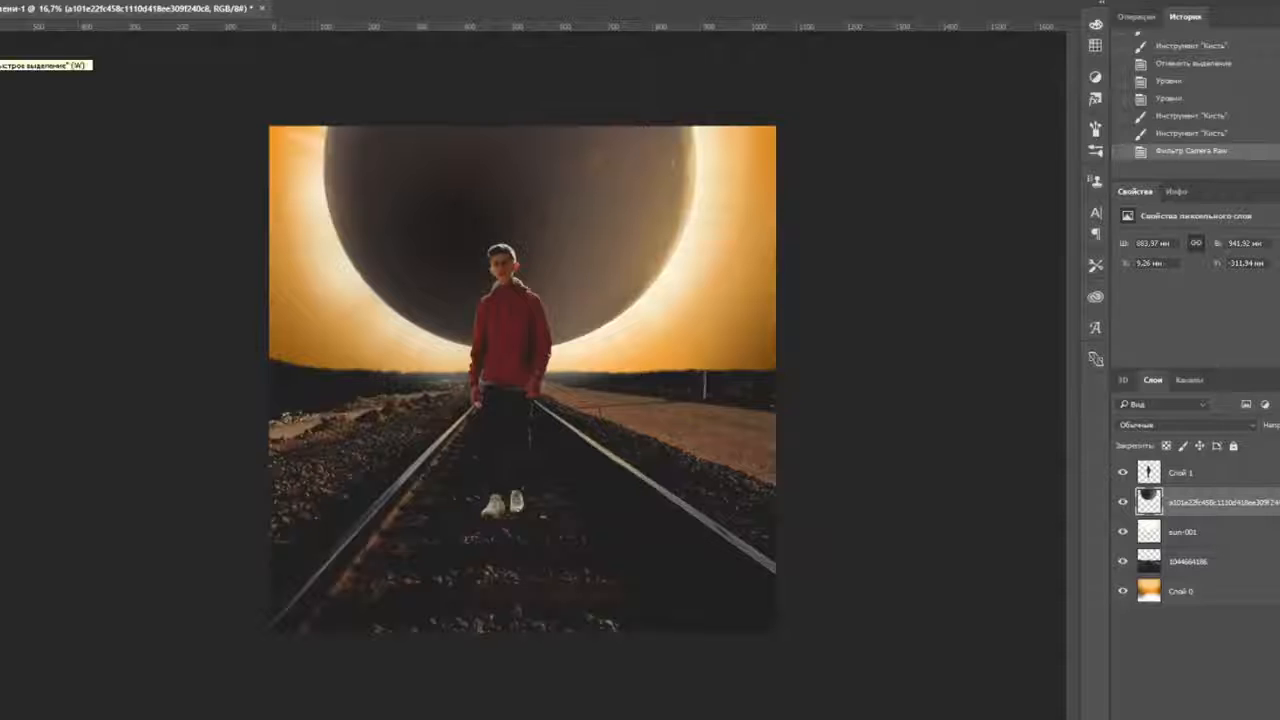
key("ctrl+plus")
key("ctrl+plus")
left_click_drag(672, 195, 621, 407)
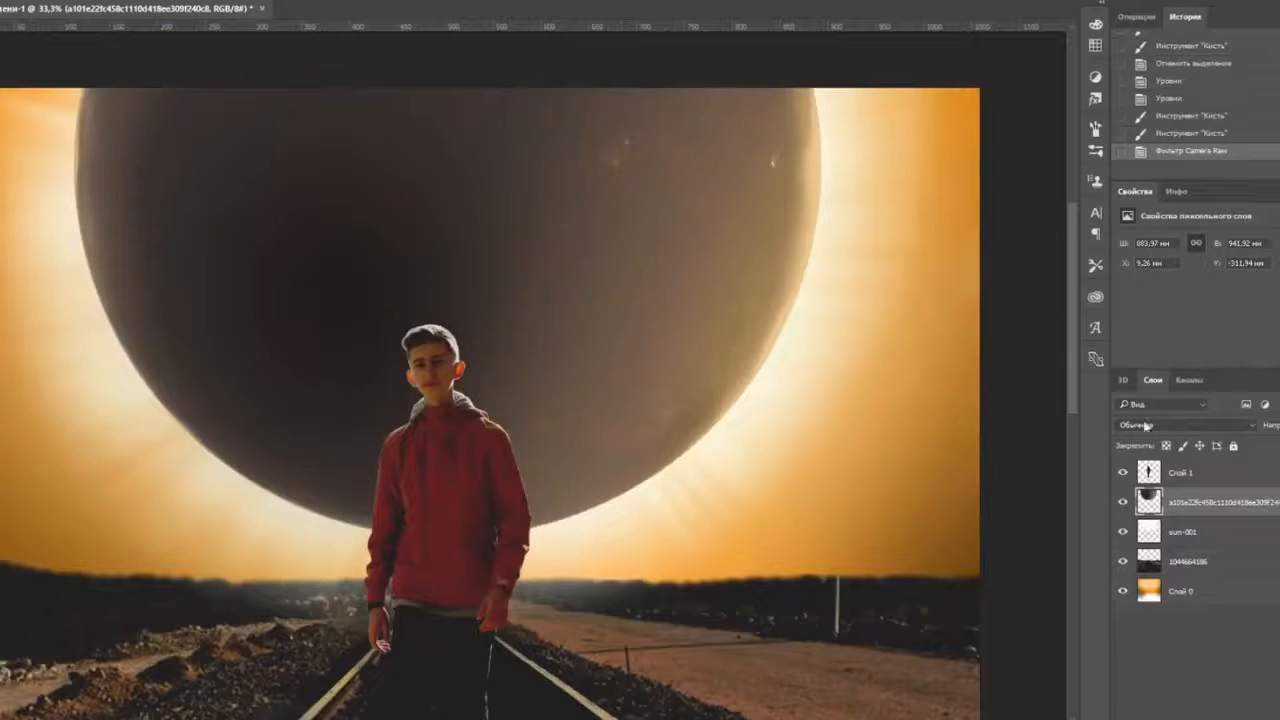
- Pick a pale paint colour and try trial brush strokes on the planet, undoing them
left_click(0, 0)
left_click_drag(551, 246, 540, 325)
key("ctrl+z")
left_click(0, 500)
left_click(823, 331)
left_click(1166, 446)
key("ctrl+z")
left_click(0, 0)
left_click_drag(550, 264, 532, 351)
key("ctrl+z")
- Enlarge the soft brush and paint a wide curved pale highlight on the planet's upper right
left_click(236, 2)
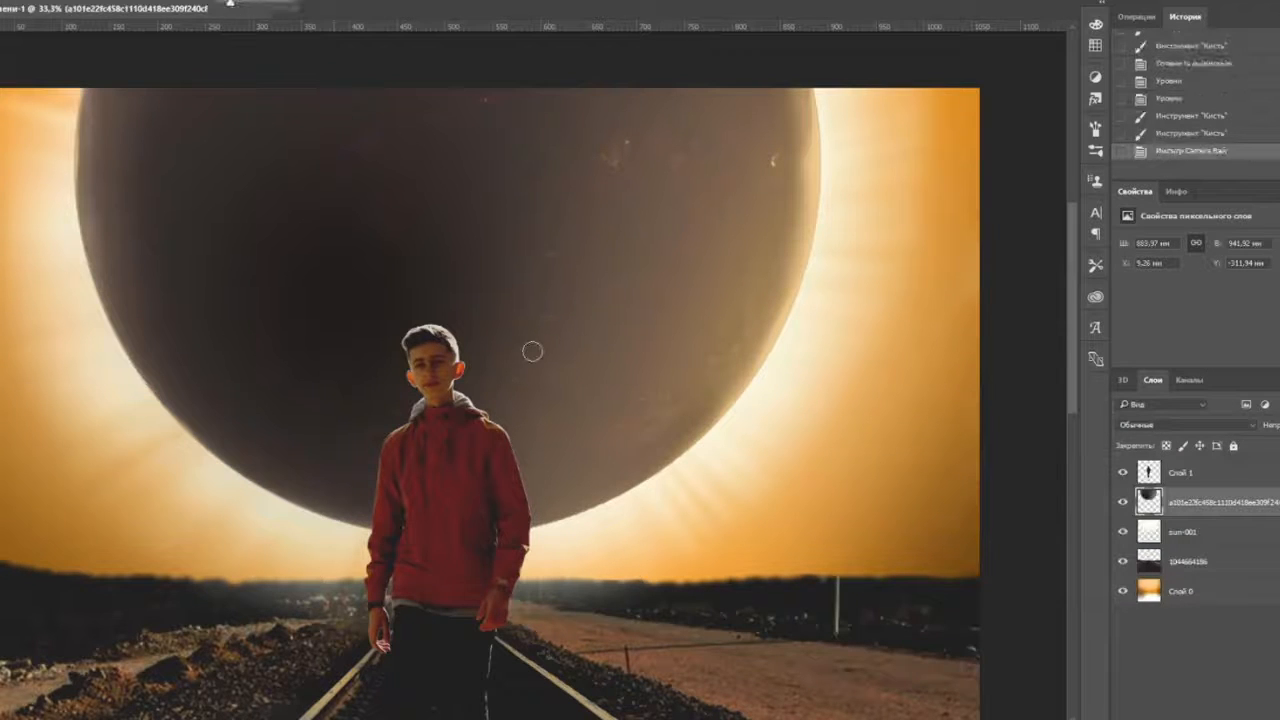
left_click(763, 128)
left_click(0, 0)
left_click_drag(24, 25, 37, 25)
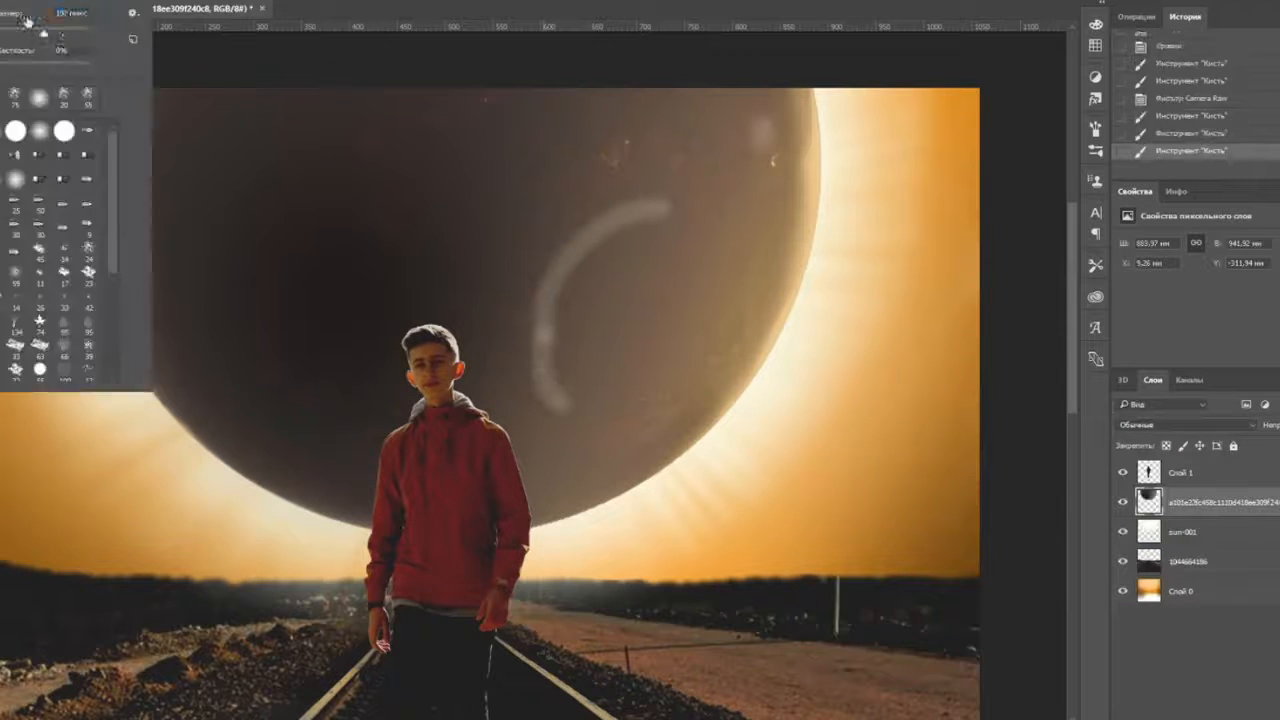
mouse_move(568, 388)
left_mouse_down()
mouse_move(580, 268)
mouse_move(678, 226)
left_mouse_up()
left_click_drag(640, 212, 553, 335)
left_click(0, 0)
left_click_drag(66, 36, 77, 36)
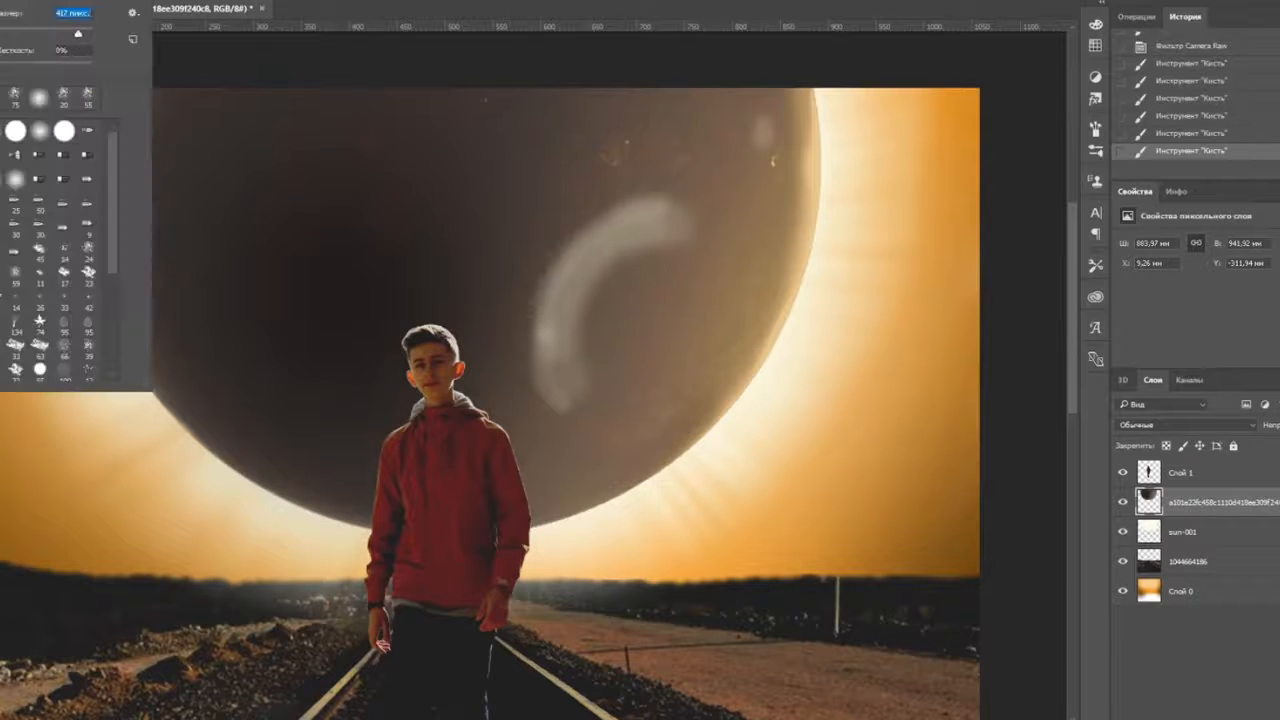
mouse_move(623, 283)
left_mouse_down()
mouse_move(589, 315)
mouse_move(583, 345)
mouse_move(640, 274)
mouse_move(588, 392)
left_mouse_up()
left_click(758, 134)
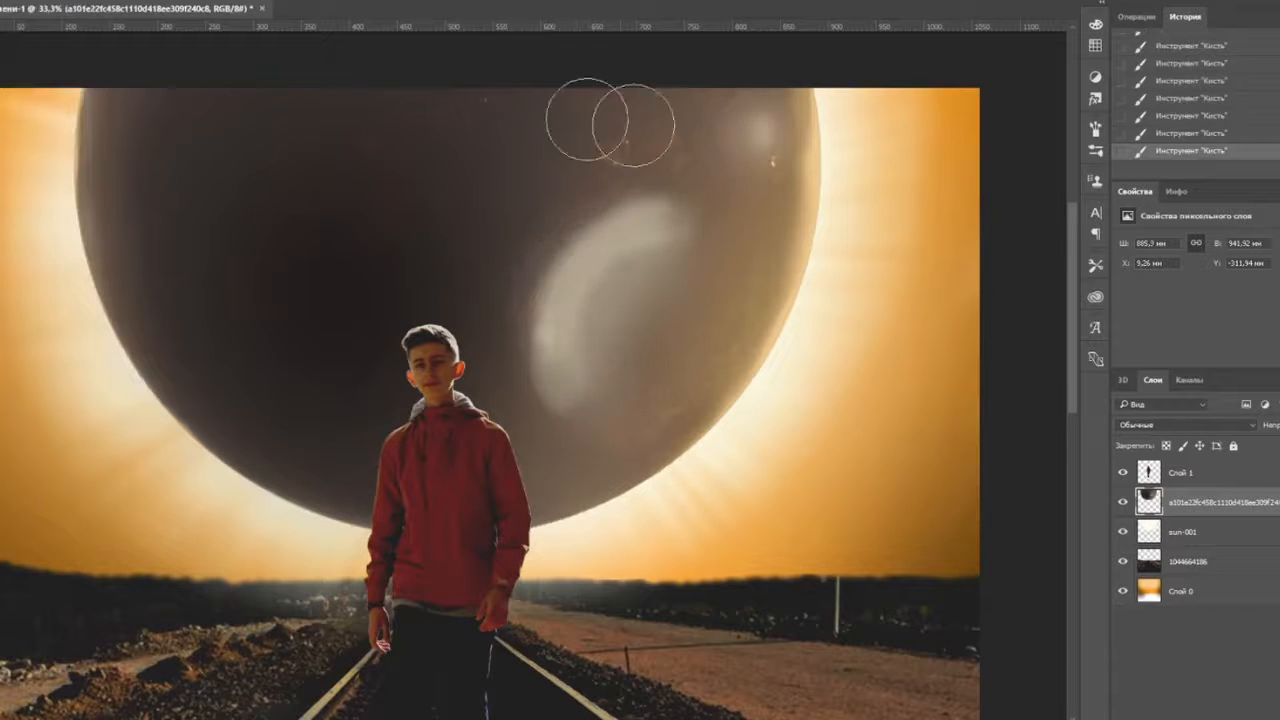
- Step back in History to remove the pale arc from the planet
key("ctrl+minus")
key("ctrl+minus")
key("ctrl+plus")
key("ctrl+plus")
key("ctrl+plus")
key("ctrl+plus")
left_click_drag(494, 160, 257, 642)
scroll(1194, 108, "up", 2)
scroll(1196, 115, "up", 3)
left_click(1198, 142)
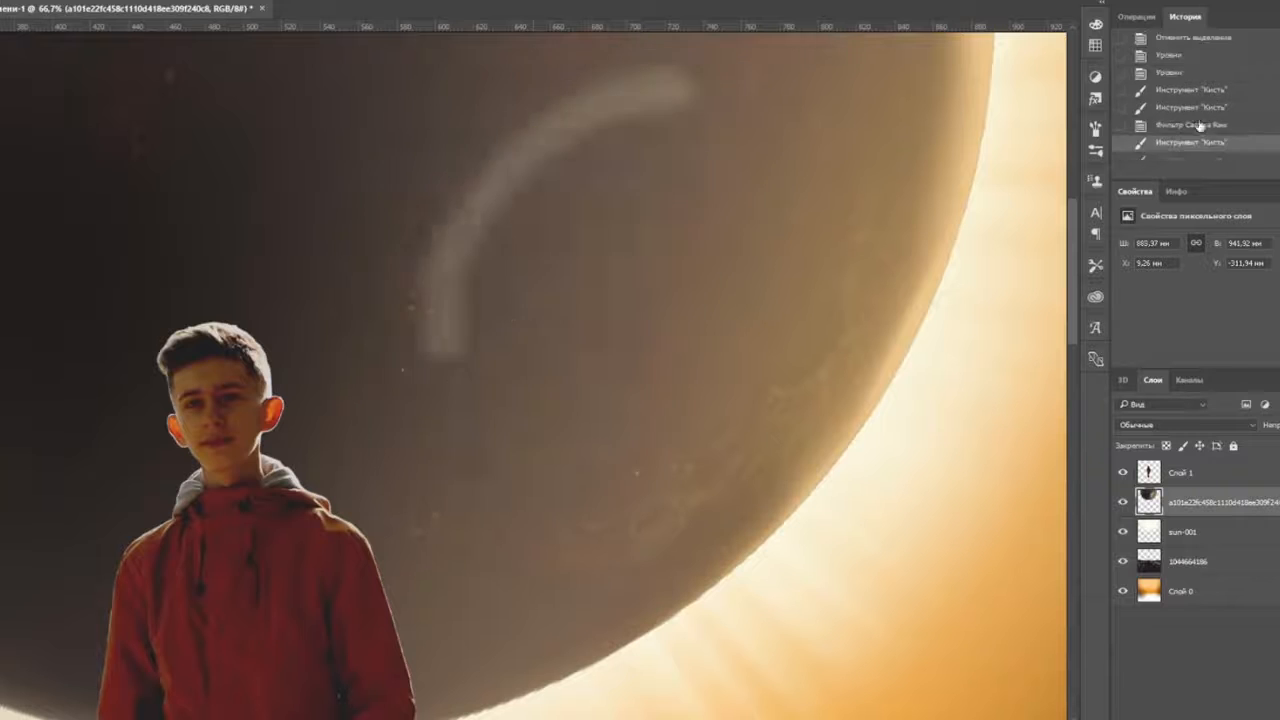
left_click(1200, 126)
- Repaint fainter pale highlight strokes on the planet, then revert to the post-Camera Raw state
left_click_drag(572, 180, 515, 390)
left_click_drag(520, 370, 565, 215)
left_click_drag(879, 157, 808, 451)
key("ctrl+minus")
key("ctrl+minus")
mouse_move(604, 436)
left_mouse_down()
mouse_move(636, 378)
mouse_move(594, 372)
left_mouse_up()
key("ctrl+plus")
mouse_move(820, 434)
left_mouse_down()
mouse_move(880, 277)
mouse_move(827, 341)
left_mouse_up()
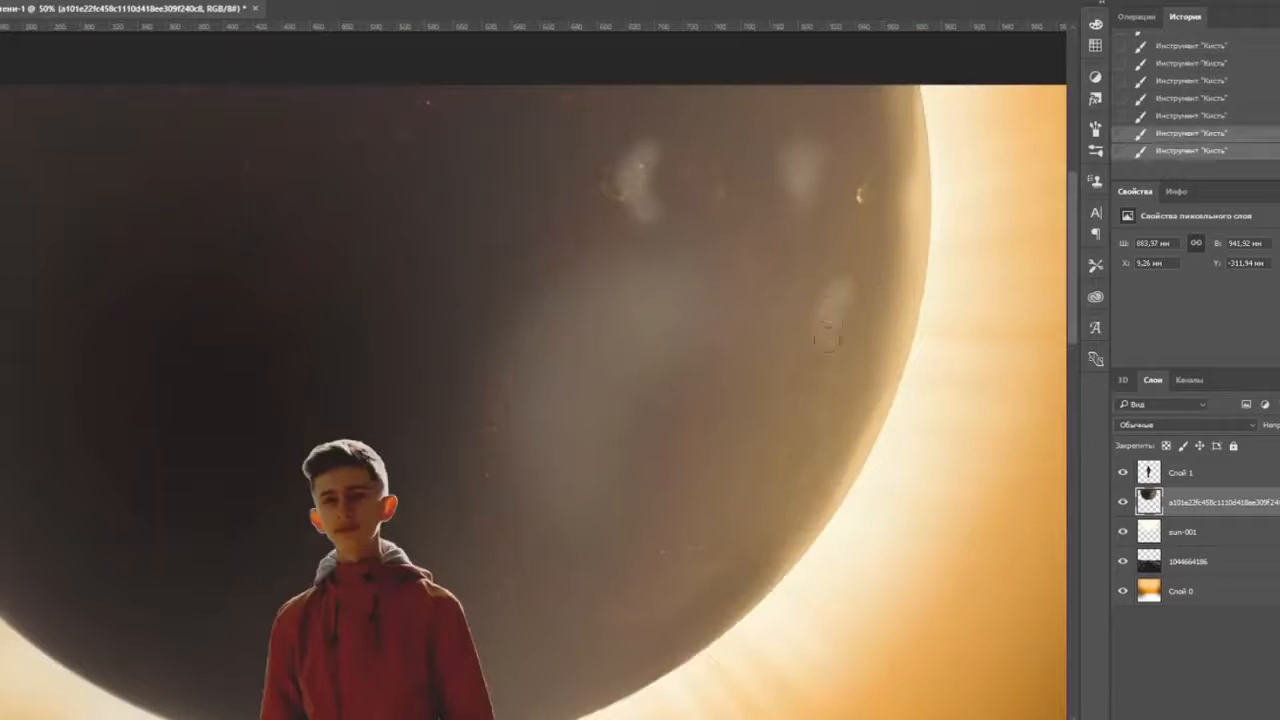
key("ctrl+minus")
key("ctrl+alt+z")
key("ctrl+alt+z")
key("ctrl+alt+z")
key("ctrl+alt+z")
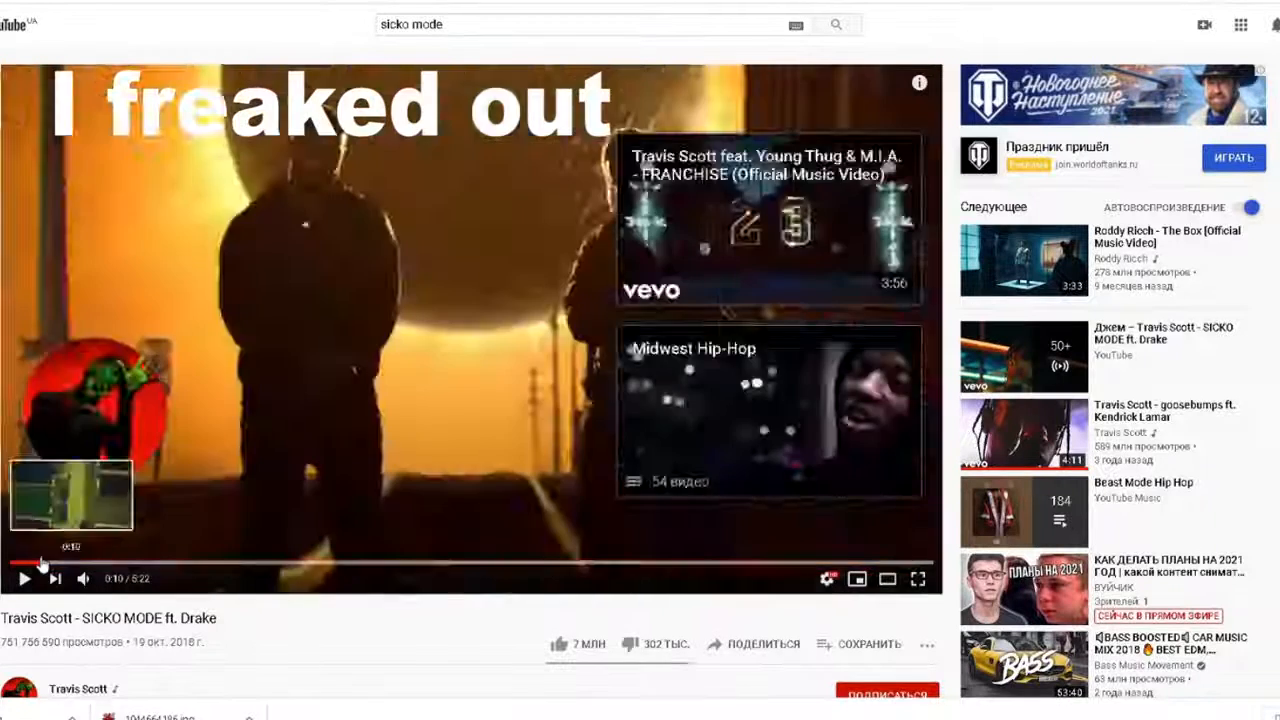
- Pause the SICKO MODE video at 0:25 on the moon scene, screenshot it, and open Screenshots
left_click(24, 579)
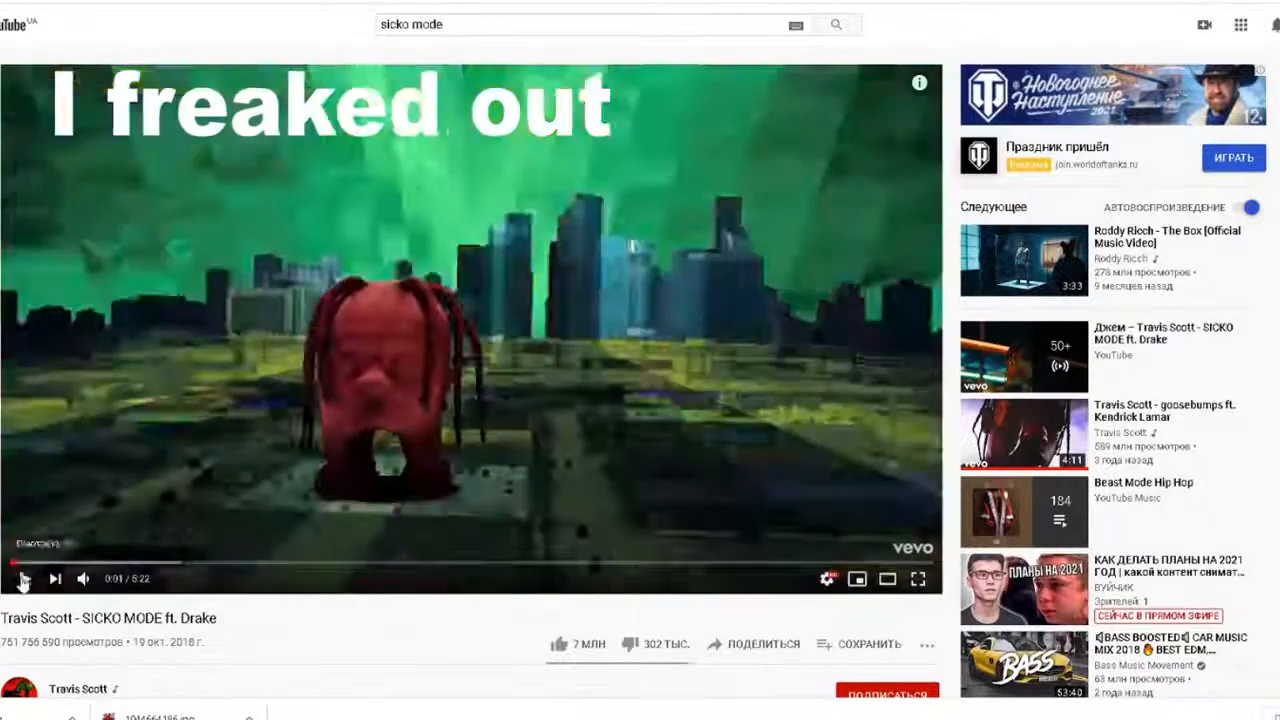
left_click(83, 563)
left_click(32, 579)
left_click(25, 582)
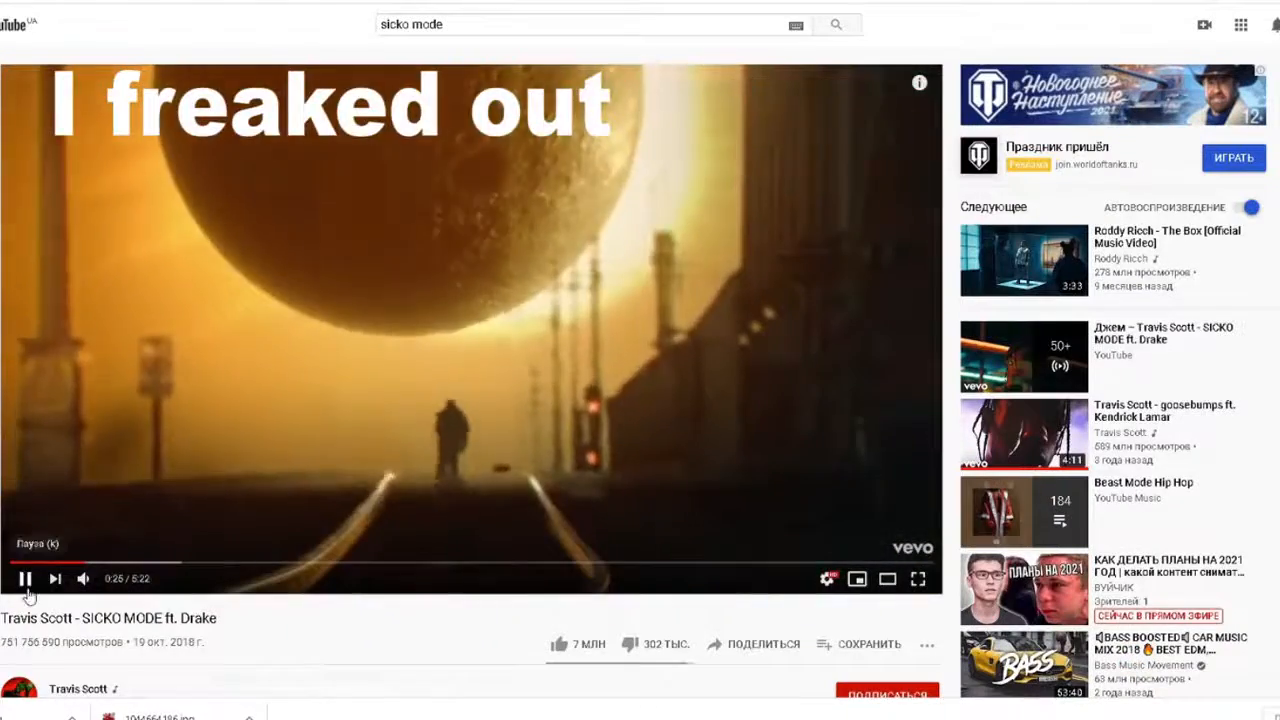
left_click(25, 582)
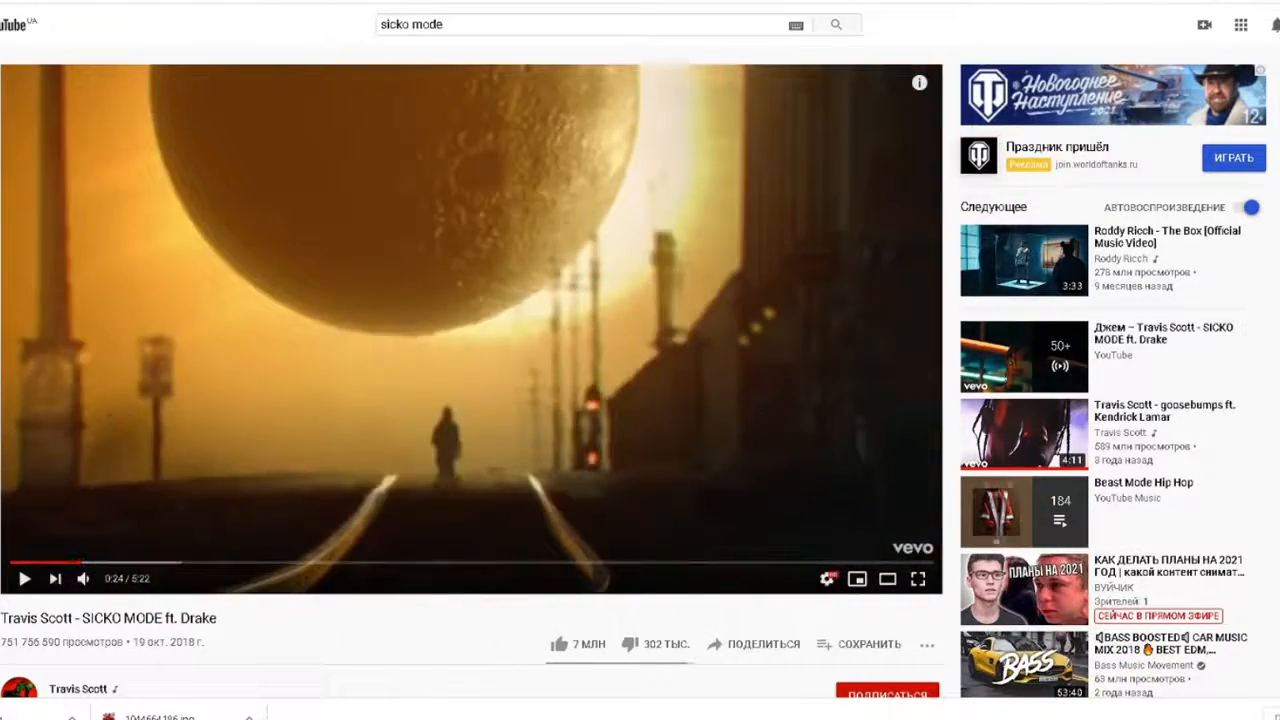
key("Print")
left_click(1180, 680)
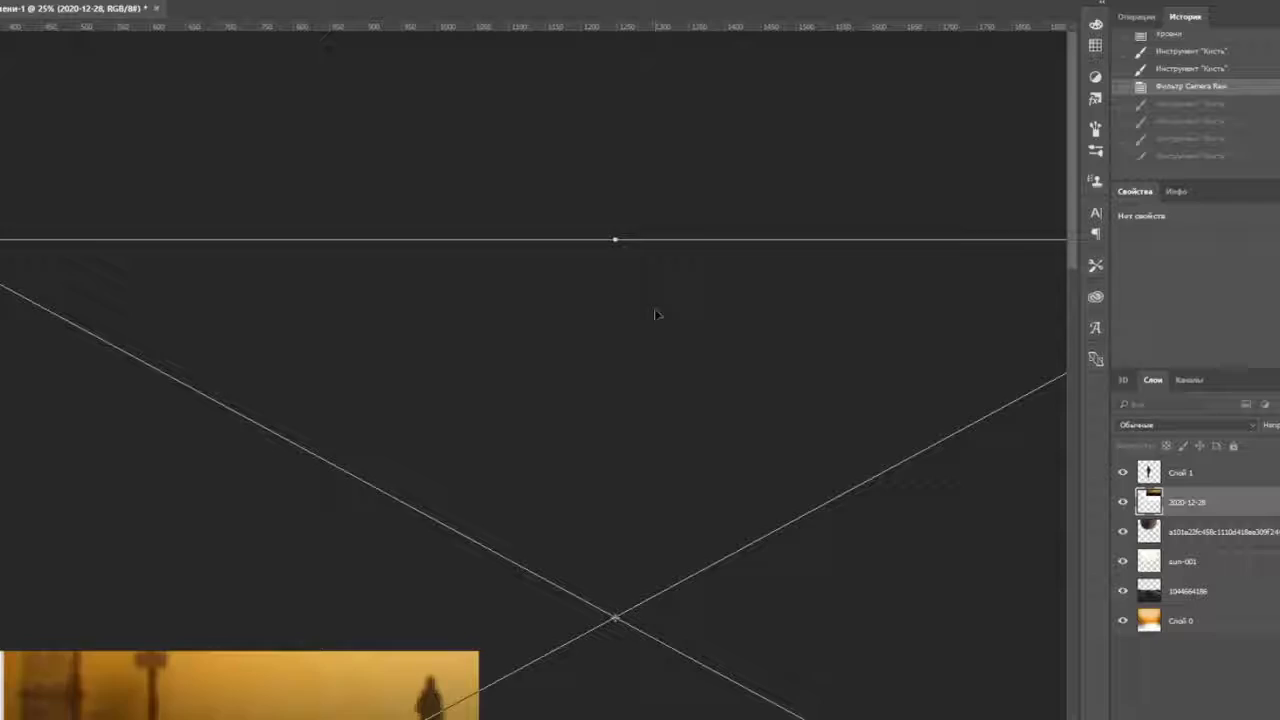
- Place the video screenshot into the composition and reposition it with Free Transform
key("ctrl+minus")
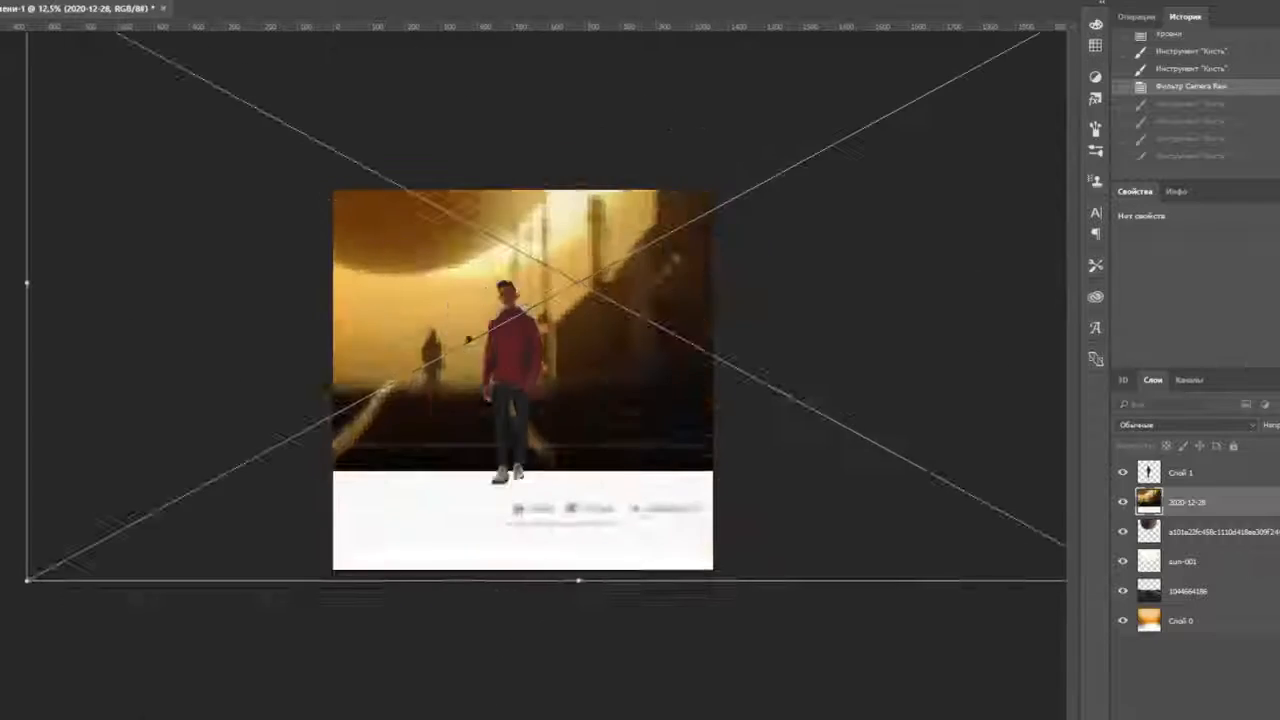
key("Return")
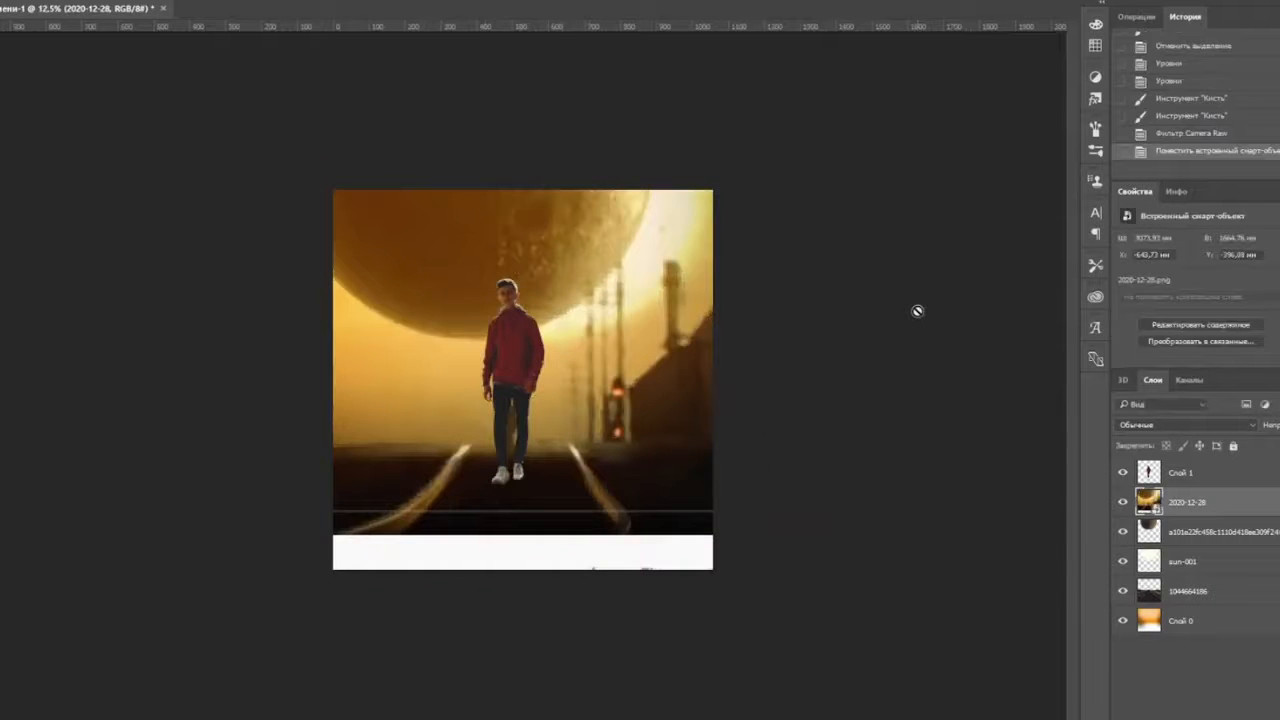
key("ctrl+plus")
key("ctrl+t")
left_click_drag(326, 88, 428, 233)
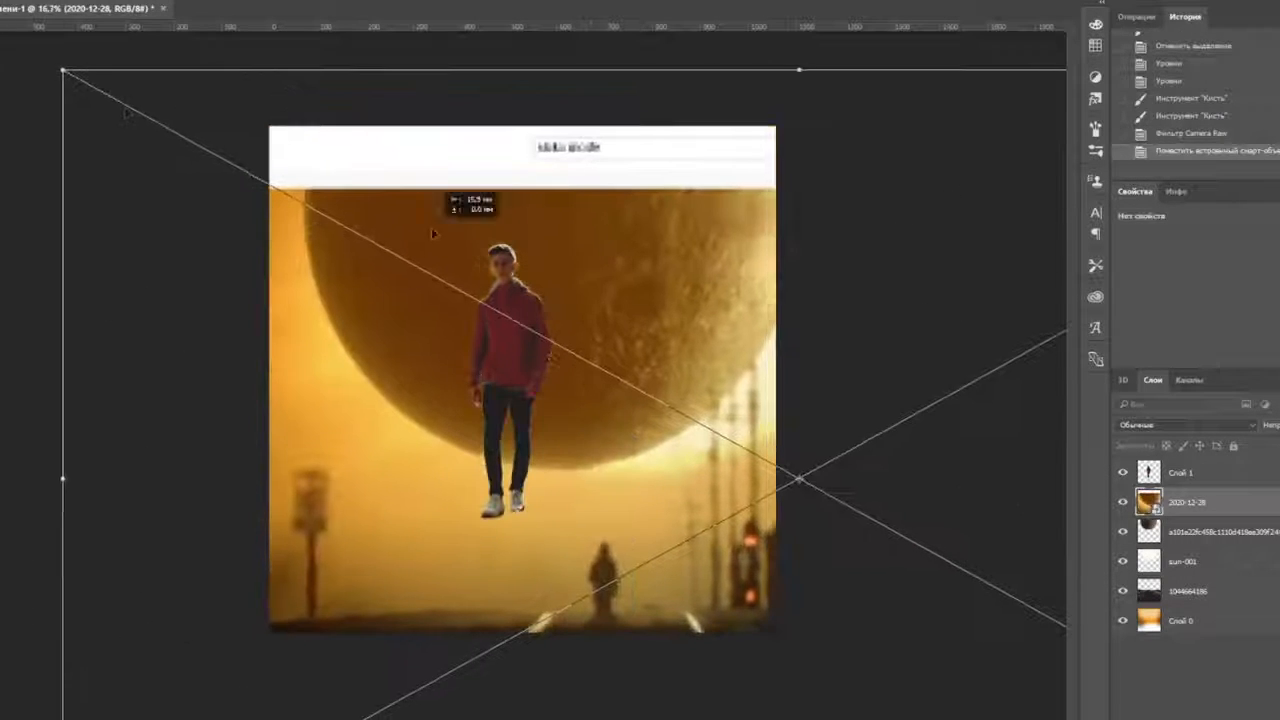
left_click_drag(608, 199, 576, 199)
key("Return")
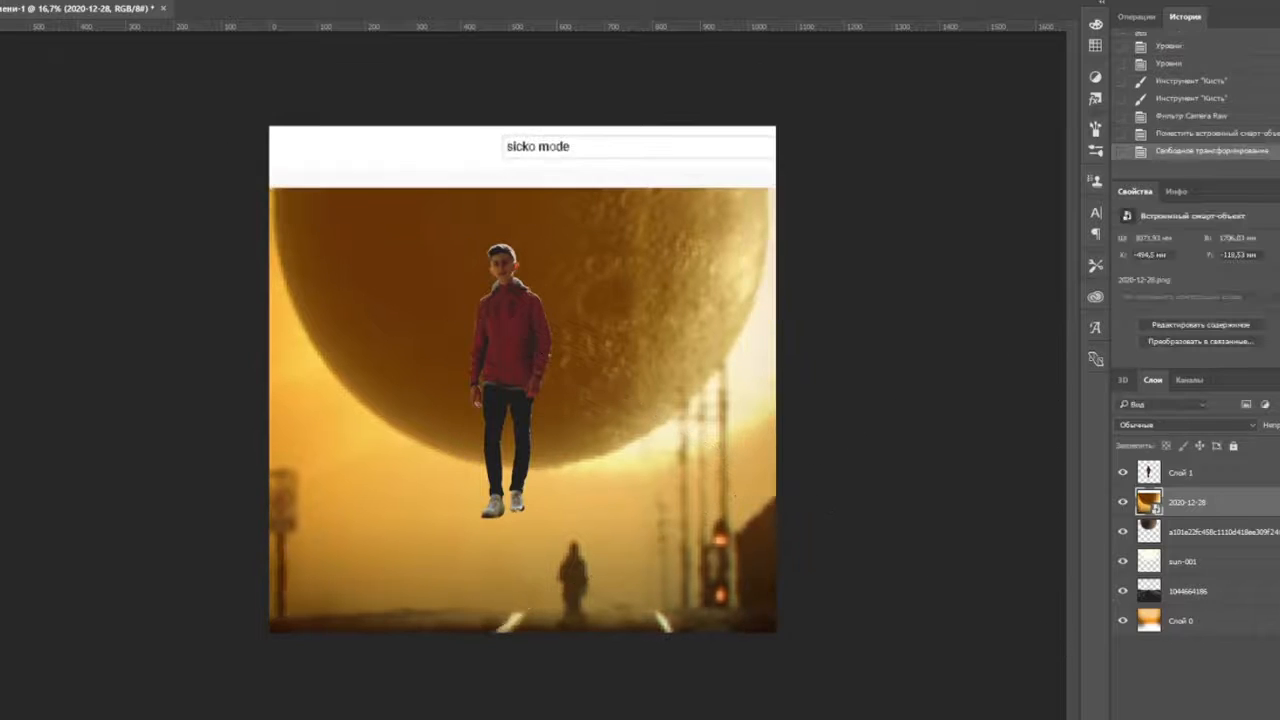
- Quick Select the moon, copy it, delete the screenshot layer, and paste the moon as a new layer
left_click_drag(686, 267, 688, 268)
left_click_drag(775, 290, 784, 210)
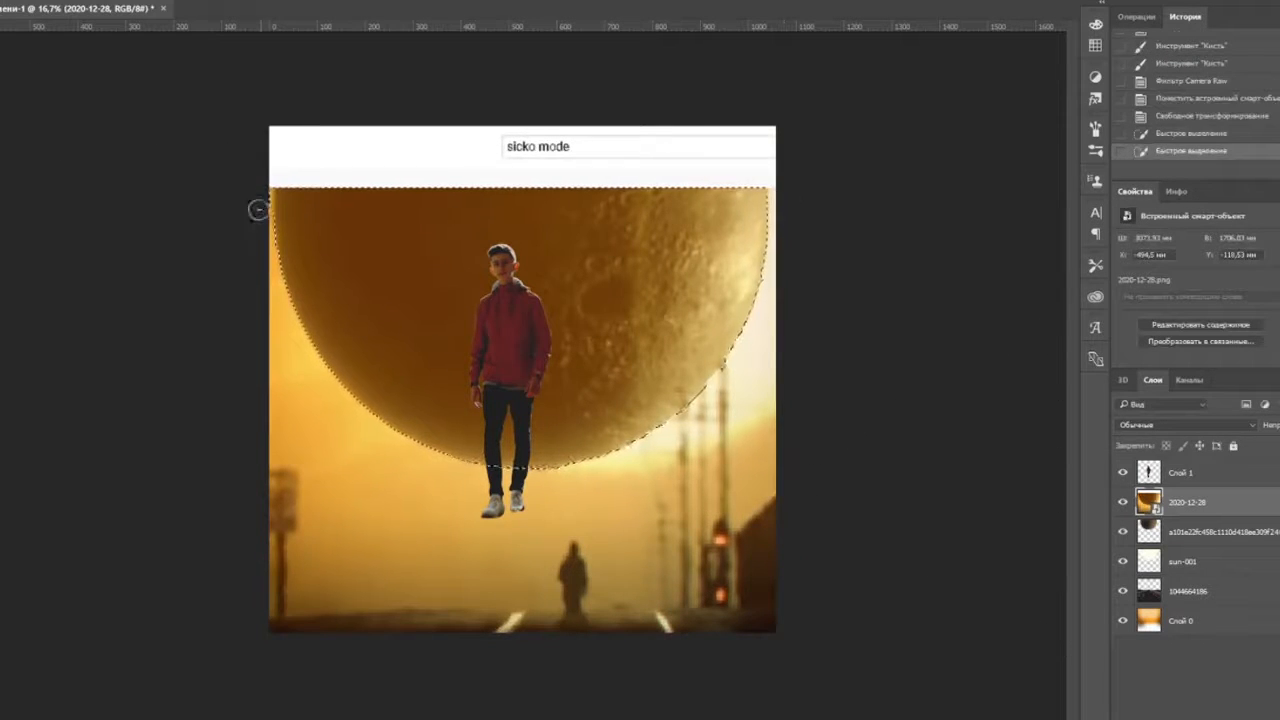
key("ctrl+d")
key("Delete")
key("ctrl+v")
- Scale and move the moon large above the horizon behind the boy
key("ctrl+t")
left_click_drag(640, 372, 640, 237)
left_click_drag(775, 383, 585, 276)
left_click_drag(465, 204, 523, 229)
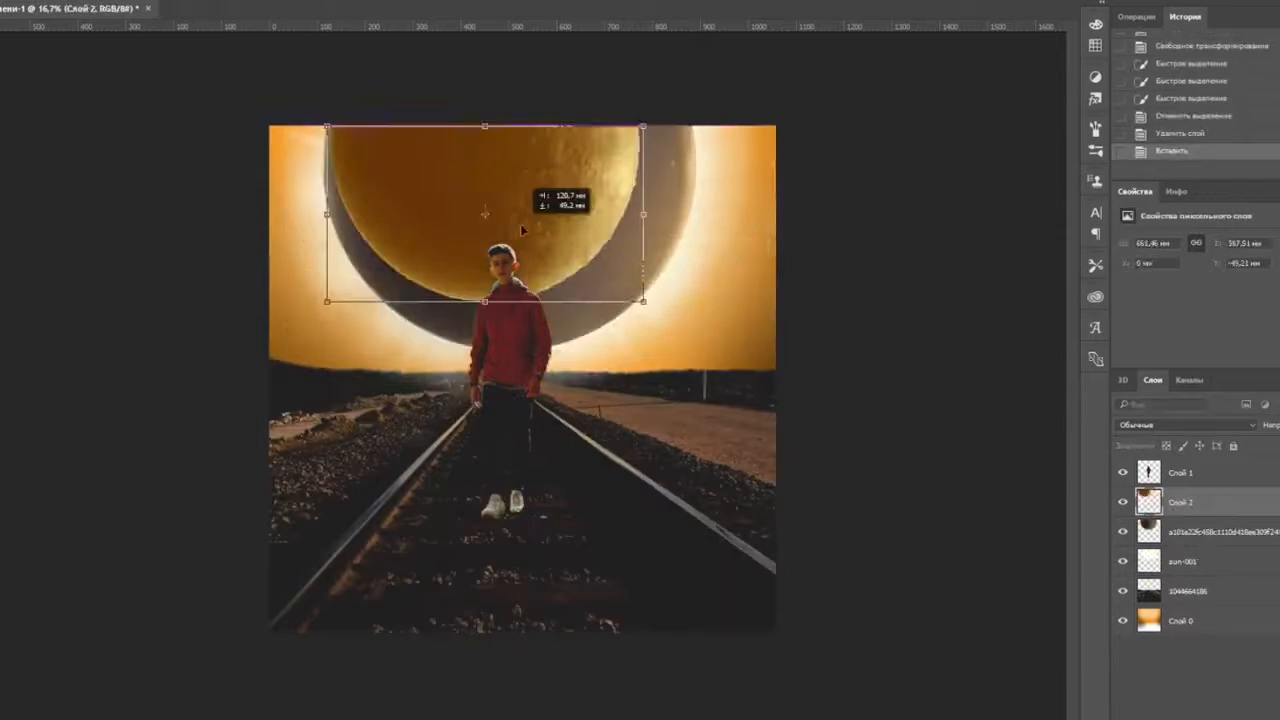
left_click_drag(643, 300, 719, 343)
left_click_drag(703, 133, 746, 130)
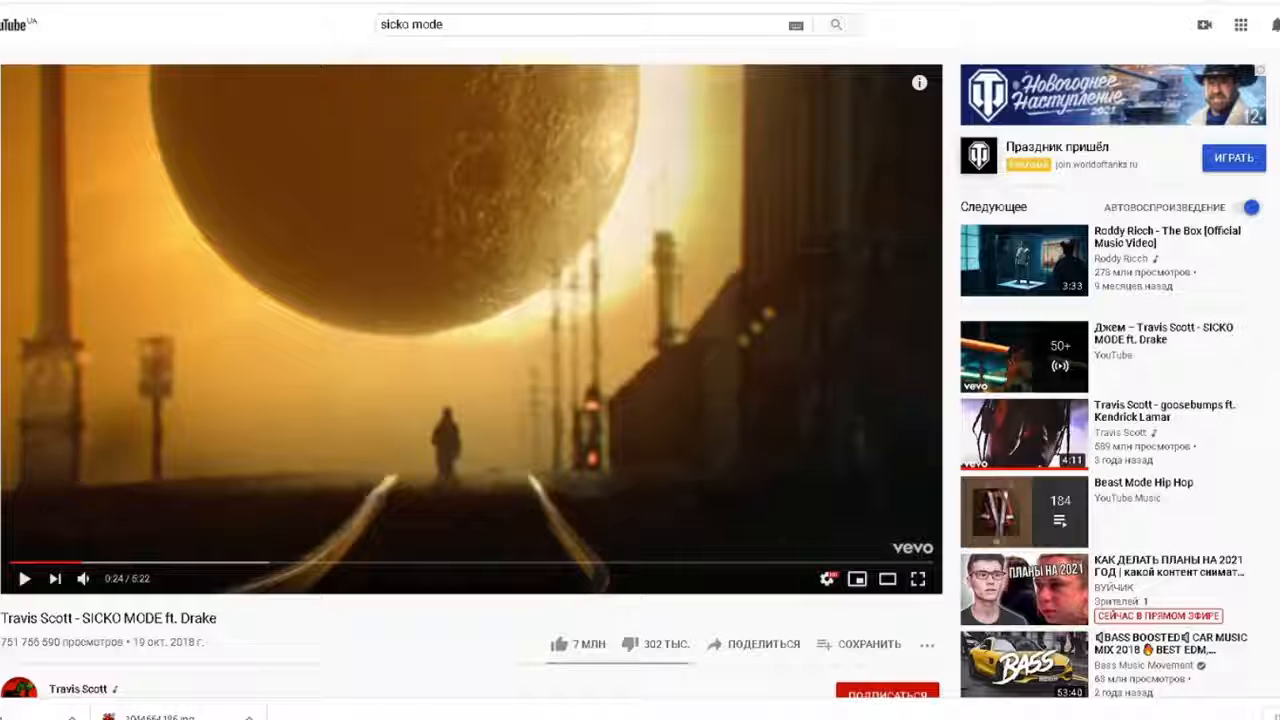
key("Return")
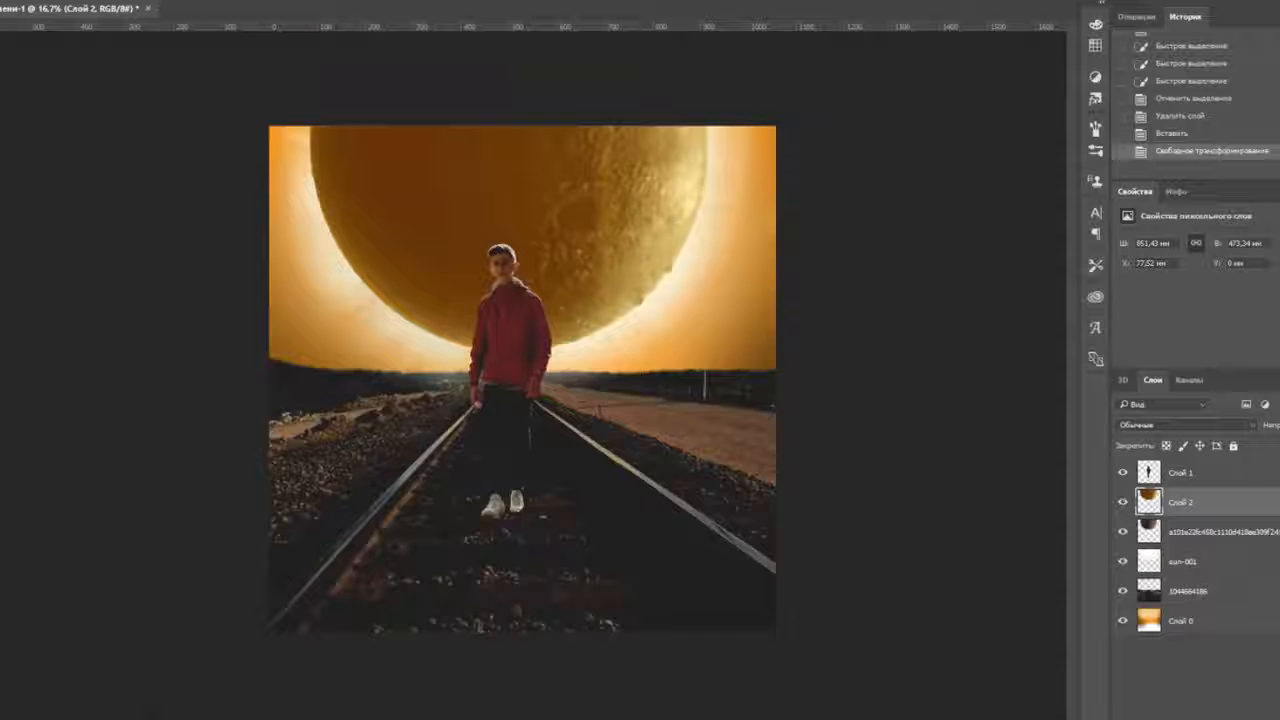
- Brighten the moon's right, left and lower edges with the brush, then deselect
key("ctrl+plus")
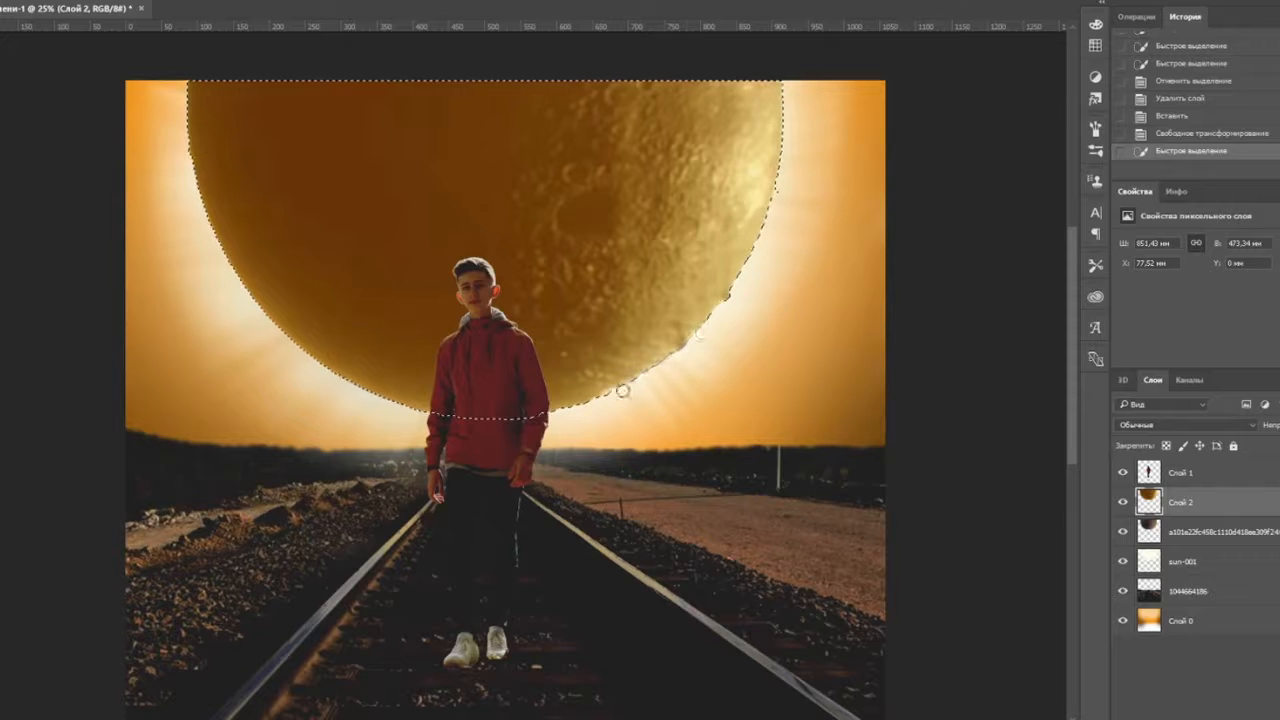
left_click_drag(751, 258, 785, 86)
left_click_drag(172, 88, 212, 254)
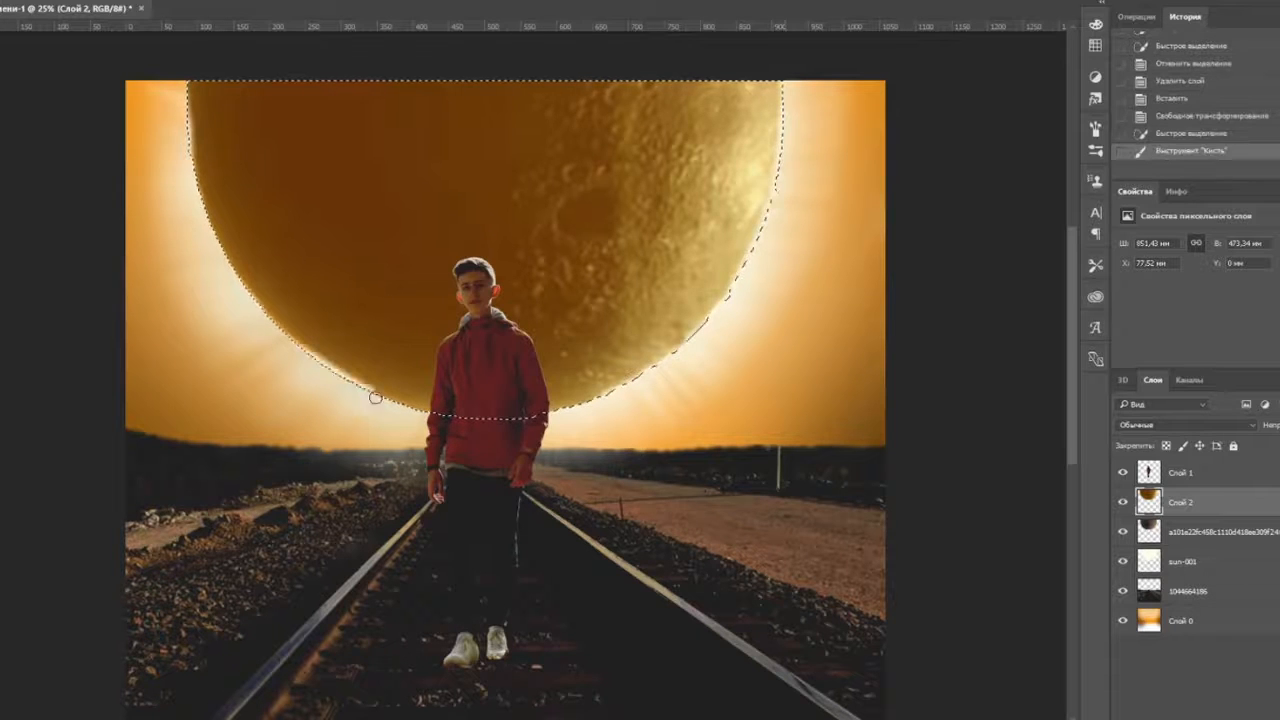
left_click_drag(375, 398, 573, 413)
key("ctrl+d")
- Apply Brightness/Contrast to the boy's layer Слой 1, lowering contrast and slightly raising brightness
scroll(500, 124, "down", 1)
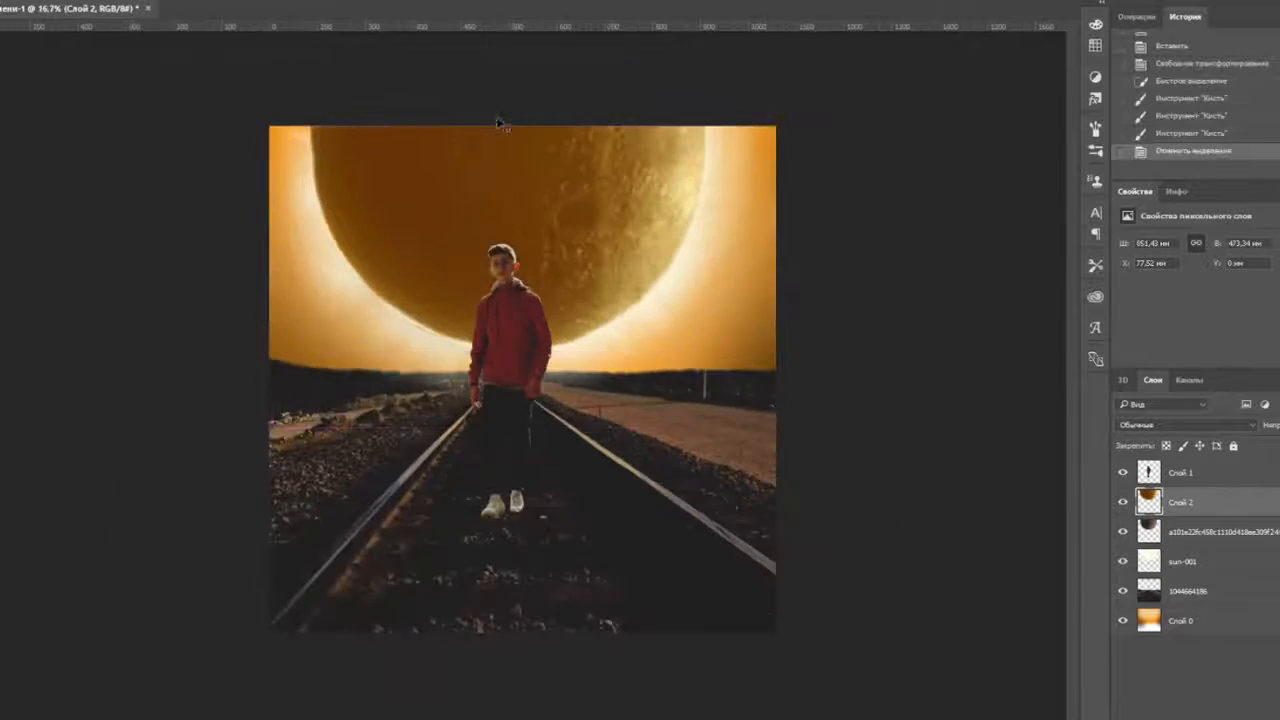
left_click(526, 718)
left_click(526, 718)
left_click(526, 718)
left_click(526, 718)
left_click(1208, 473)
left_click(88, 1)
mouse_move(95, 1)
left_click(380, 1)
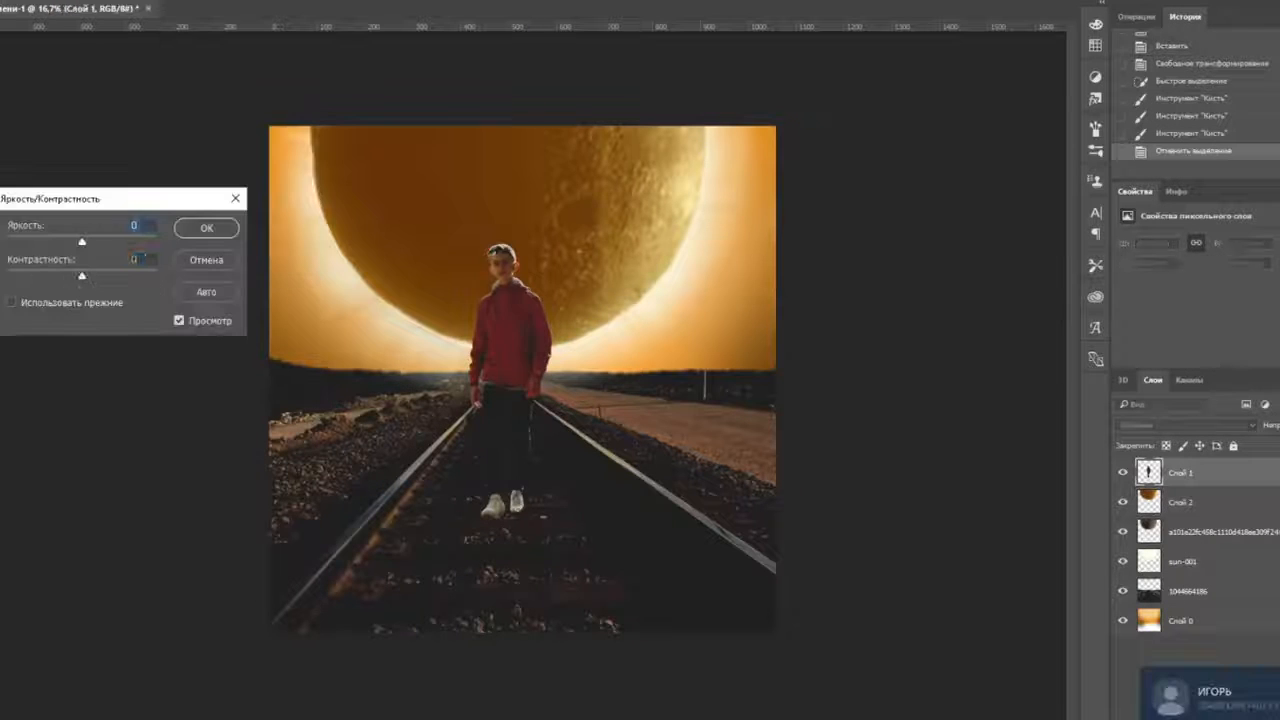
left_click_drag(82, 277, 6, 279)
left_click_drag(82, 243, 95, 243)
left_click(206, 228)
- Apply Levels to Слой 1, adjusting the black input and output sliders
left_click(88, 1)
left_click(382, 15)
left_click_drag(994, 440, 973, 438)
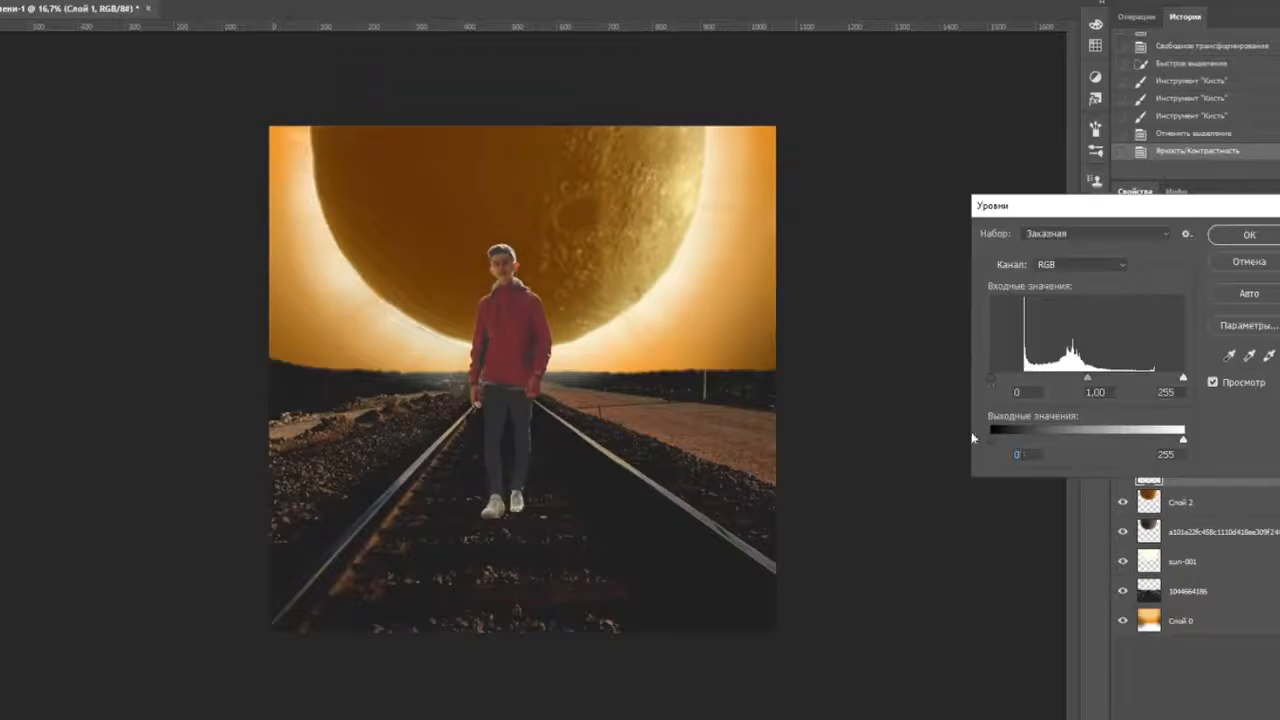
left_click_drag(992, 378, 1013, 379)
left_click_drag(994, 440, 1015, 441)
left_click_drag(1013, 379, 1048, 379)
left_click_drag(1011, 440, 1022, 441)
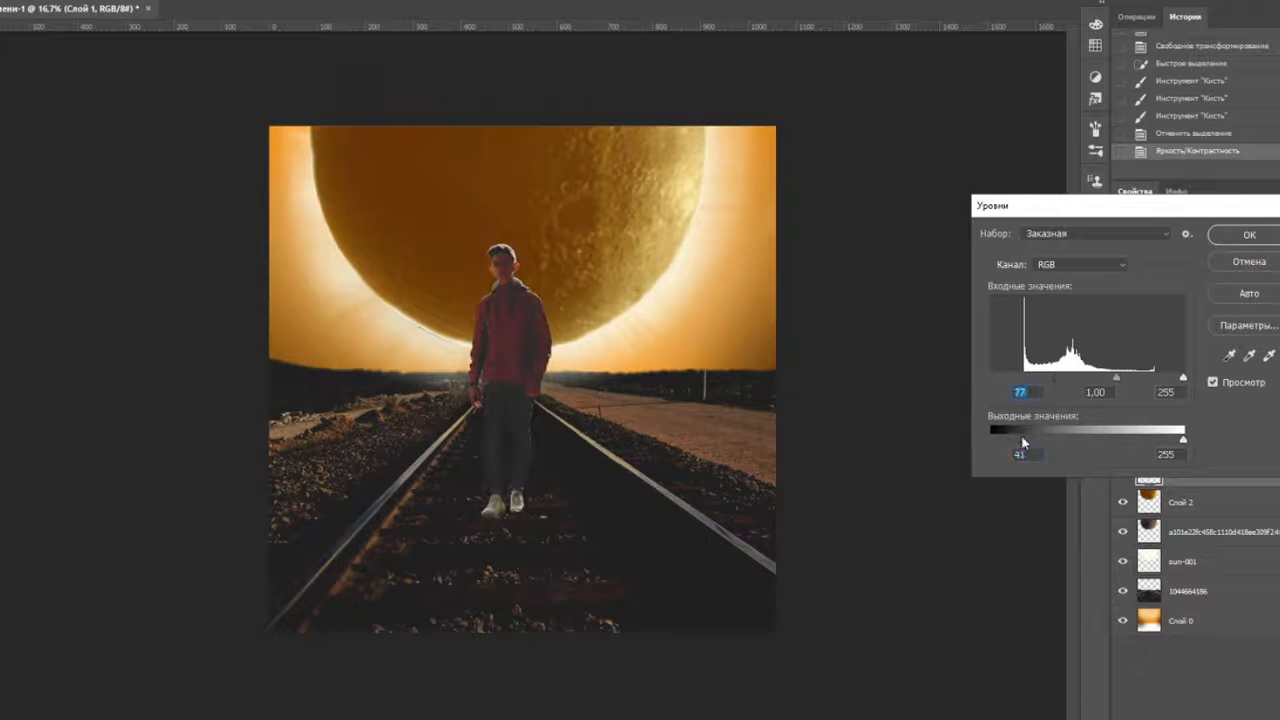
key("Return")
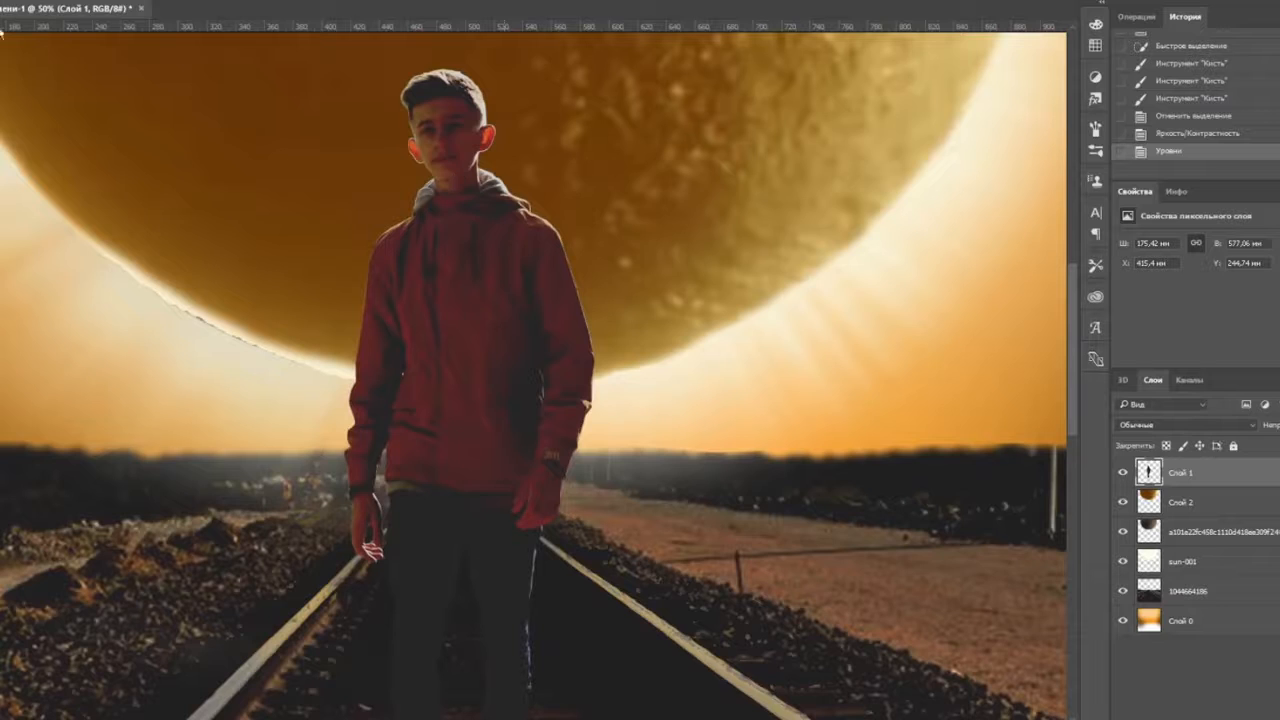
- Delete the unused layer below the moon layer Слой 2 and zoom in on the boy
left_click(1185, 503)
left_click(1197, 533)
key("Delete")
key("ctrl+minus")
key("ctrl+minus")
key("ctrl+plus")
key("ctrl+plus")
key("ctrl+plus")
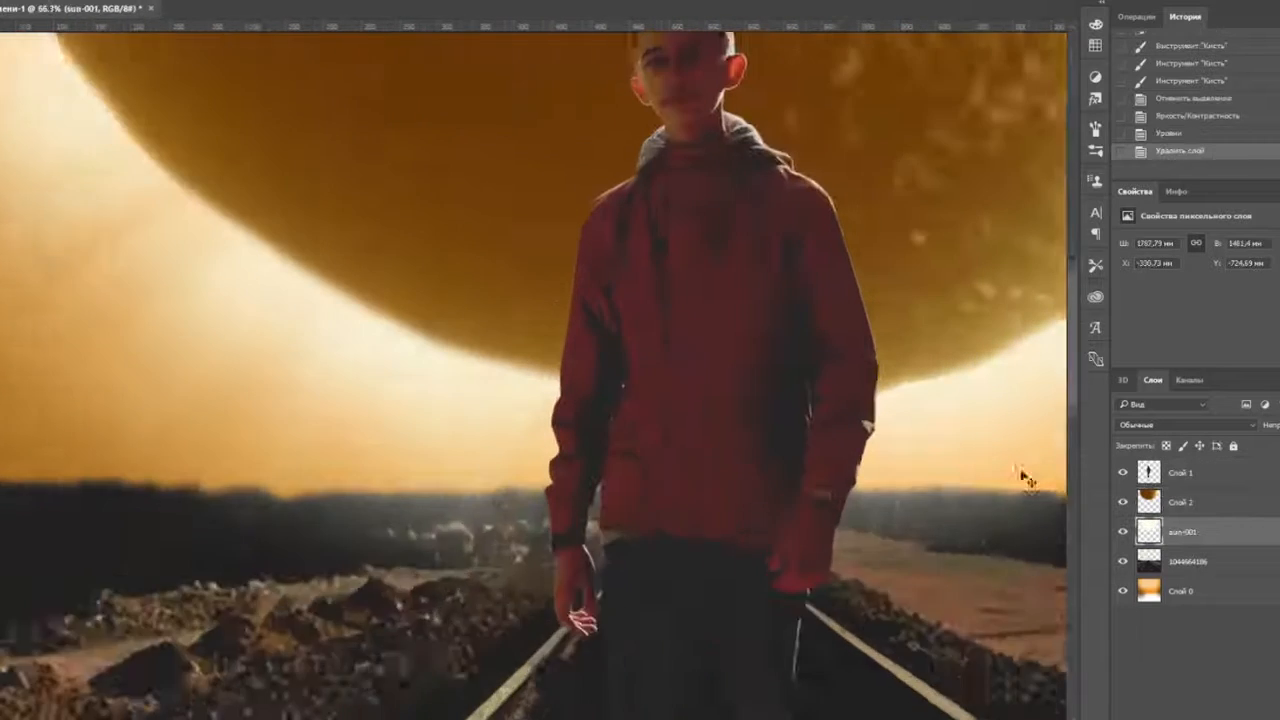
left_click_drag(1022, 476, 867, 579)
- Quick Select the boy's whole figure, head to legs, on Слой 1
left_click_drag(591, 604, 585, 606)
key("ctrl+minus")
key("ctrl+d")
left_click(1185, 473)
left_click_drag(545, 250, 626, 629)
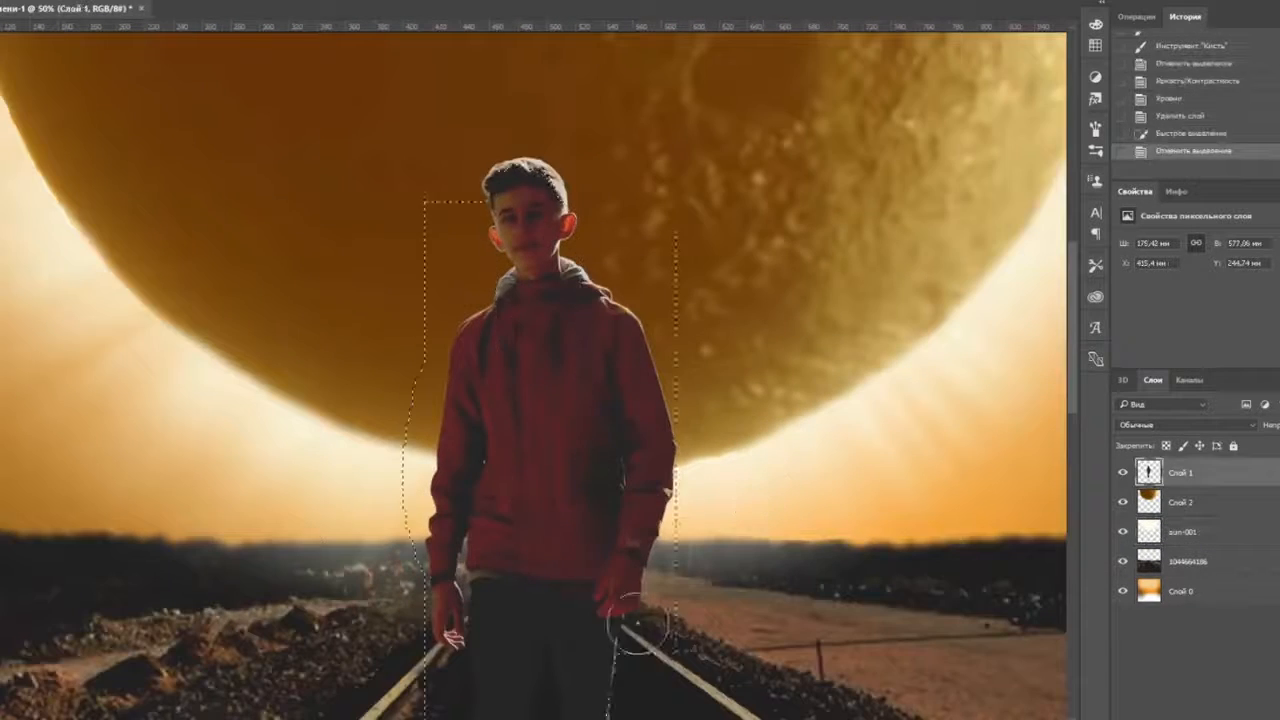
left_click_drag(738, 521, 678, 176)
left_click_drag(520, 400, 524, 590)
left_click_drag(580, 210, 536, 635)
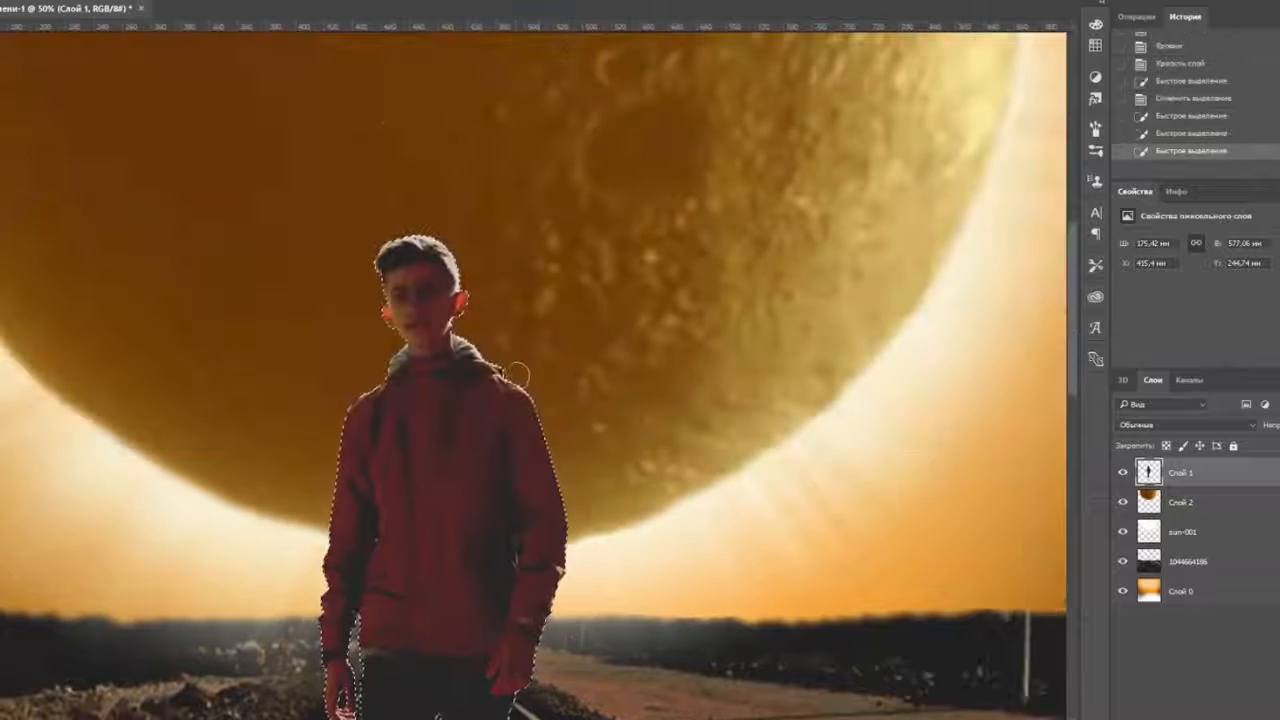
- Paint soft light along the edges of the boy's head, neck and arms
left_click_drag(479, 322, 440, 244)
left_click_drag(709, 480, 705, 238)
mouse_move(324, 350)
left_mouse_down()
mouse_move(335, 440)
mouse_move(322, 226)
mouse_move(346, 140)
mouse_move(392, 94)
left_mouse_up()
left_click_drag(370, 50, 464, 186)
left_click_drag(653, 385, 640, 536)
left_click_drag(640, 540, 601, 332)
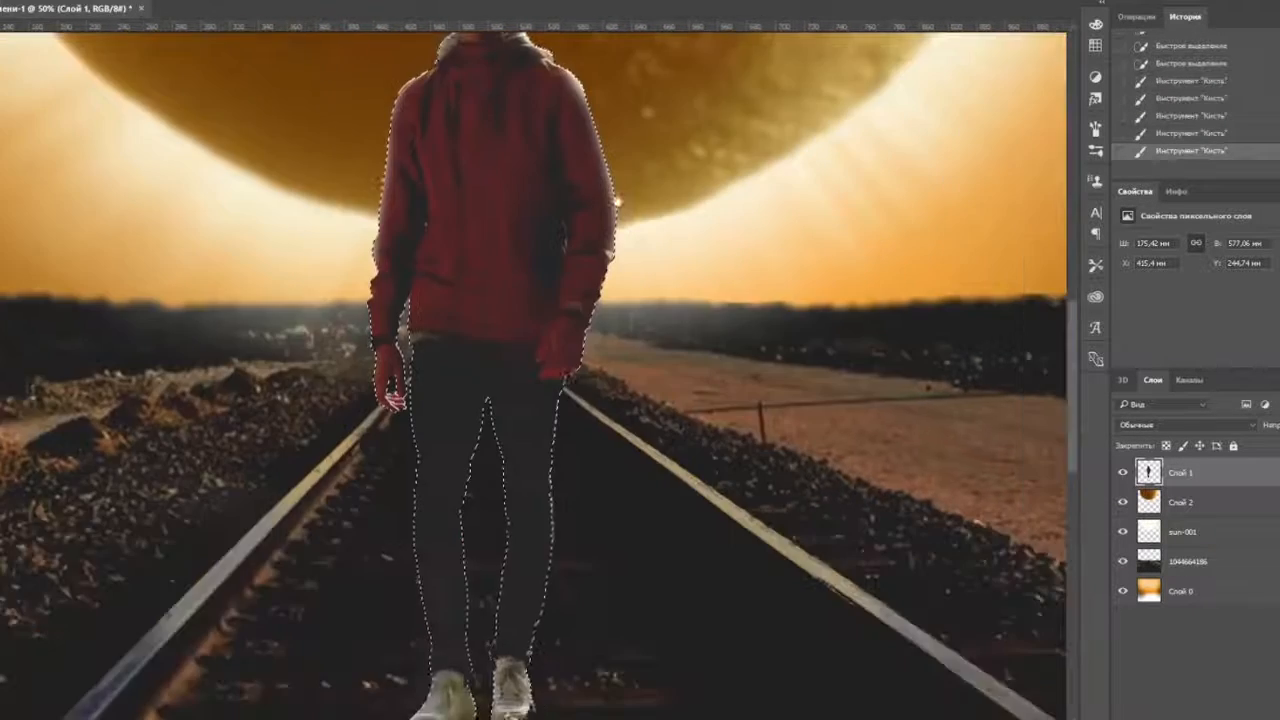
key("ctrl+minus")
key("ctrl+minus")
key("ctrl+minus")
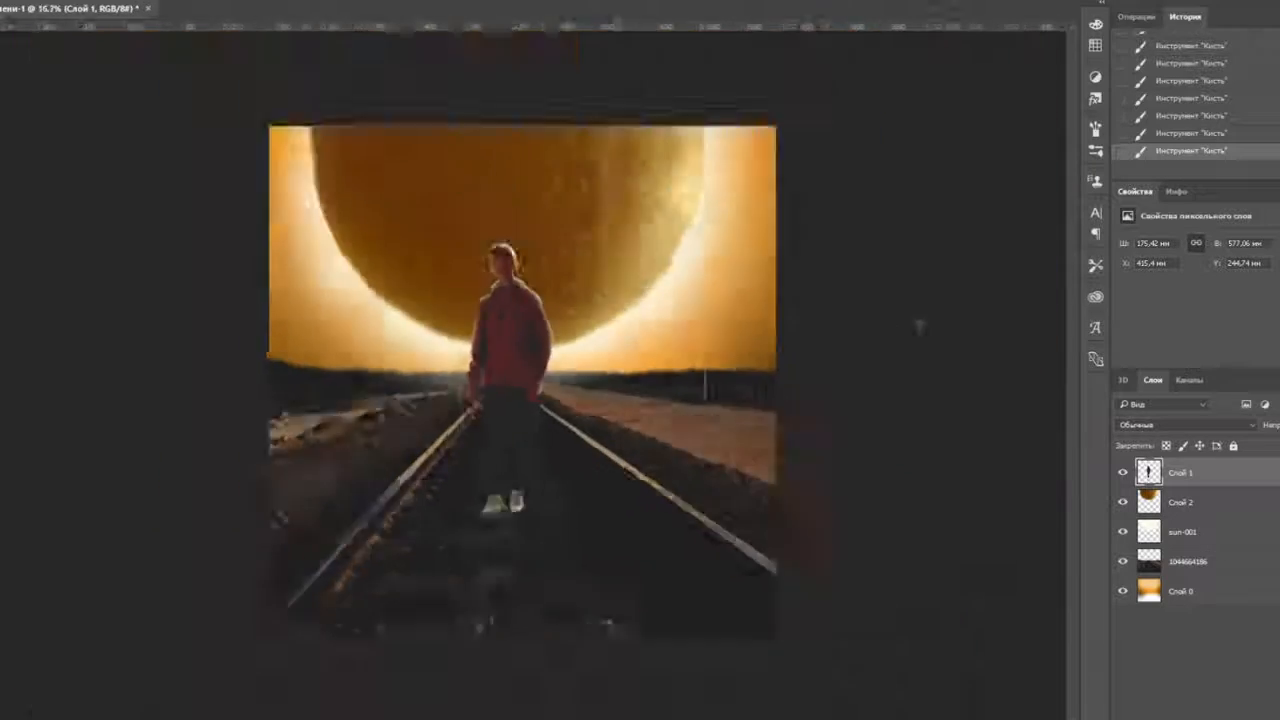
key("ctrl+plus")
key("ctrl+plus")
key("ctrl+plus")
left_click_drag(573, 457, 591, 332)
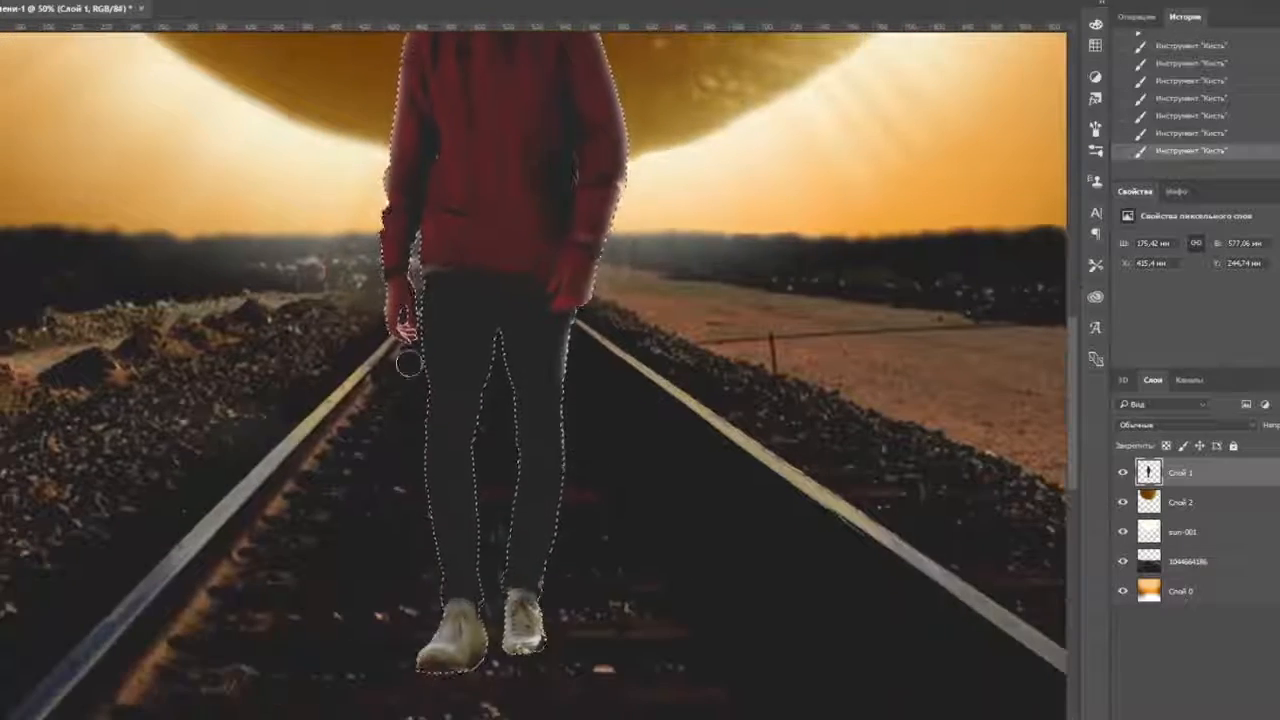
key("ctrl+minus")
key("ctrl+minus")
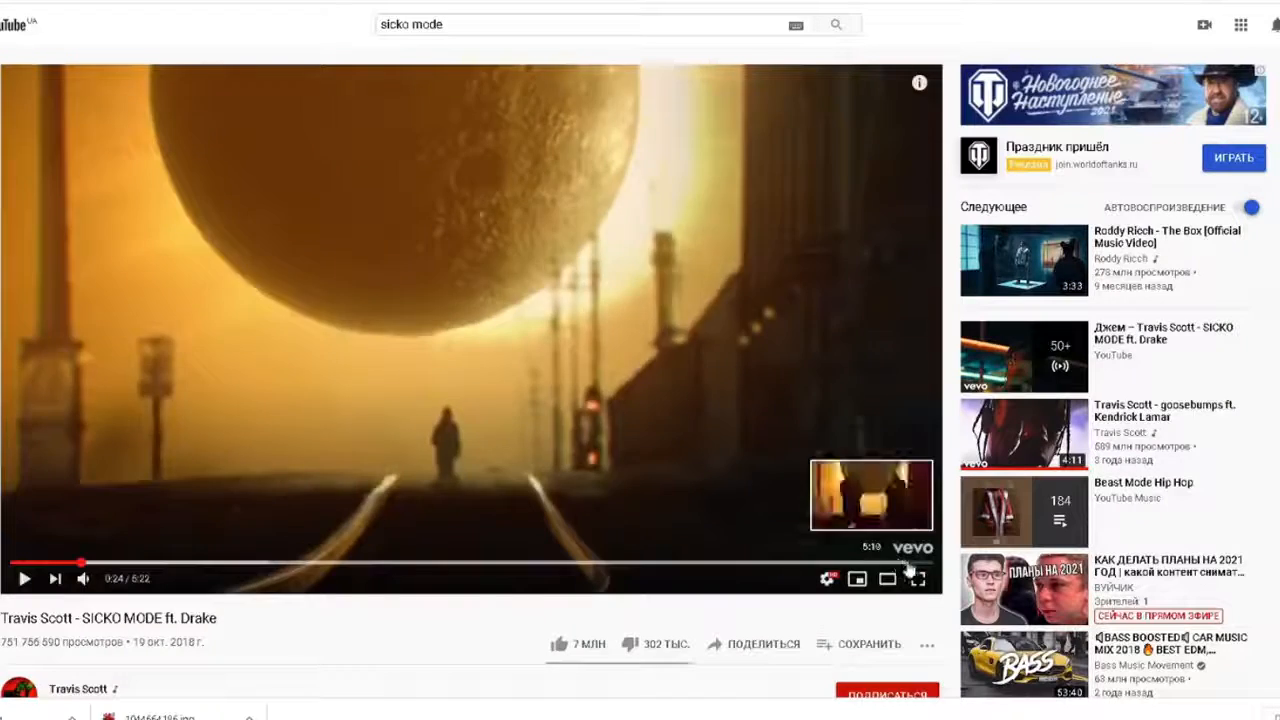
- Switch to the reference video and back to compare the composition
left_click(908, 566)
mouse_move(526, 717)
left_click(524, 690)
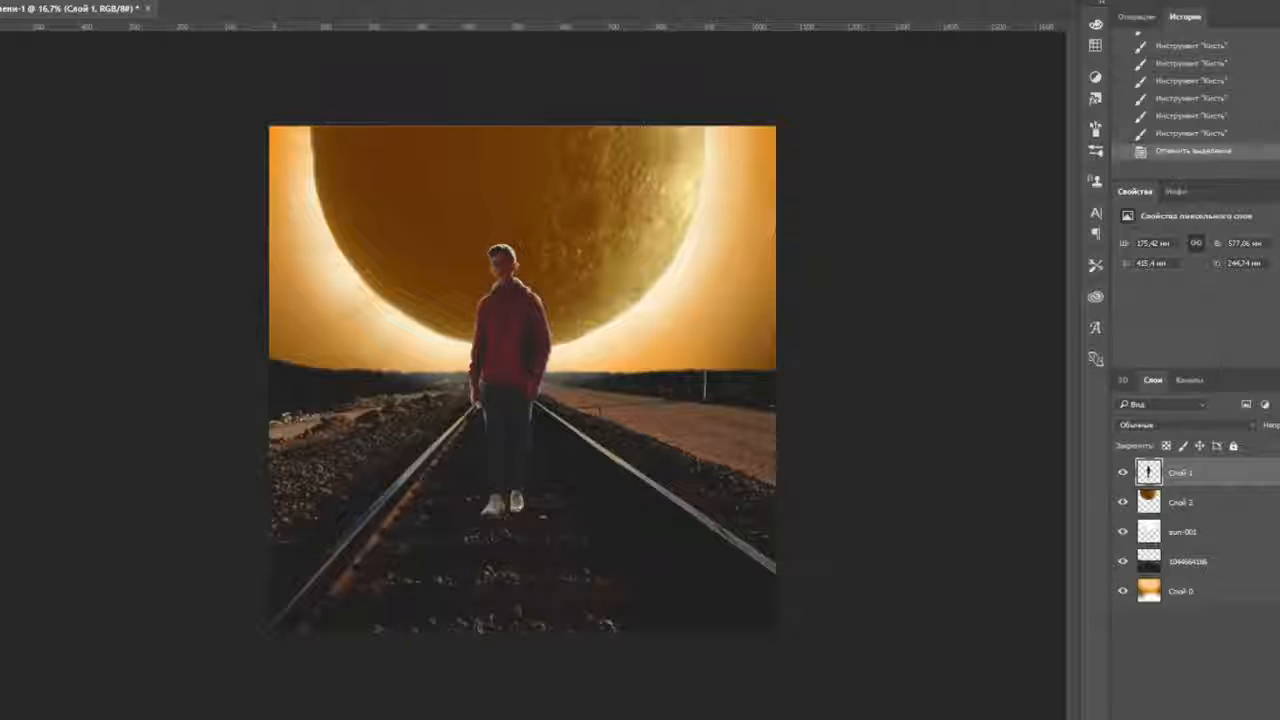
- Save the composition as a PSD file with Save As
left_click(518, 690)
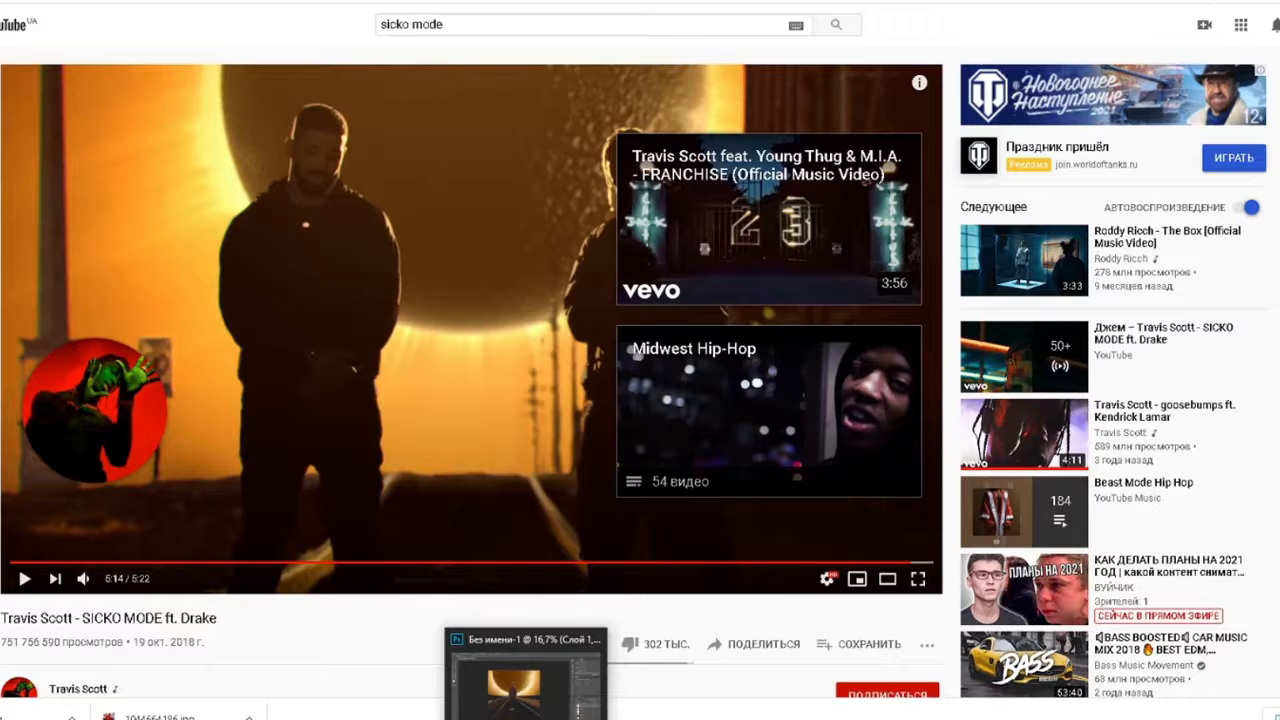
left_click(577, 706)
left_click(1279, 380)
left_click(1, 1)
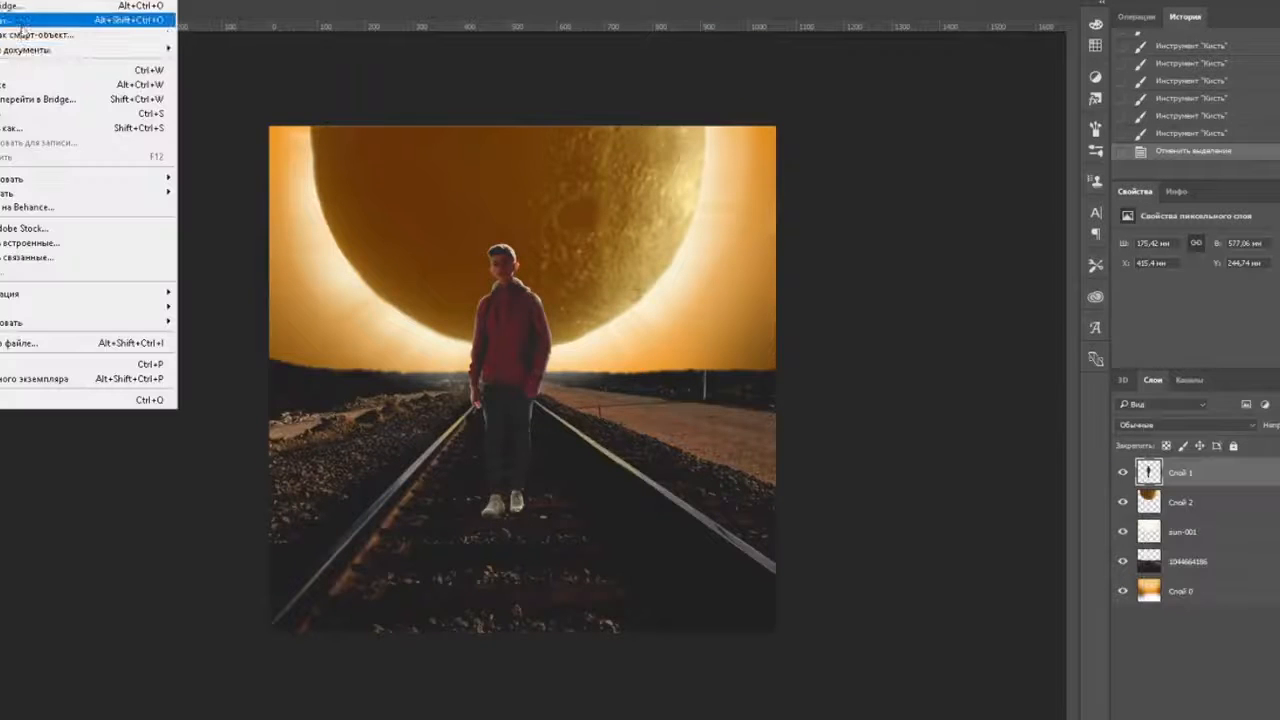
left_click(20, 21)
left_click(966, 694)
left_click(863, 196)
- Merge the visible layers and open Camera Raw Filter, warming the Temperature
left_click(1279, 380)
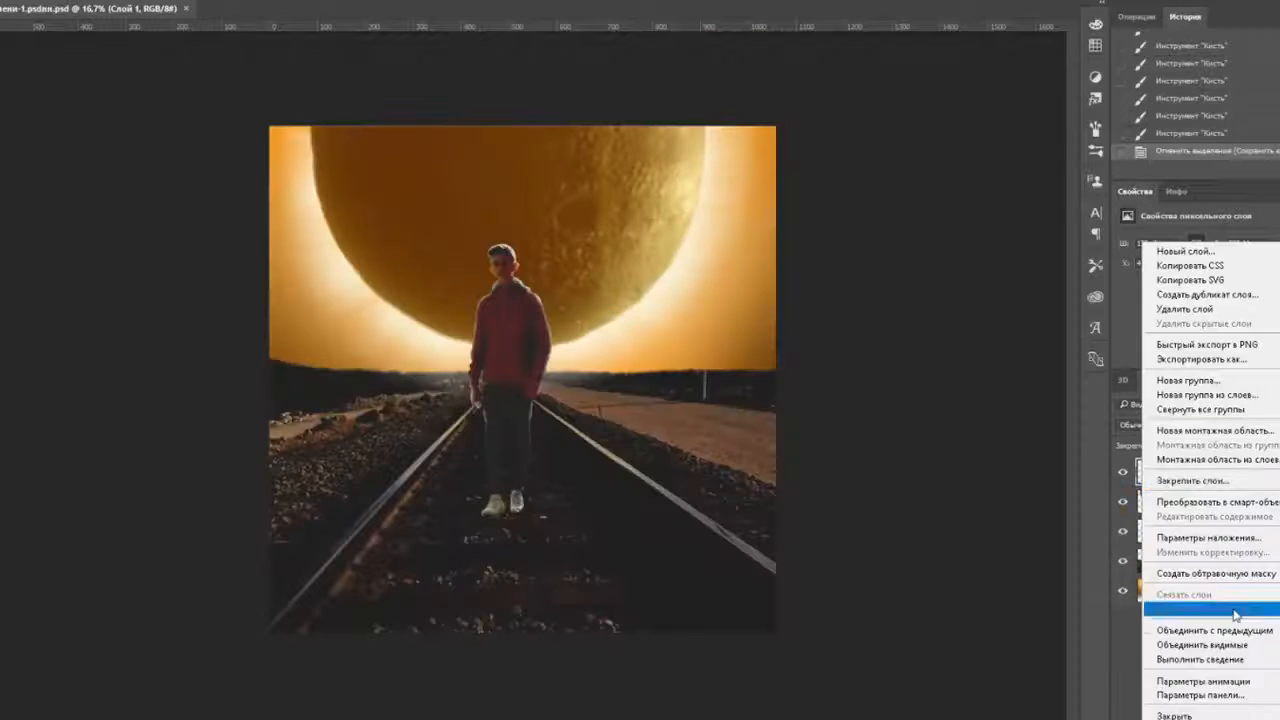
left_click(1235, 645)
left_click(277, 1)
left_click(317, 45)
left_click_drag(967, 219, 978, 246)
- In Camera Raw, set Exposure -0,90, lower Contrast, Highlights +51 and Whites +14
left_click(955, 295)
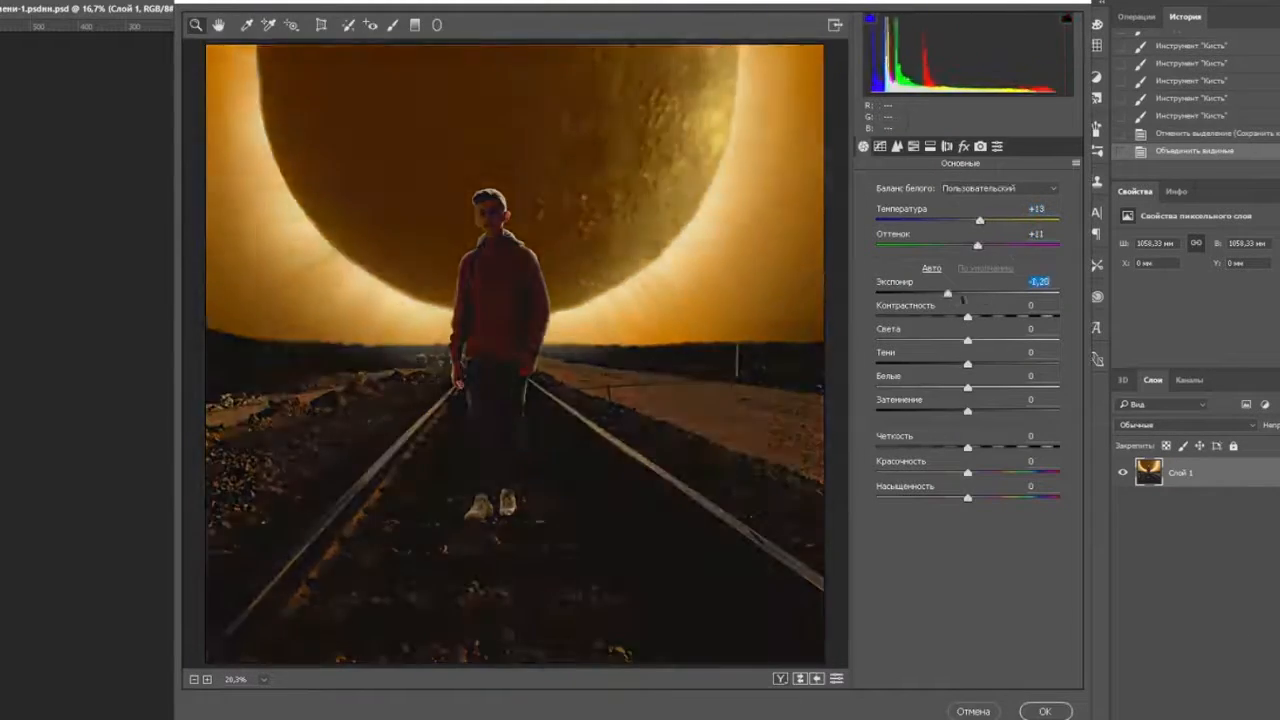
left_click_drag(995, 318, 902, 317)
left_click_drag(954, 294, 950, 318)
left_click_drag(958, 294, 951, 294)
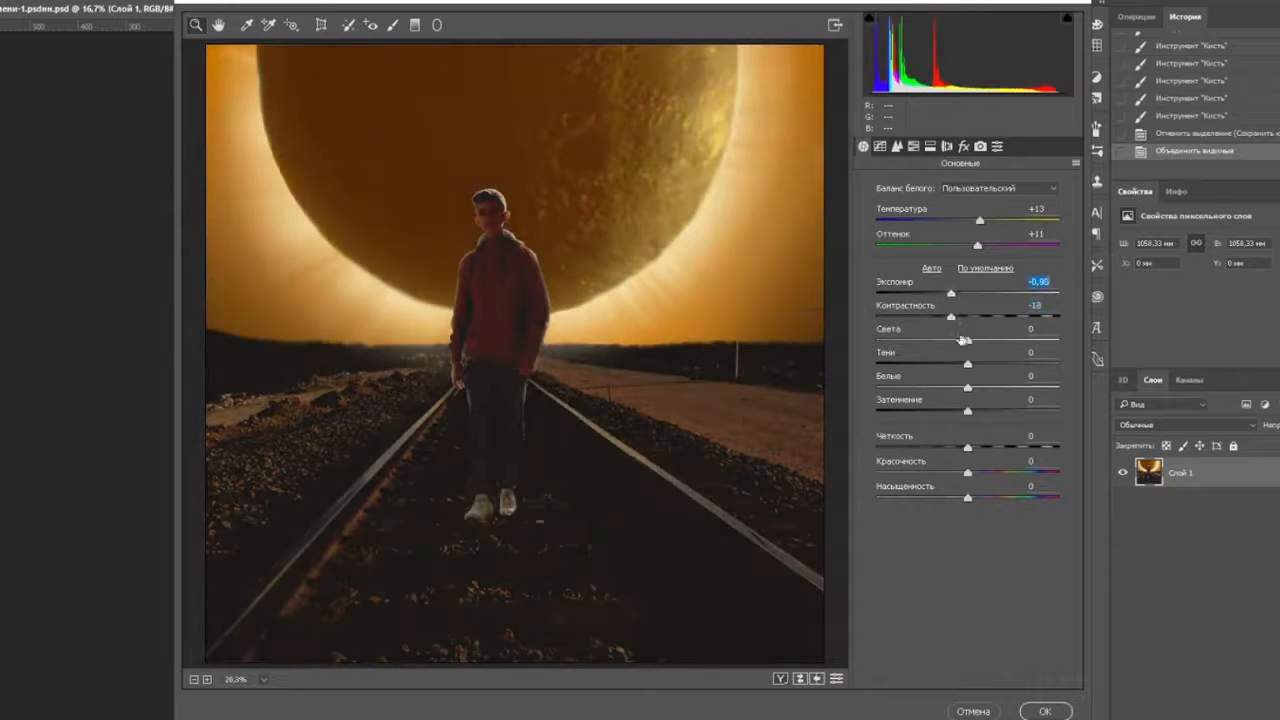
left_click_drag(967, 341, 928, 363)
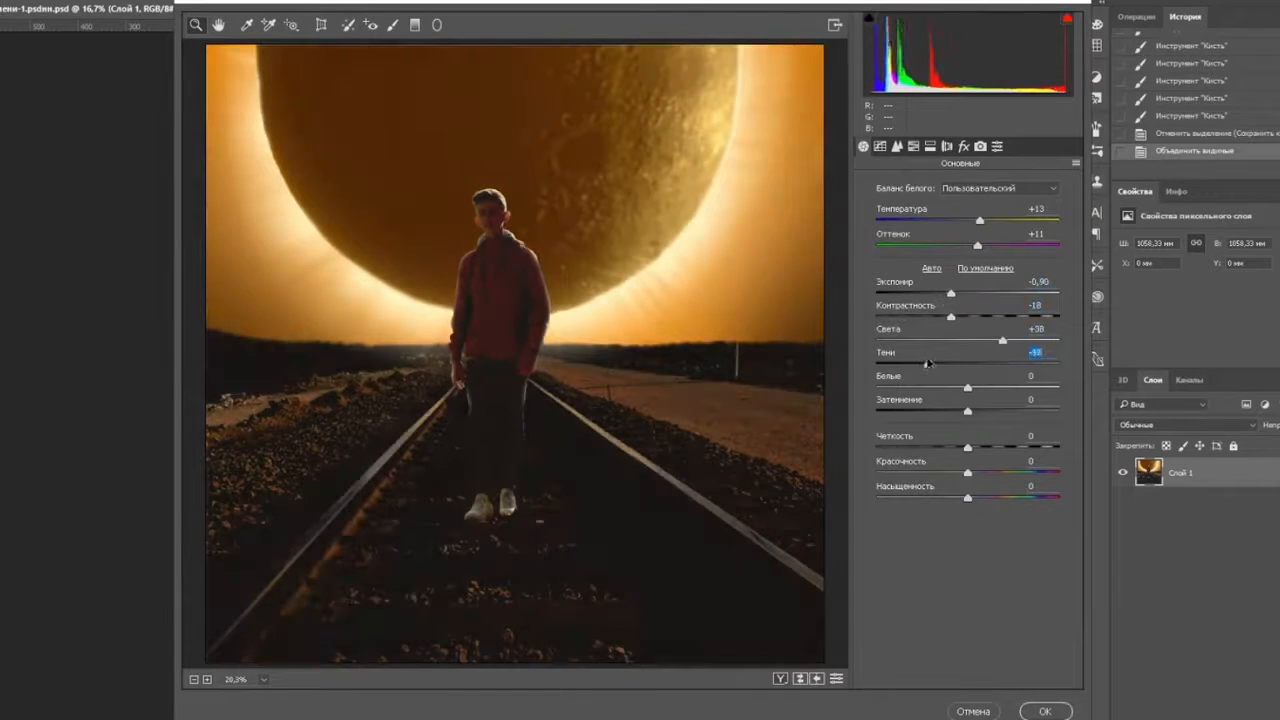
left_click_drag(1014, 344, 1014, 342)
mouse_move(967, 388)
left_mouse_down()
mouse_move(955, 388)
mouse_move(1076, 398)
mouse_move(980, 388)
left_mouse_up()
left_click_drag(967, 411, 1030, 474)
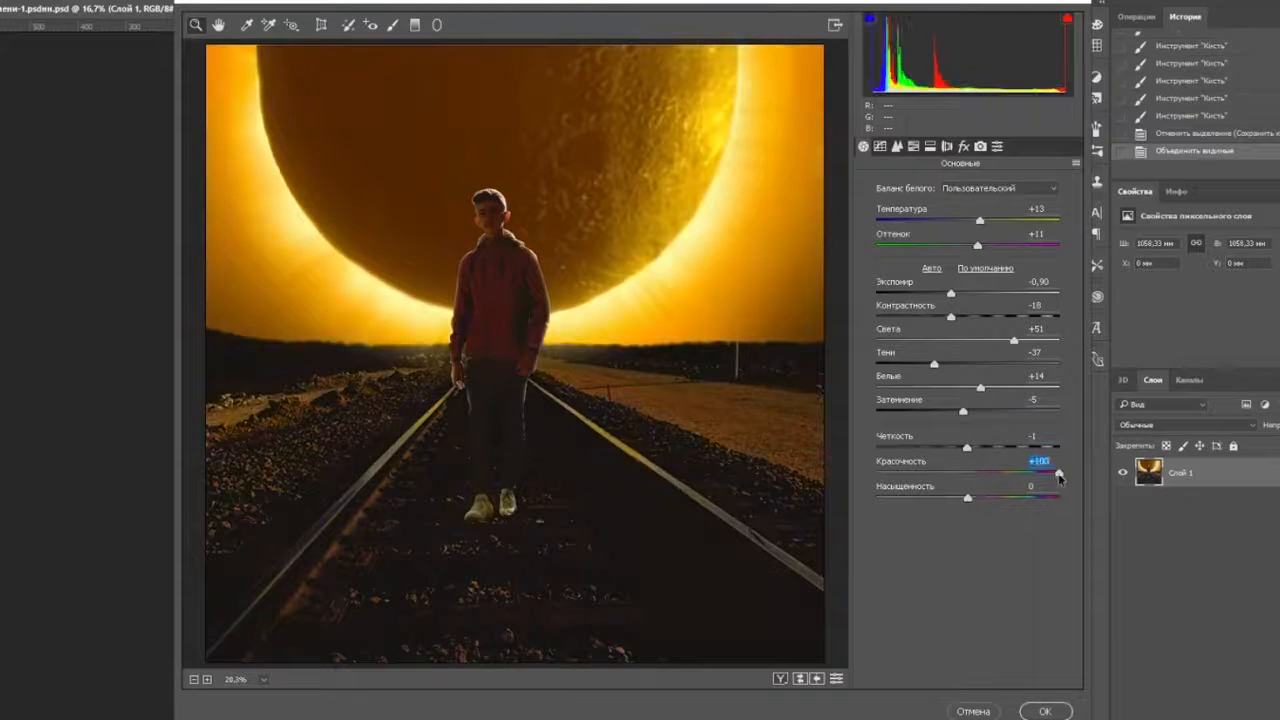